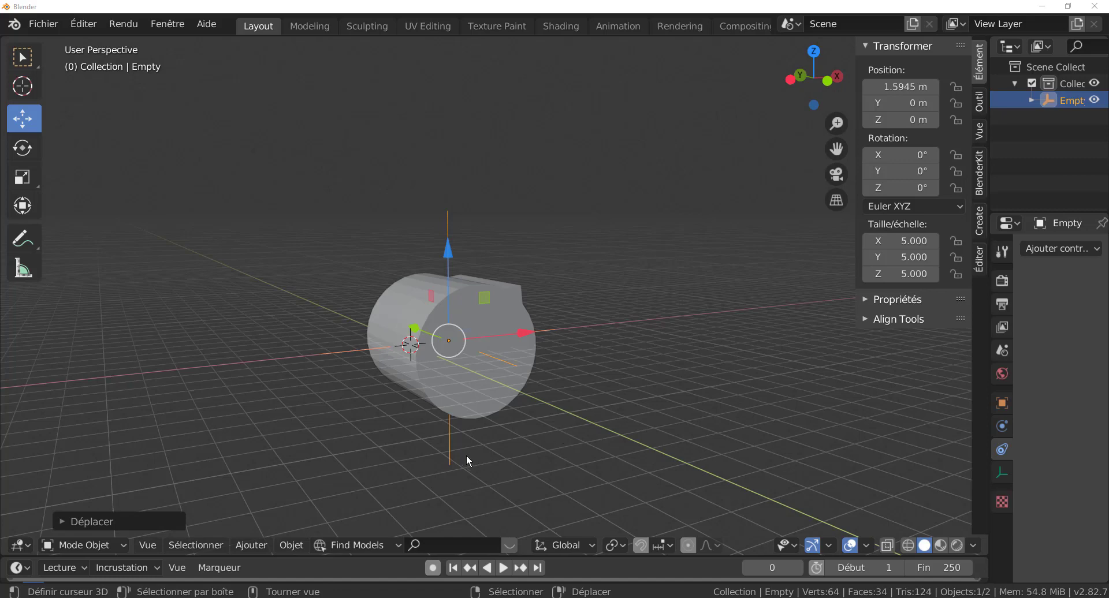
- Slide the Empty along the X axis to about 0.9 m to roll the cylinder
middle_drag(469, 455, 457, 480)
middle_drag(540, 468, 496, 398)
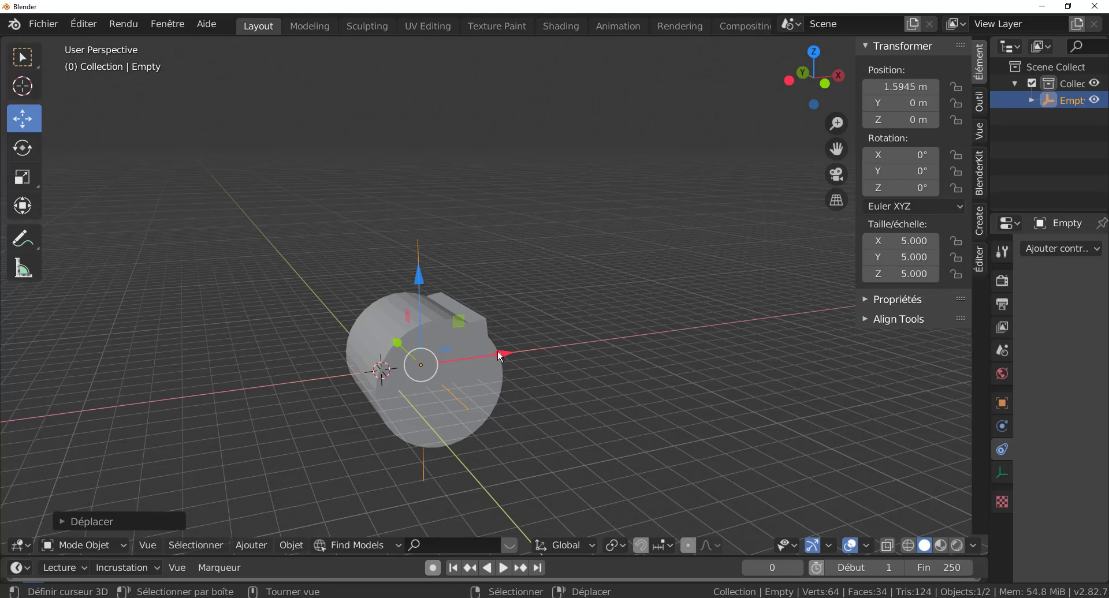
drag(499, 356, 502, 462)
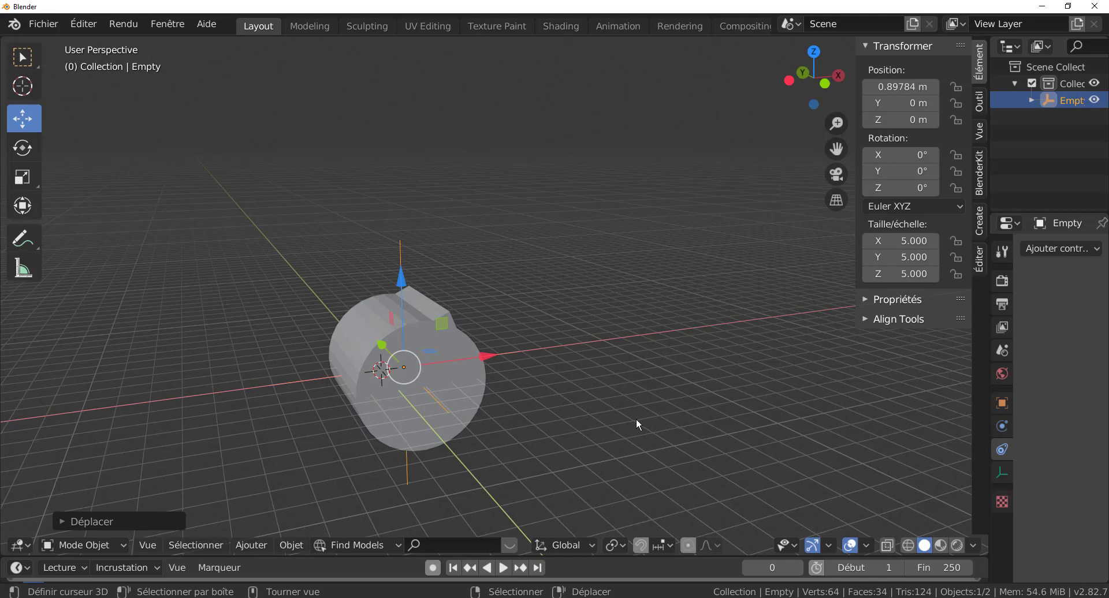
- Move the Empty back along the X axis to about 0.11 m, rolling the cylinder towards the origin
middle_drag(688, 373, 675, 373)
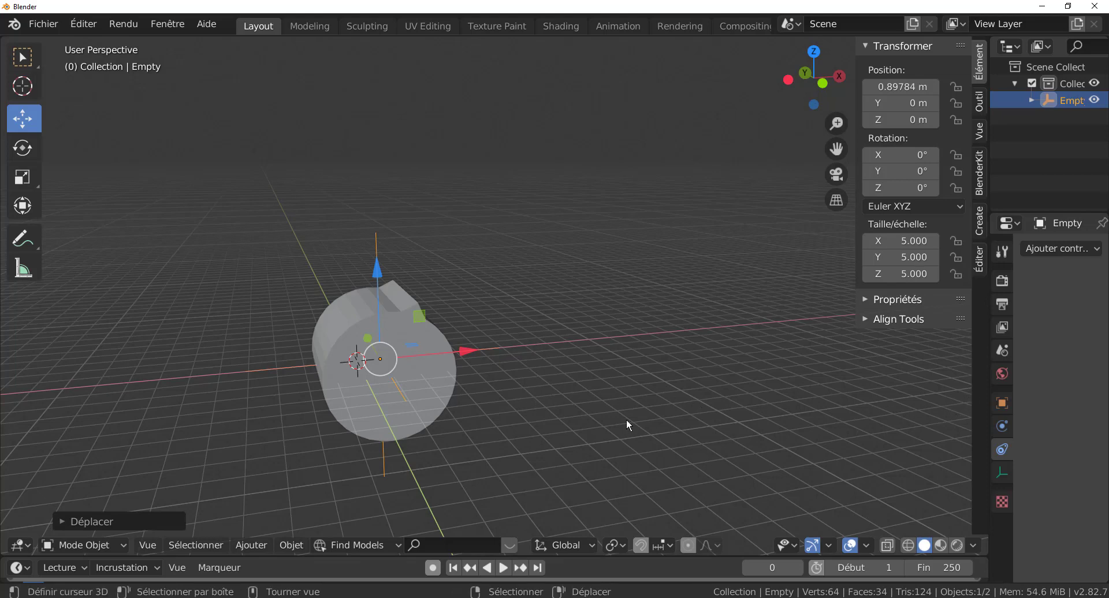
scroll(489, 396, up, 2)
scroll(489, 396, down, 3)
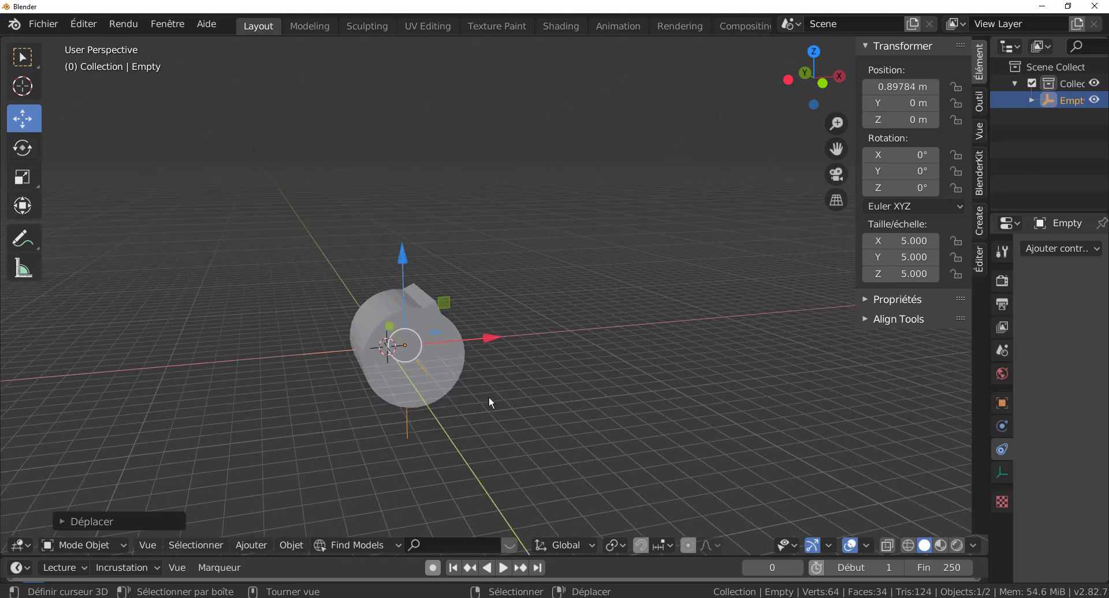
shift+middle_drag(467, 407, 374, 398)
scroll(375, 398, down, 1)
key(g)
key(x)
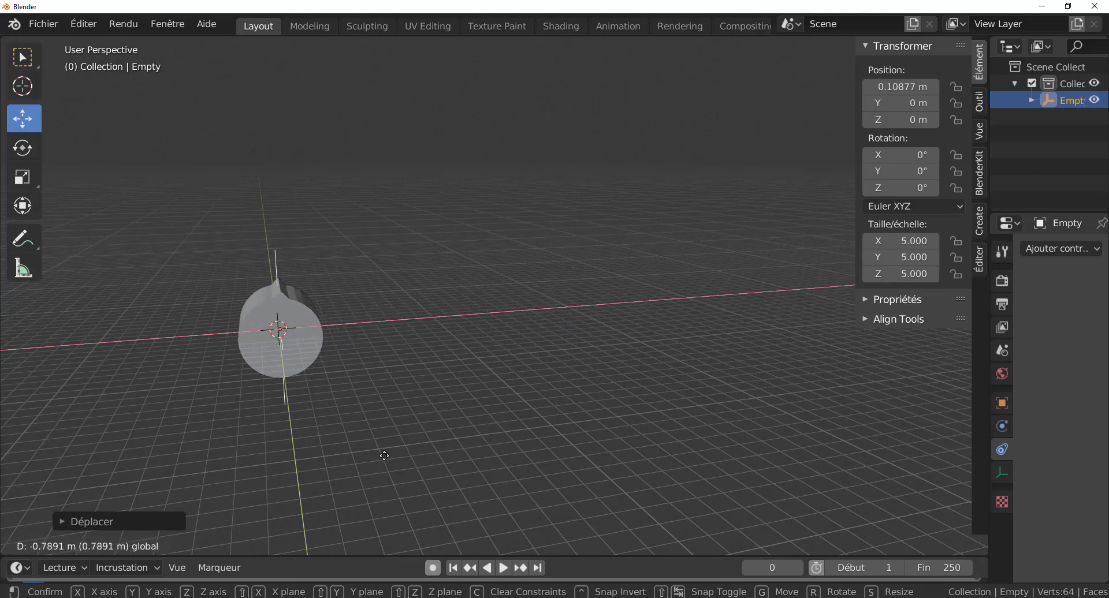
click(382, 459)
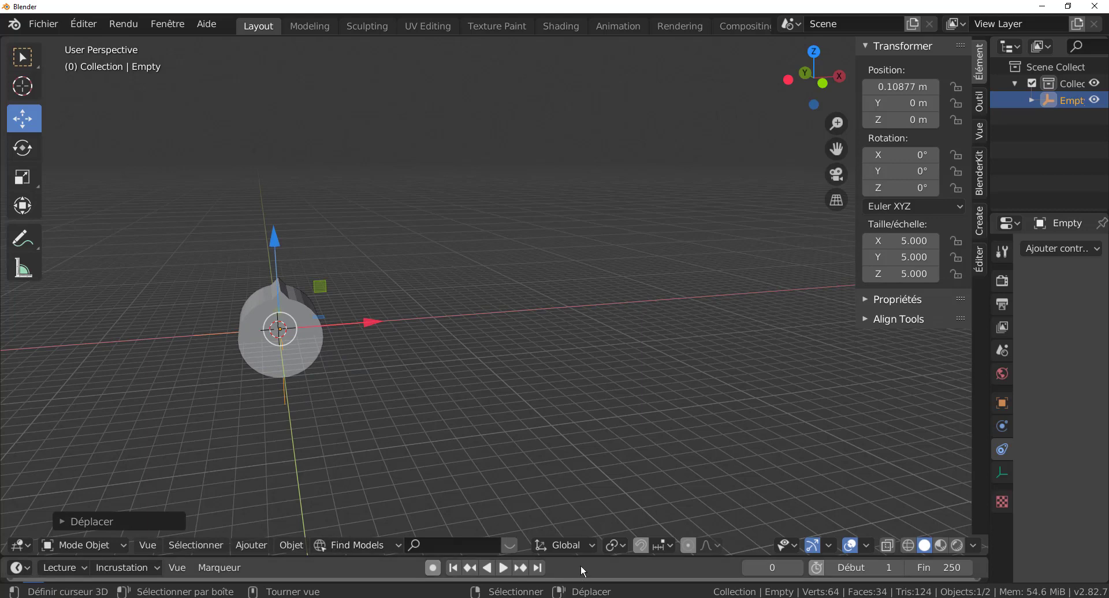
- Roll the cylinder by sliding the Empty along the X axis to about 0.33 m
middle_drag(356, 391, 388, 393)
scroll(388, 394, up, 1)
scroll(366, 355, down, 3)
shift+middle_drag(484, 373, 344, 375)
drag(326, 318, 333, 376)
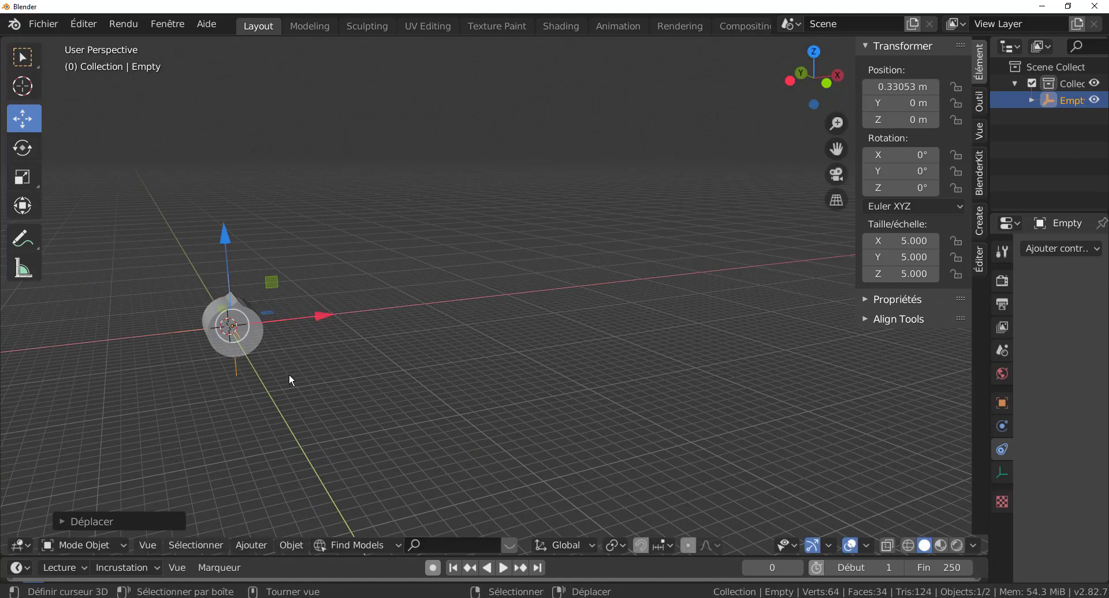
- Switch to the front view and set the Empty's X position to 0 m
scroll(453, 358, up, 2)
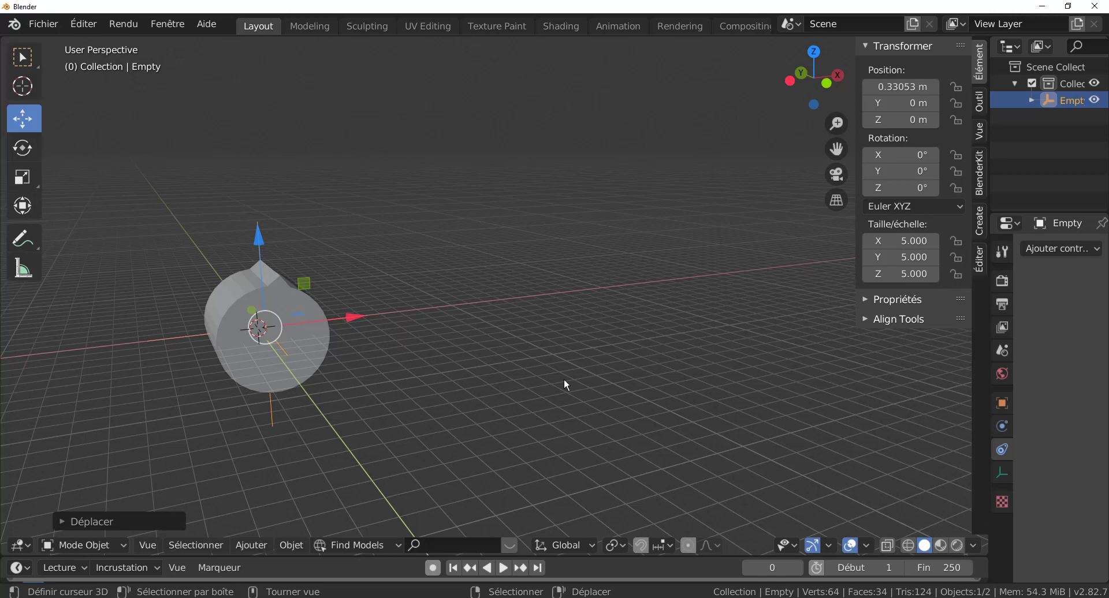
key(KP_1)
scroll(587, 318, up, 1)
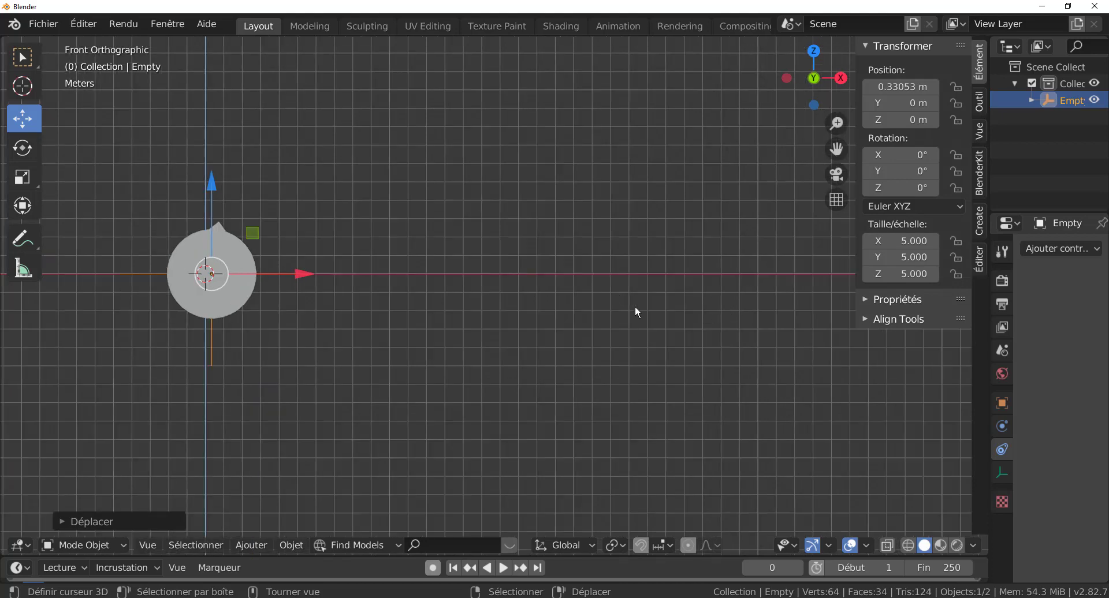
scroll(705, 309, down, 2)
scroll(463, 300, up, 4)
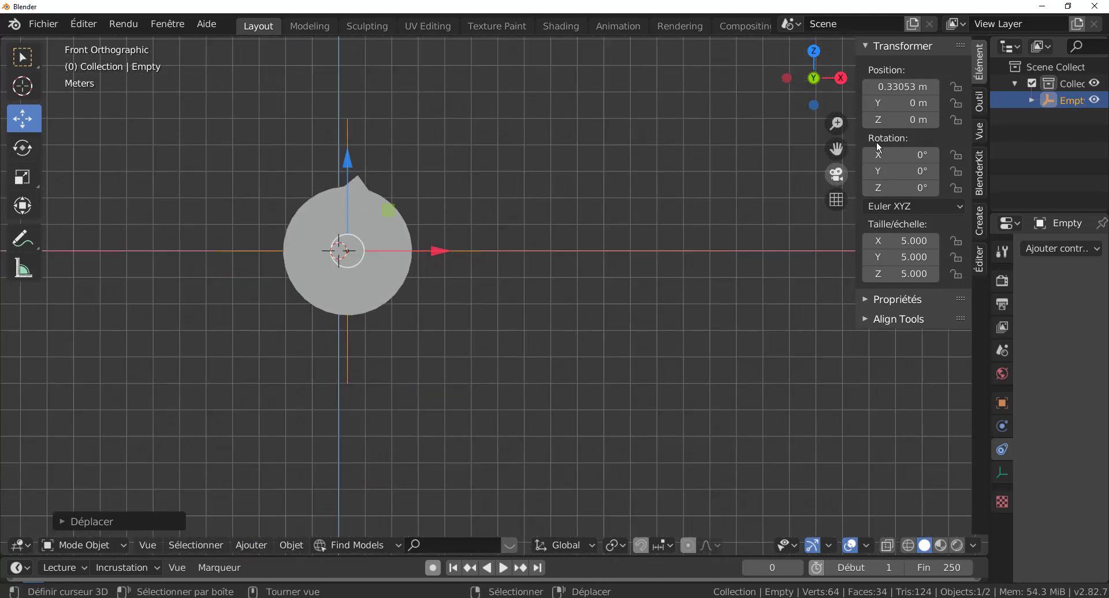
click(925, 87)
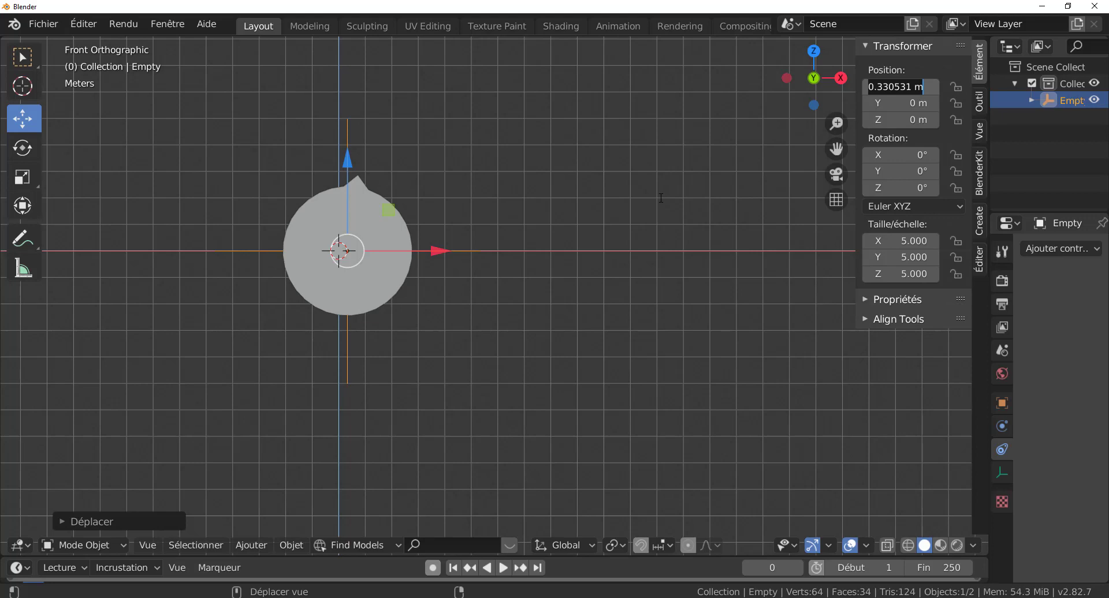
text(0)
key(Return)
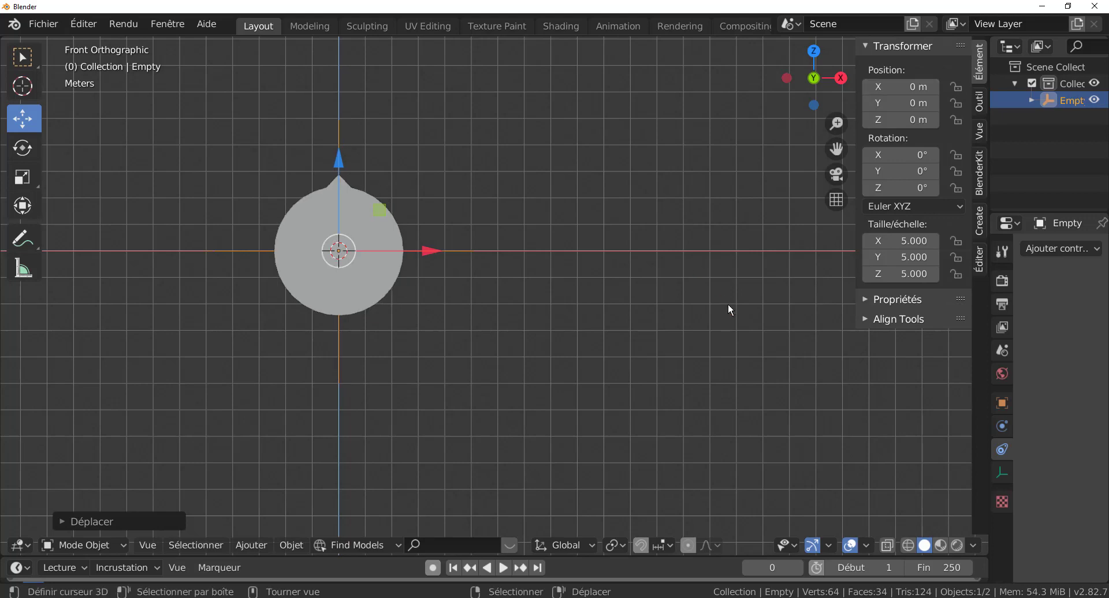
- Select the cylinder and check its diameter in the dimensions
shift+middle_drag(558, 288, 627, 285)
right_click(459, 261)
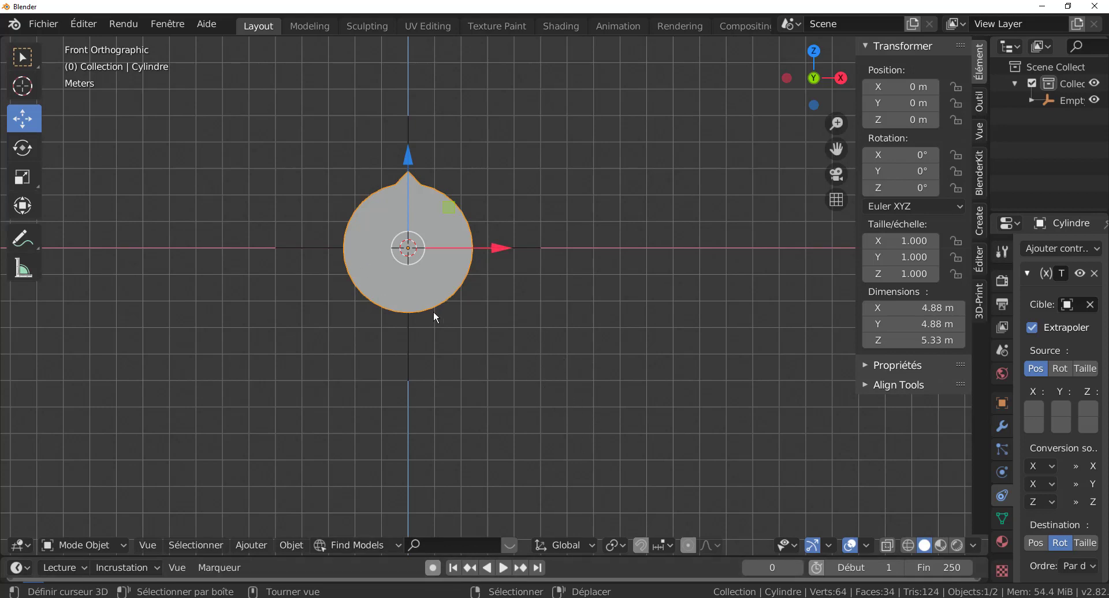
scroll(466, 302, down, 2)
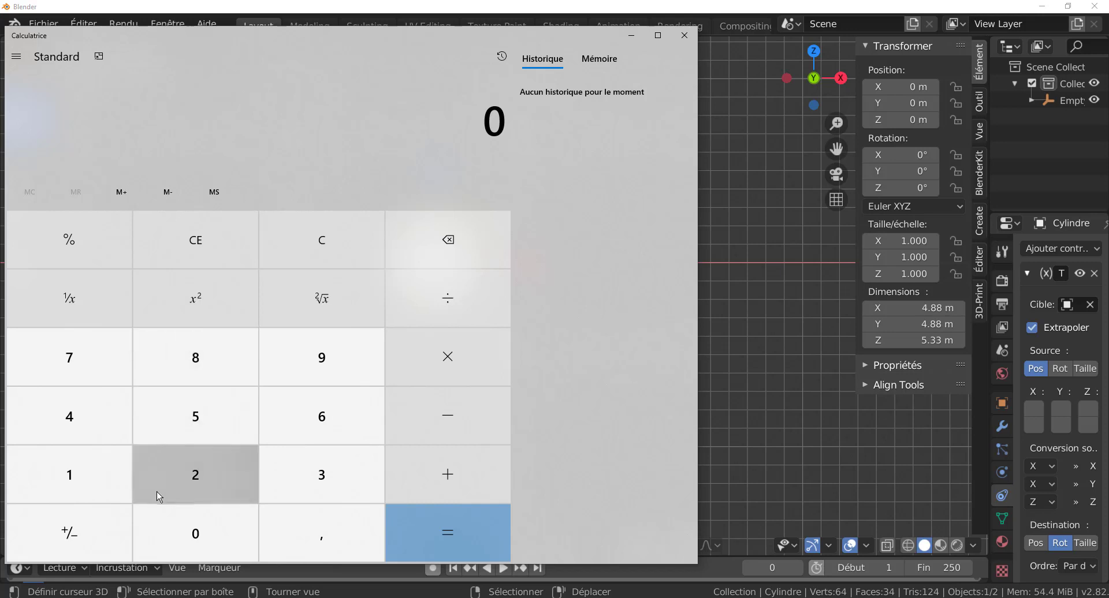
- Switch to the Windows calculator and multiply the diameter 4.88 by 3.14 to get the cylinder's circumference
click(71, 425)
click(340, 539)
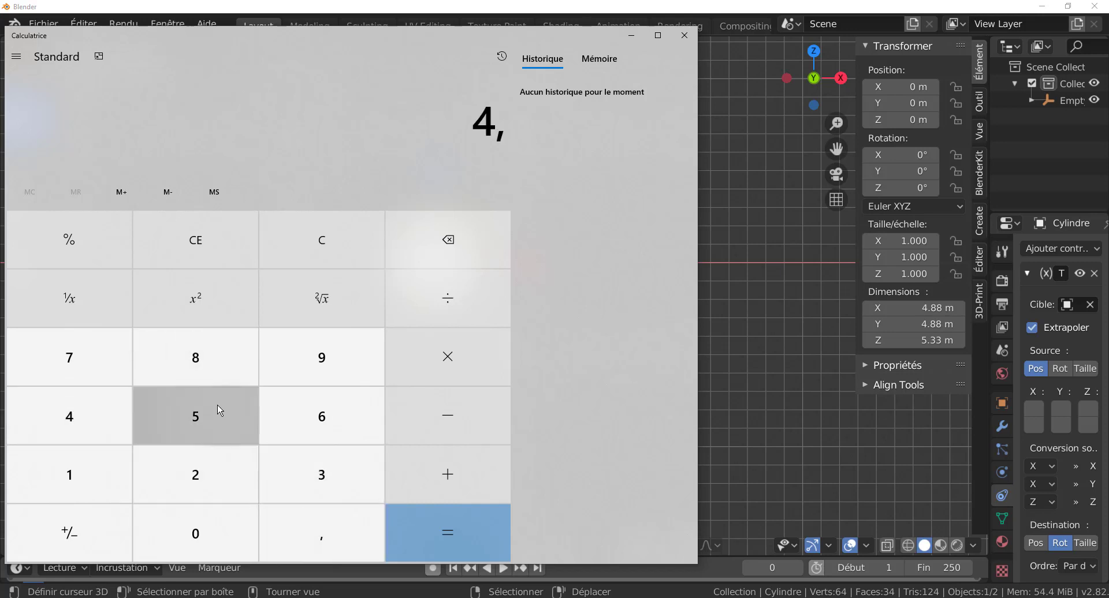
click(188, 356)
click(192, 378)
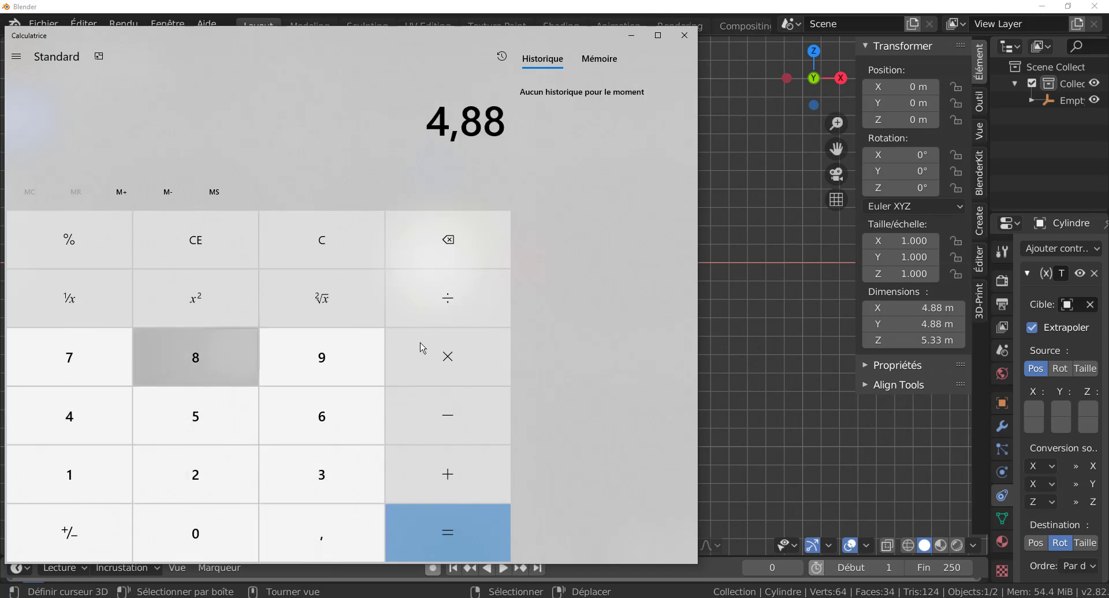
click(476, 353)
click(325, 483)
click(309, 529)
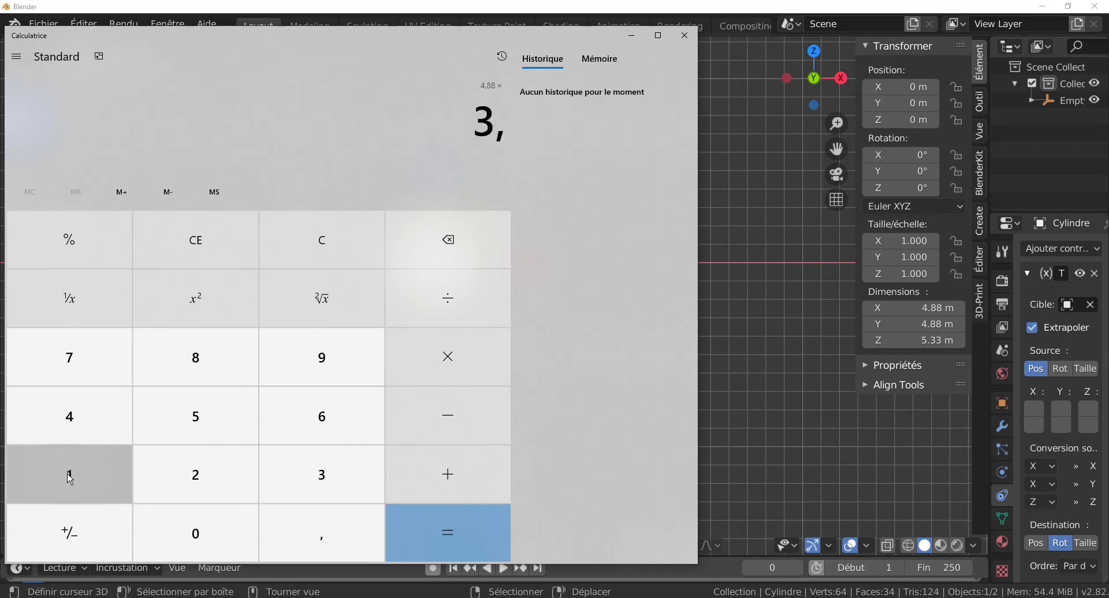
click(67, 474)
click(74, 428)
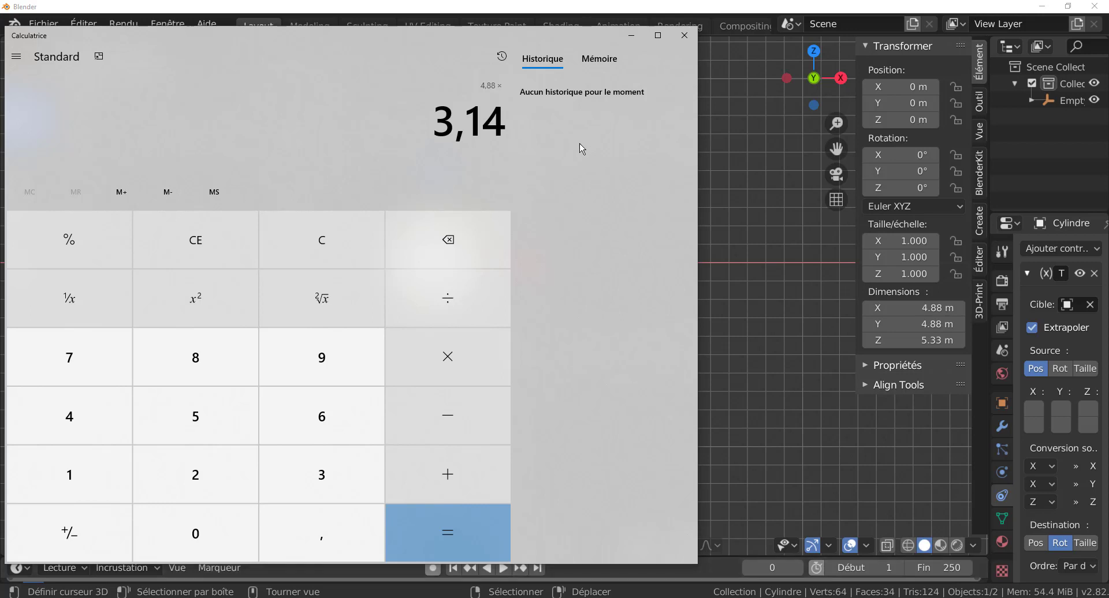
click(445, 546)
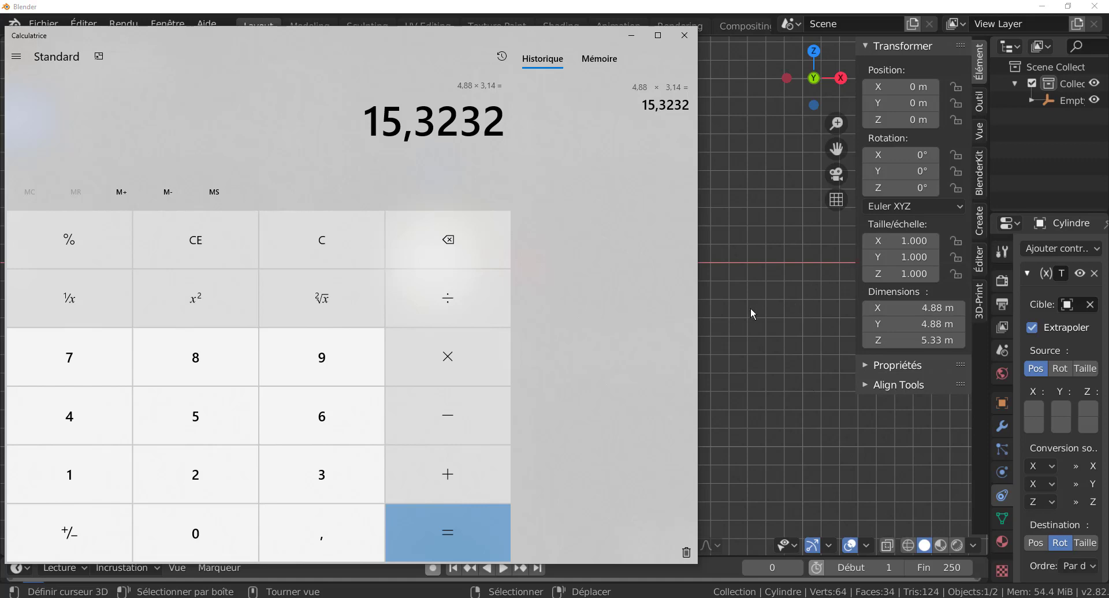
- Return to Blender, select the Empty and set its X position to 15.32 m
click(748, 257)
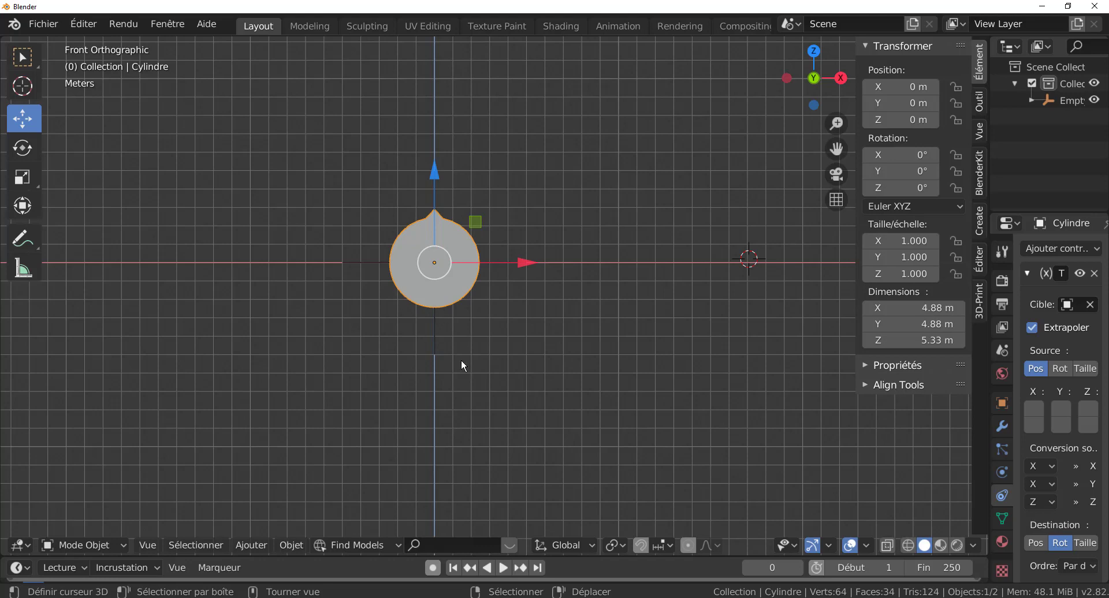
click(438, 333)
scroll(454, 360, up, 1)
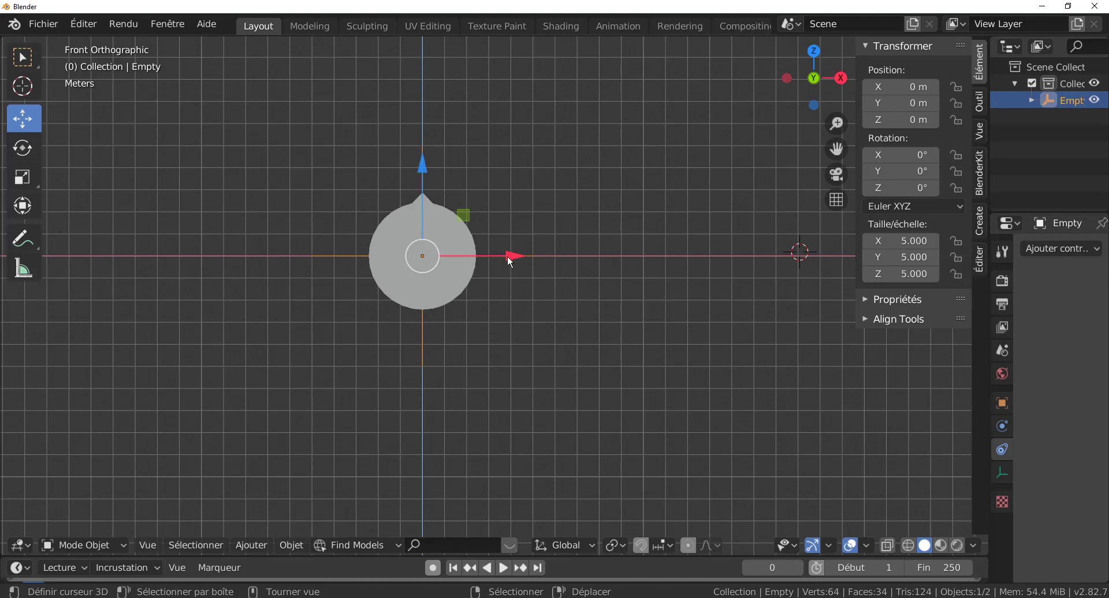
drag(513, 256, 608, 263)
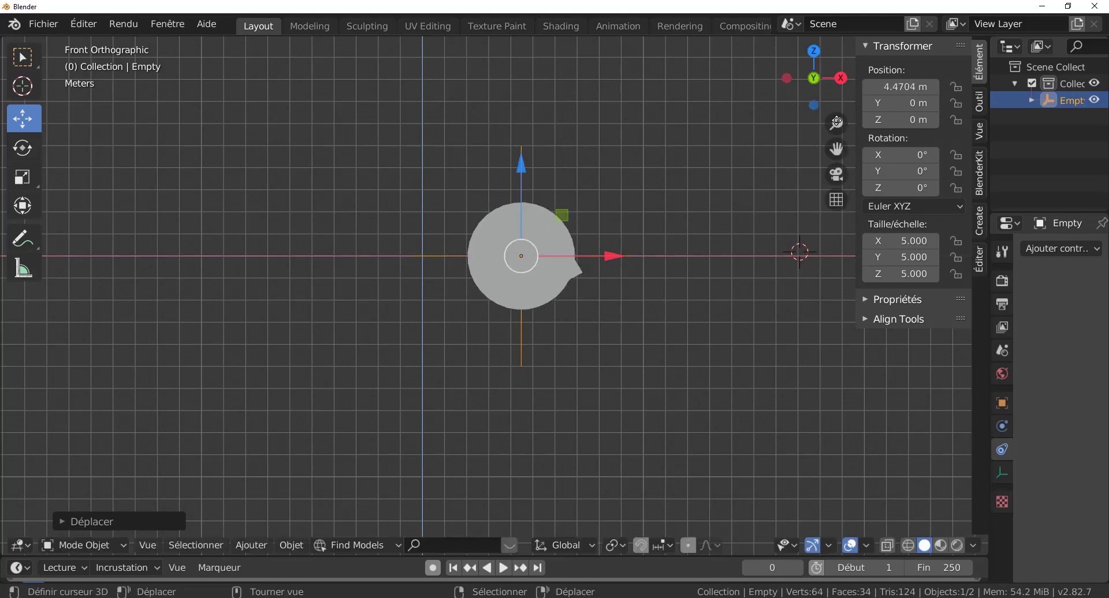
click(901, 87)
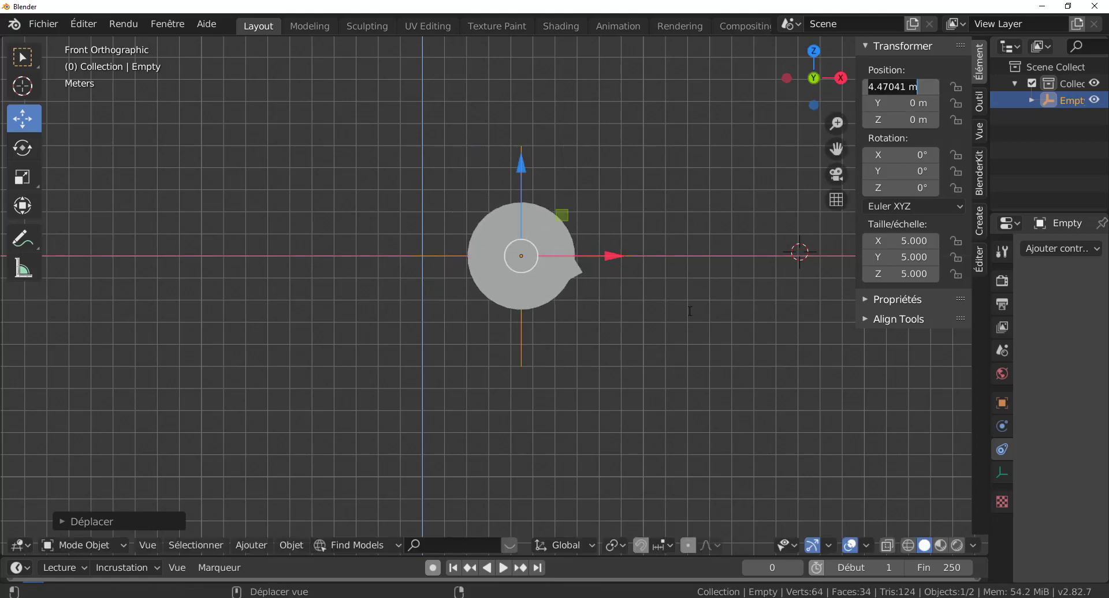
text(15)
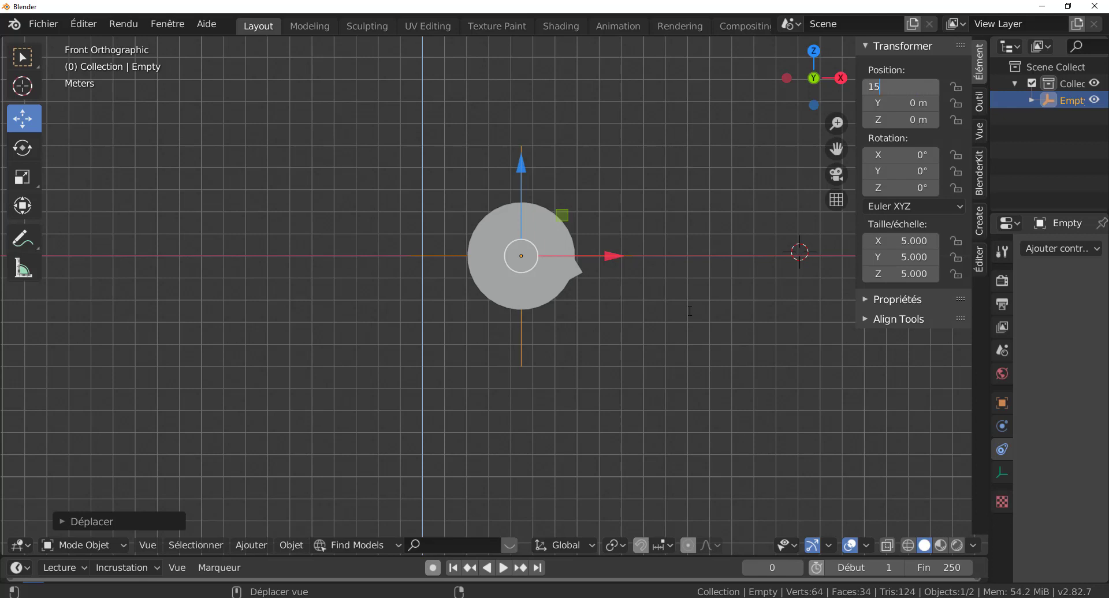
text(.32)
key(Return)
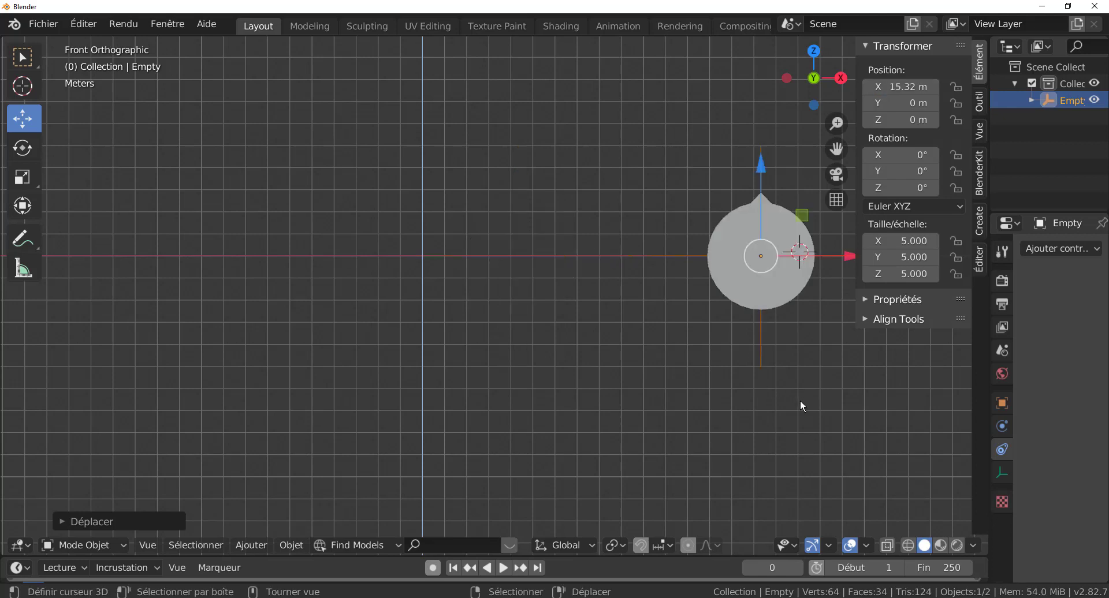
- Examine the cylinder's pointed tip up close in the front view, comparing it with the Empty's vertical axis
middle_drag(800, 403, 373, 418)
key(KP_1)
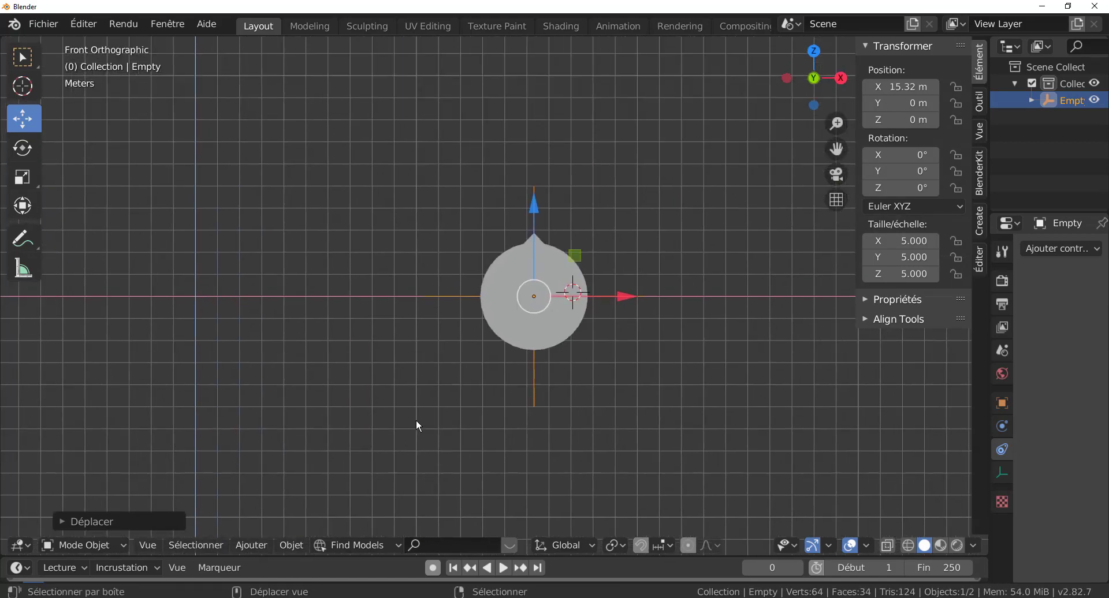
scroll(518, 304, up, 4)
scroll(518, 304, up, 2)
shift+middle_drag(546, 326, 402, 464)
scroll(445, 314, up, 6)
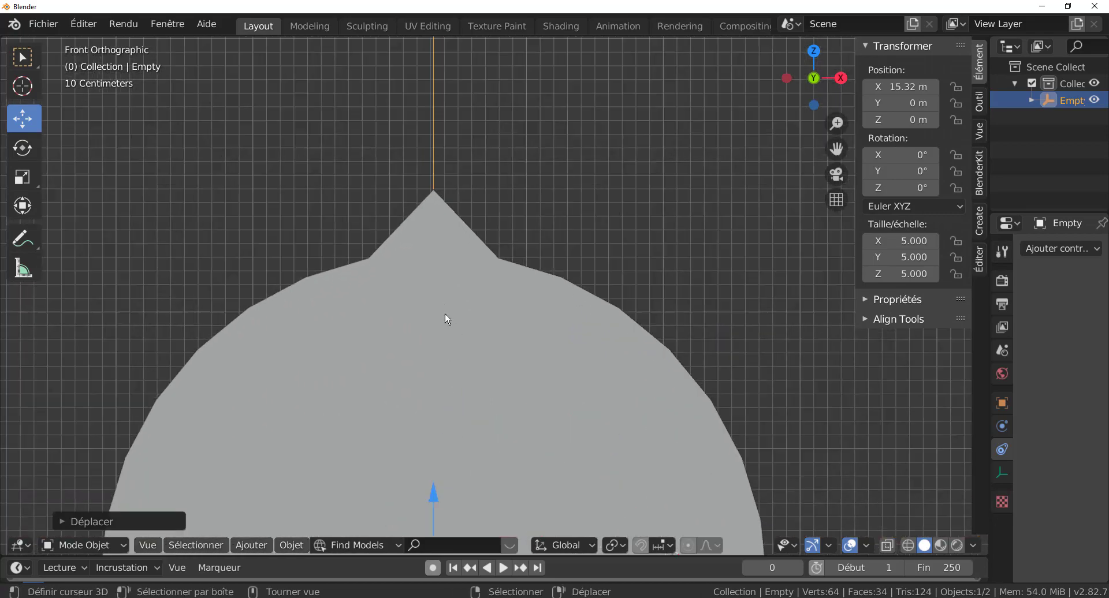
shift+middle_drag(372, 279, 517, 354)
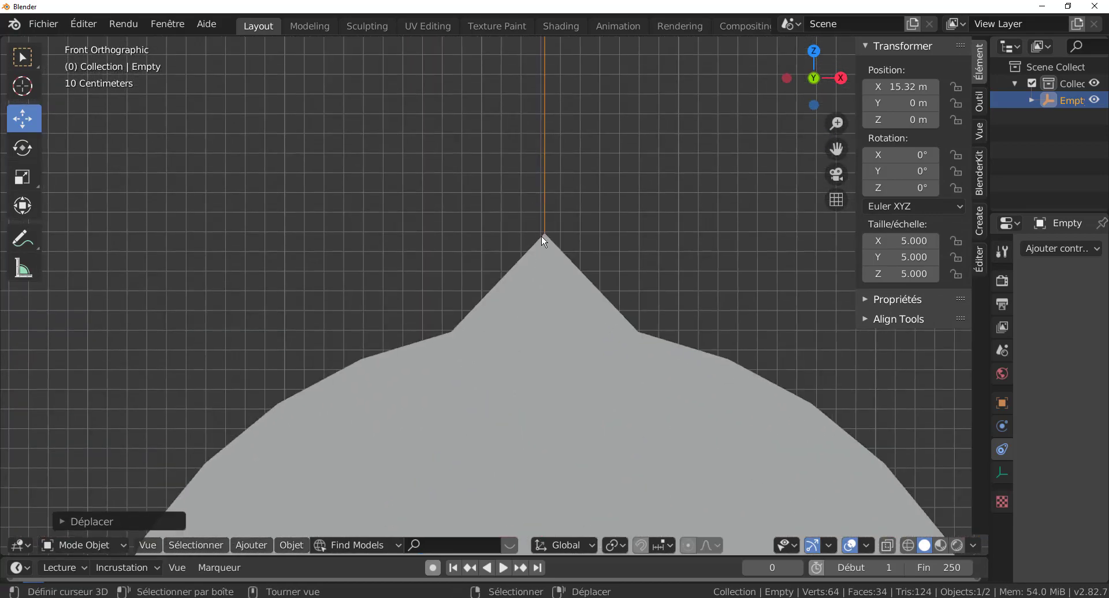
scroll(540, 247, down, 10)
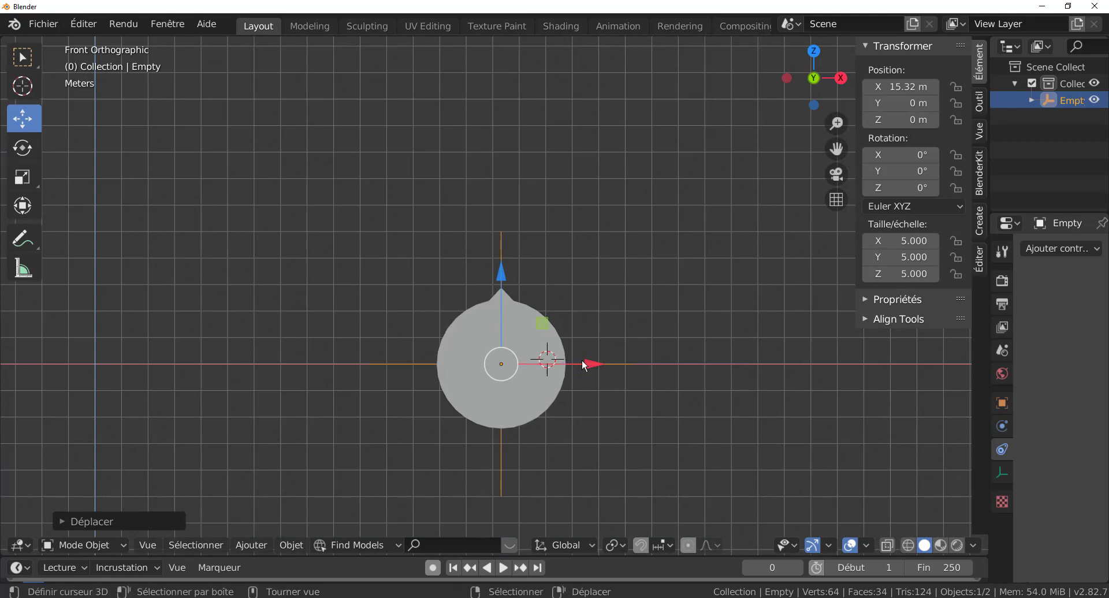
- Roll the cylinder back to the start and set the Empty's X position to 0 m
drag(589, 365, 182, 396)
click(900, 87)
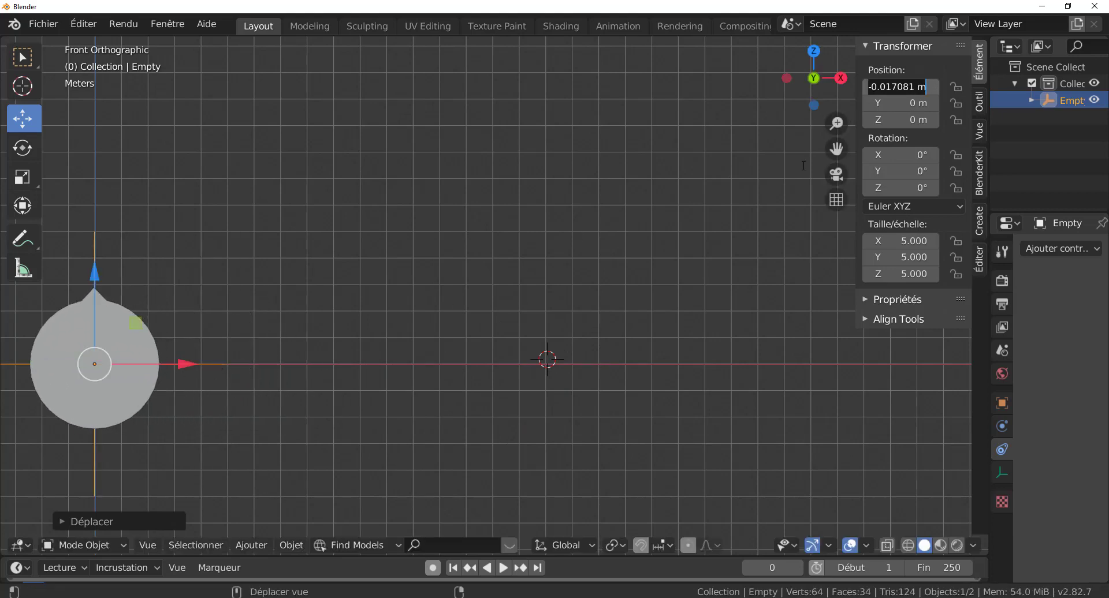
text(0)
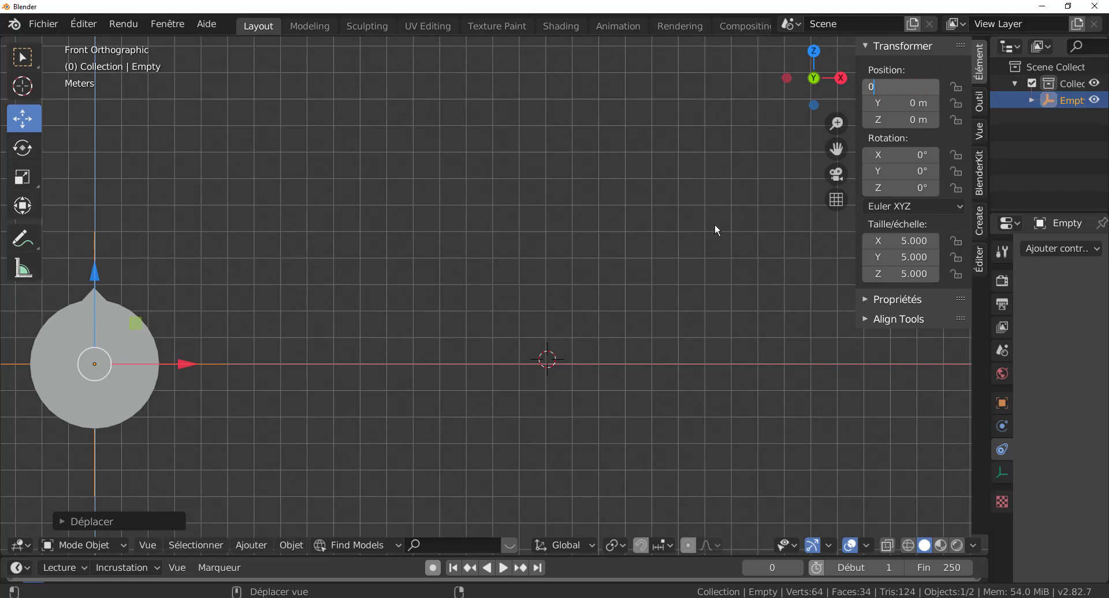
key(Return)
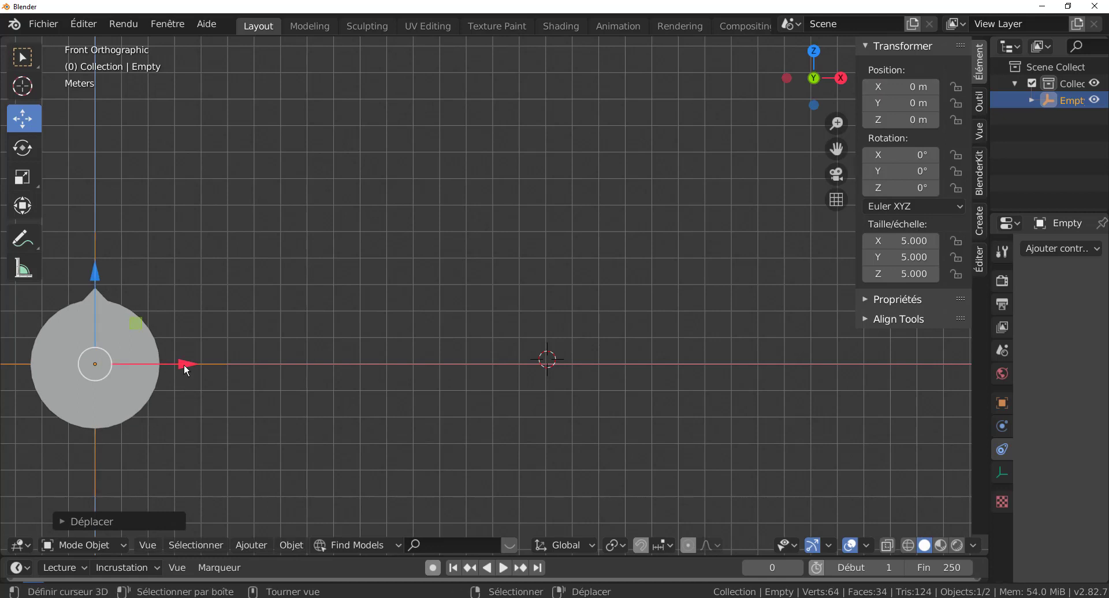
- Move the Empty along X to 15.32 m, fine-tuning until the cylinder's tip lines up with the Empty's vertical axis
drag(184, 364, 504, 382)
scroll(502, 379, up, 10)
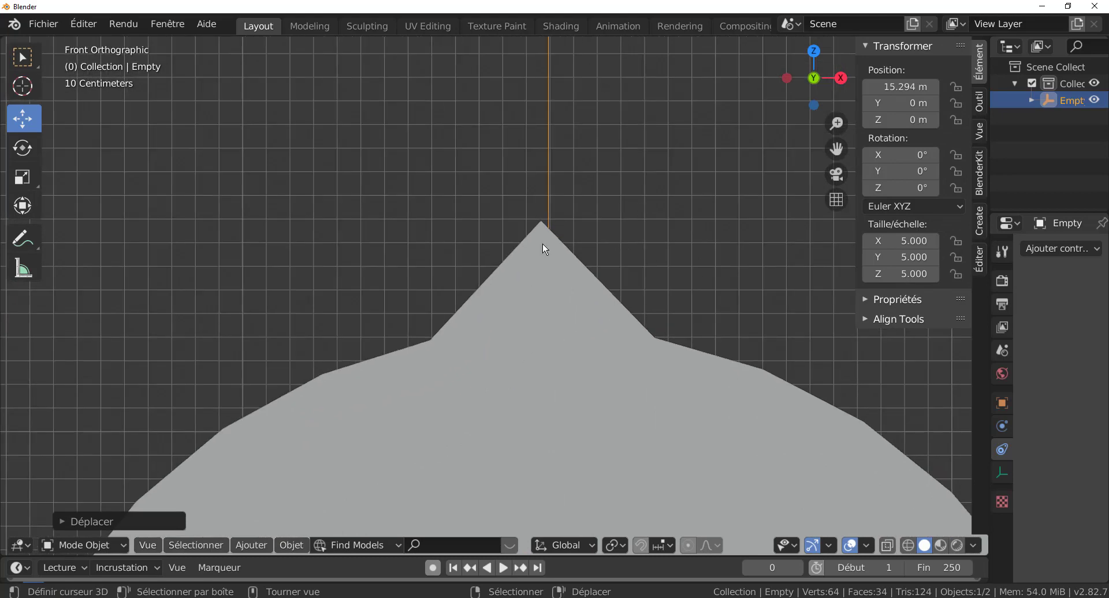
scroll(695, 268, down, 1)
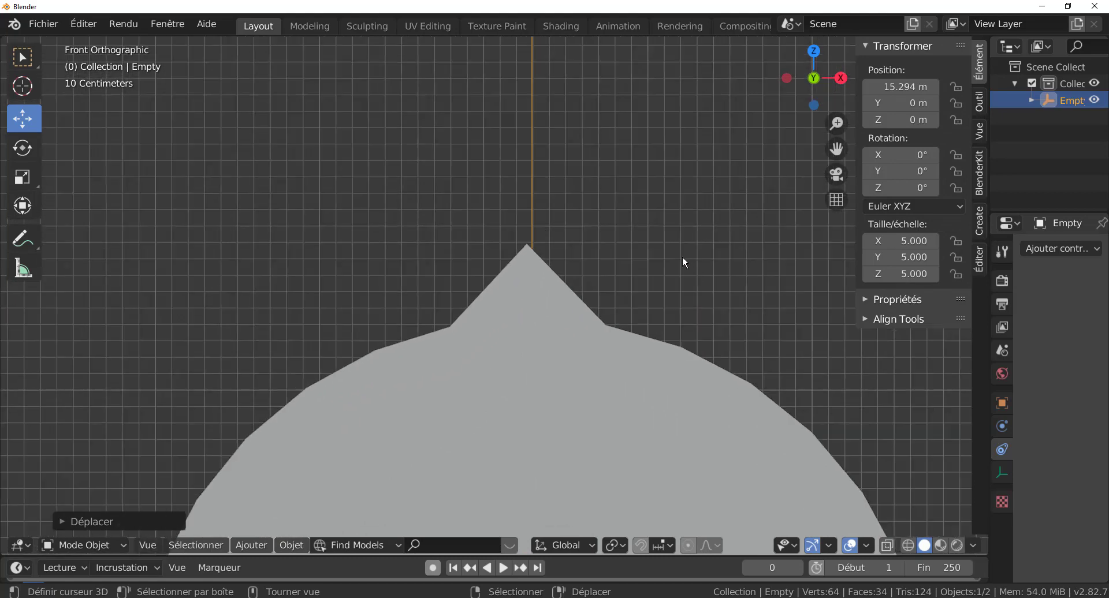
scroll(681, 255, up, 1)
key(g)
key(x)
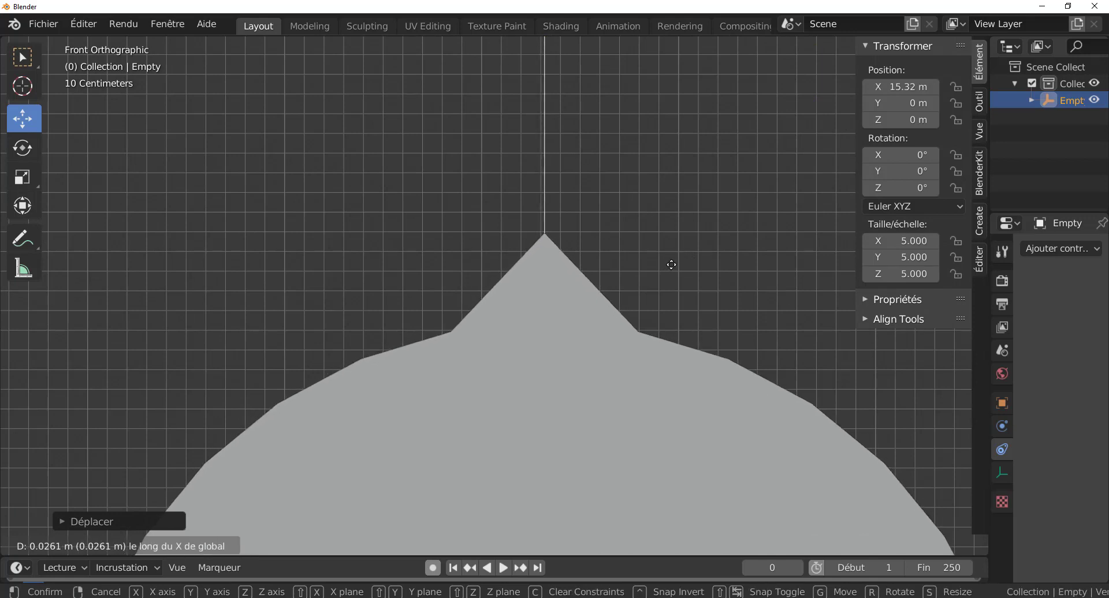
click(671, 265)
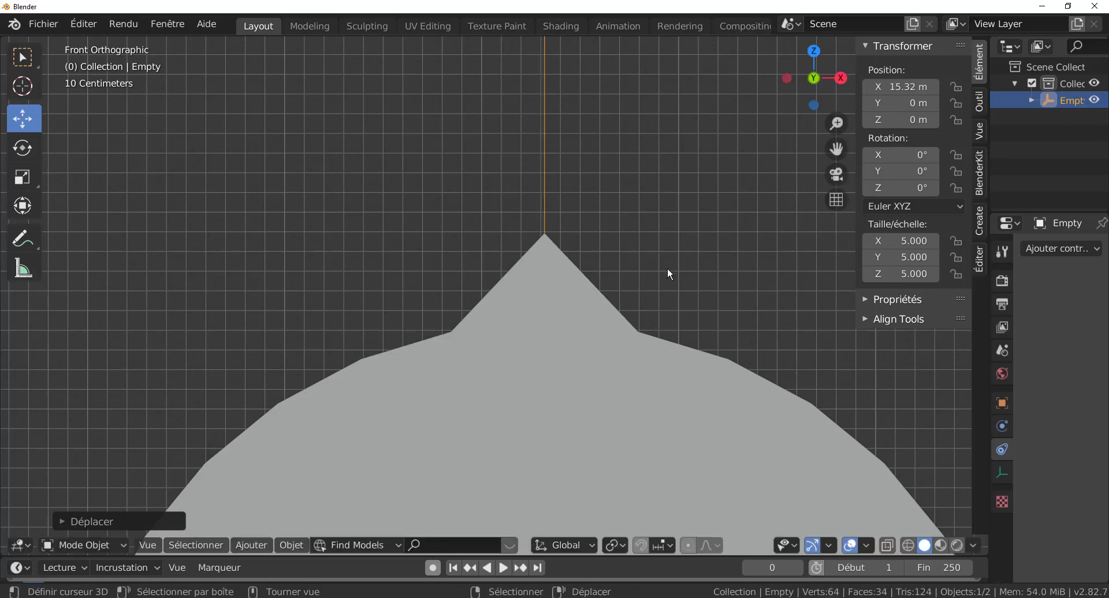
scroll(669, 265, up, 6)
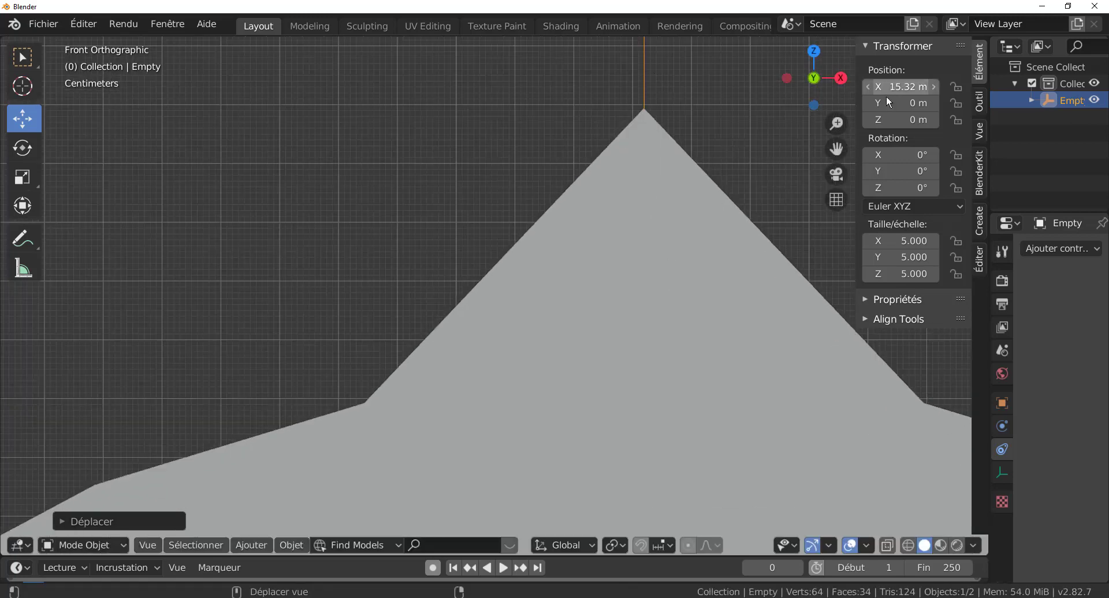
- Widen the properties area, select the cylinder and review the source and destination settings of its constraint targeting the Empty
scroll(536, 256, down, 6)
scroll(542, 276, down, 7)
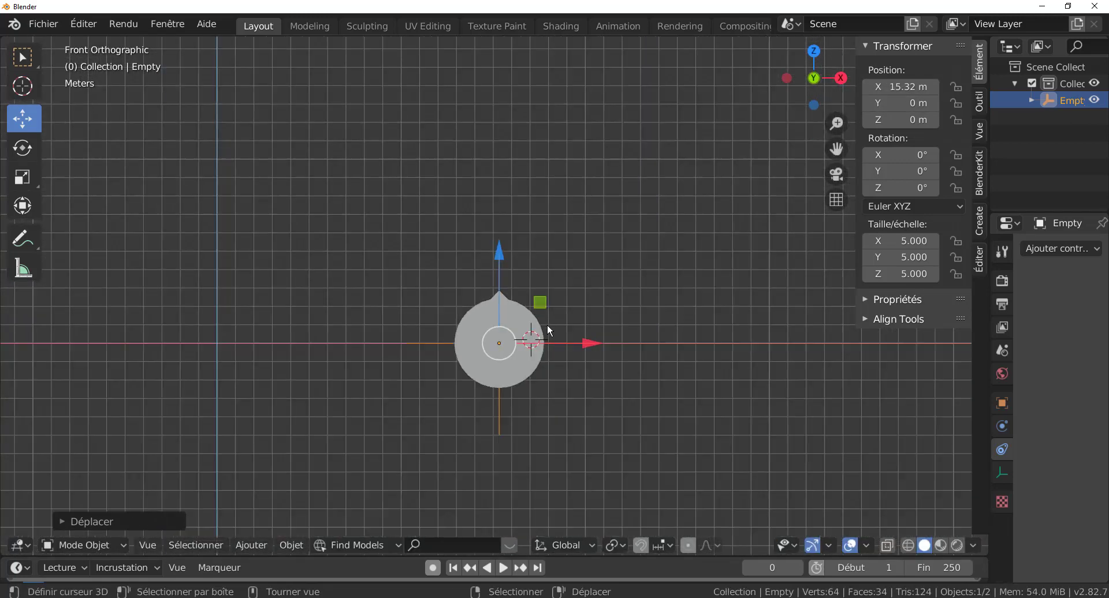
shift+middle_drag(679, 393, 578, 391)
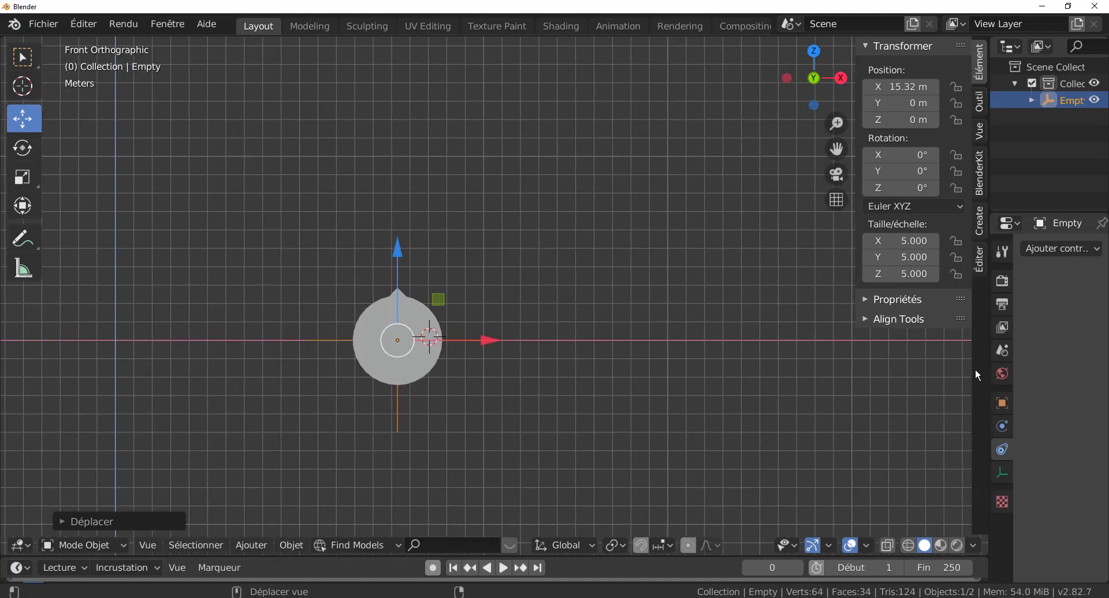
drag(989, 379, 831, 383)
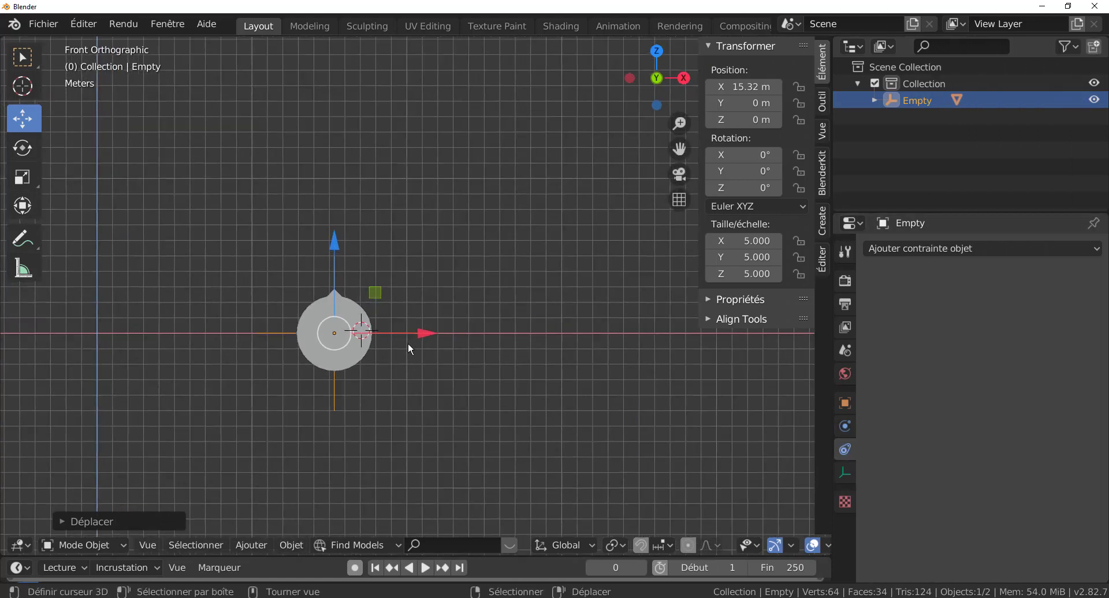
click(353, 335)
scroll(1022, 356, down, 2)
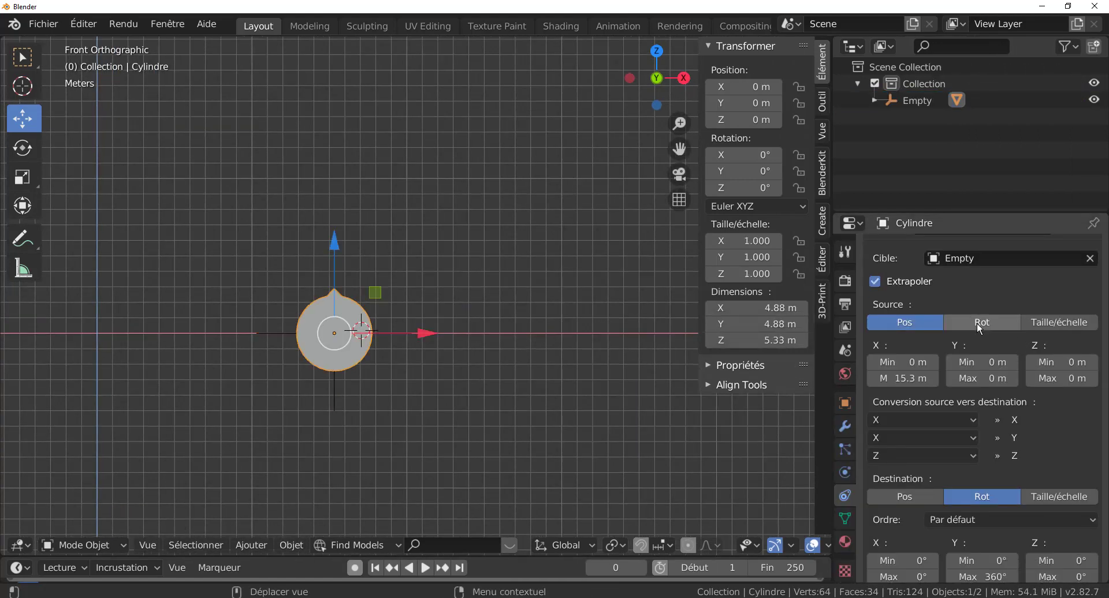
scroll(977, 324, up, 2)
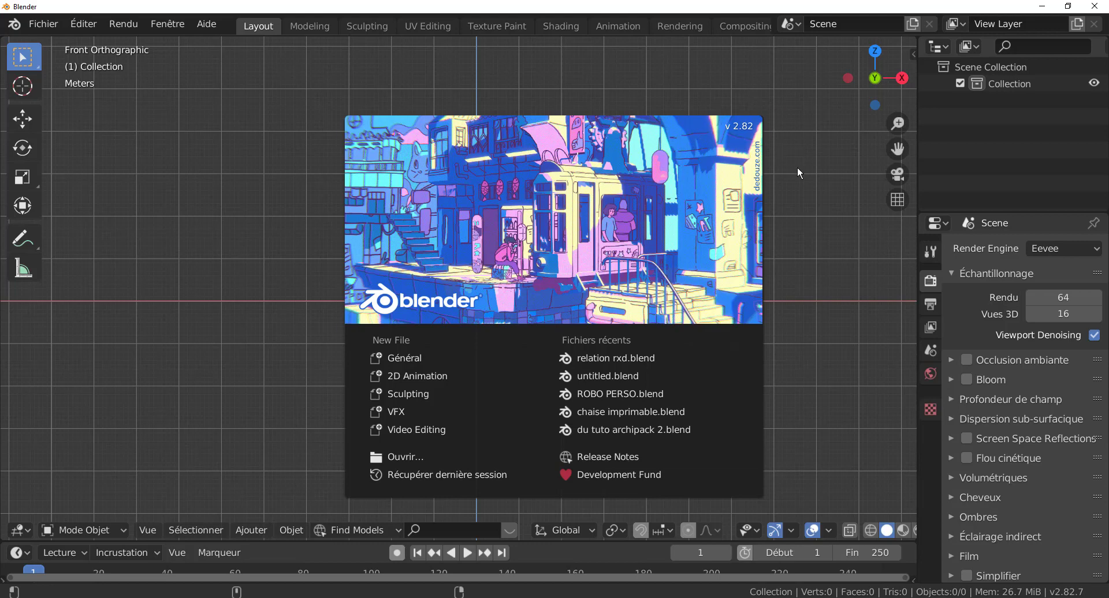
- In the new empty scene, add a cylinder mesh at the origin and rotate it 90° about the X axis
click(822, 301)
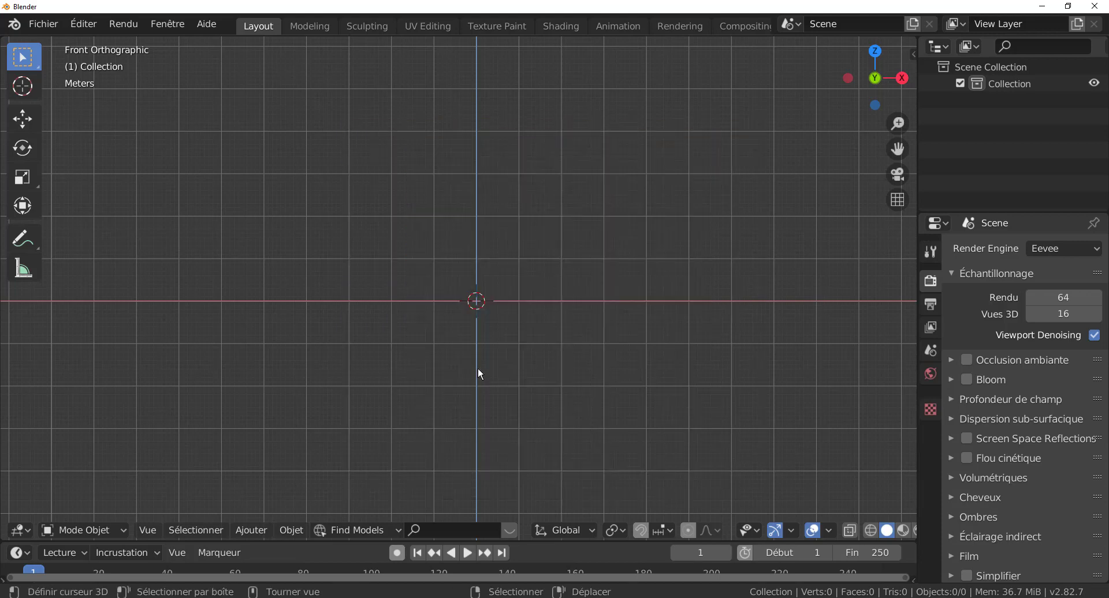
click(263, 532)
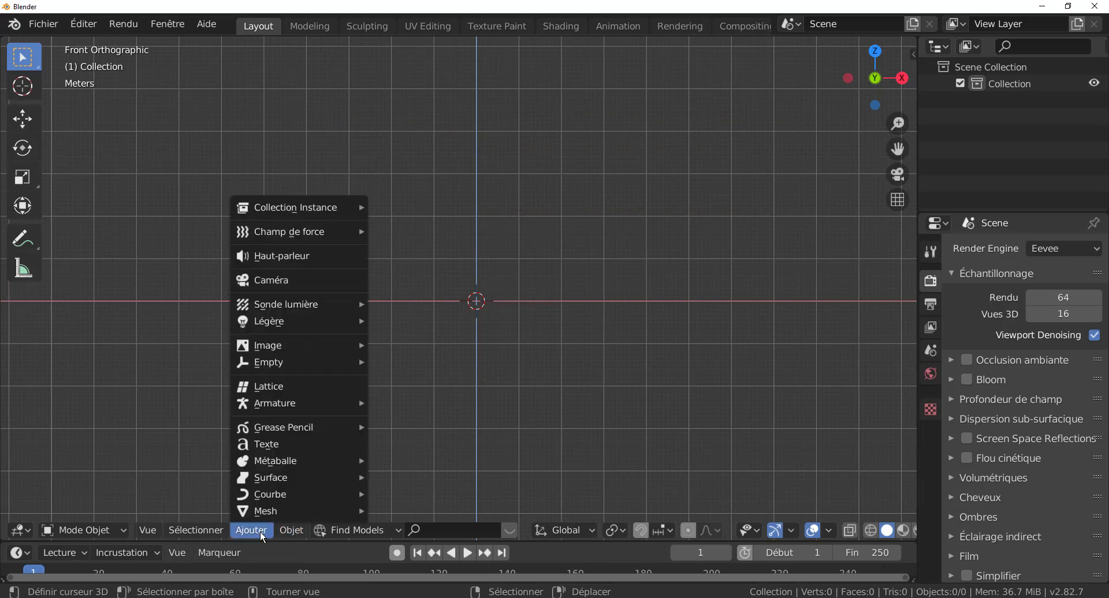
mouse_move(260, 513)
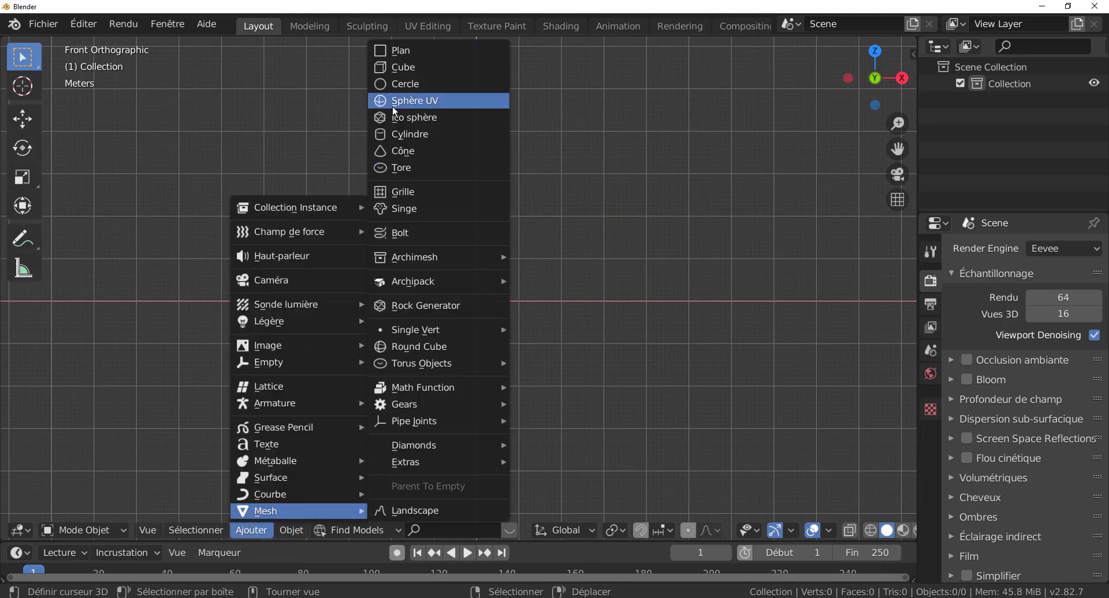
click(402, 134)
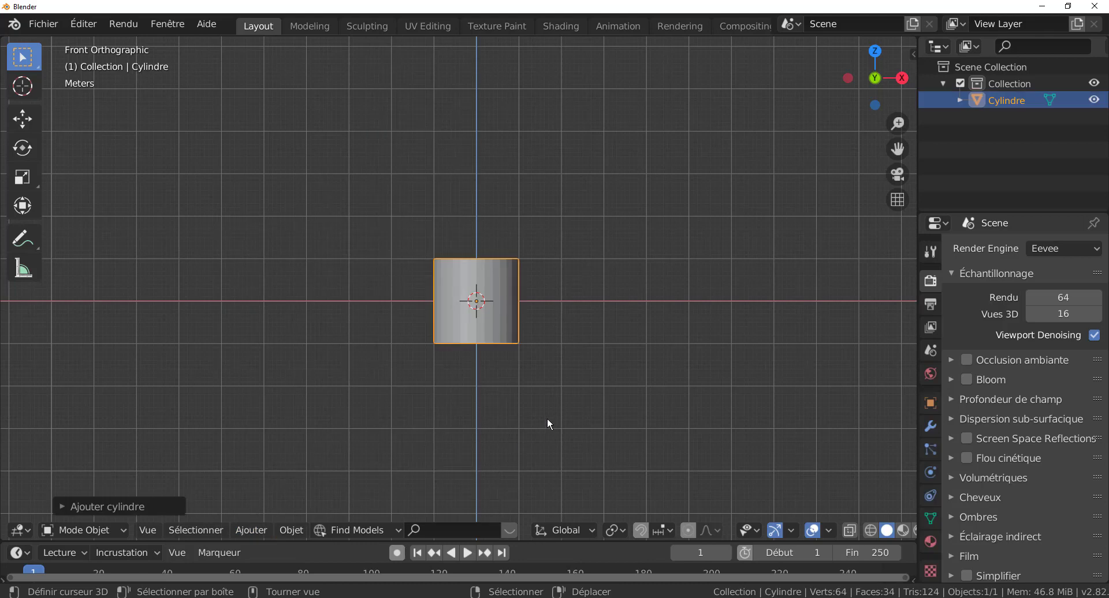
text(r)
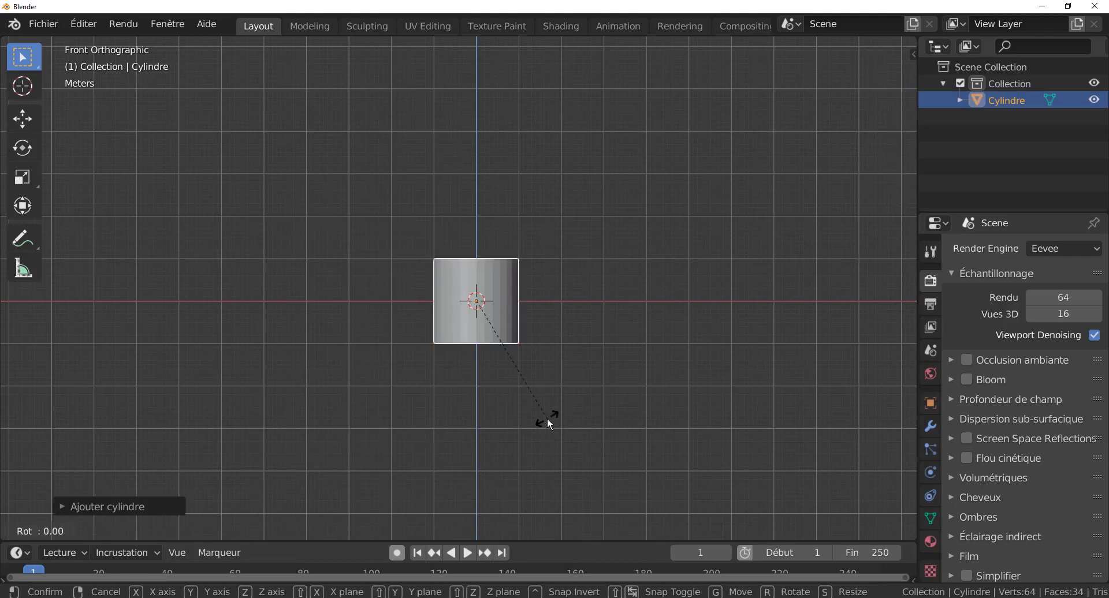
text(x90)
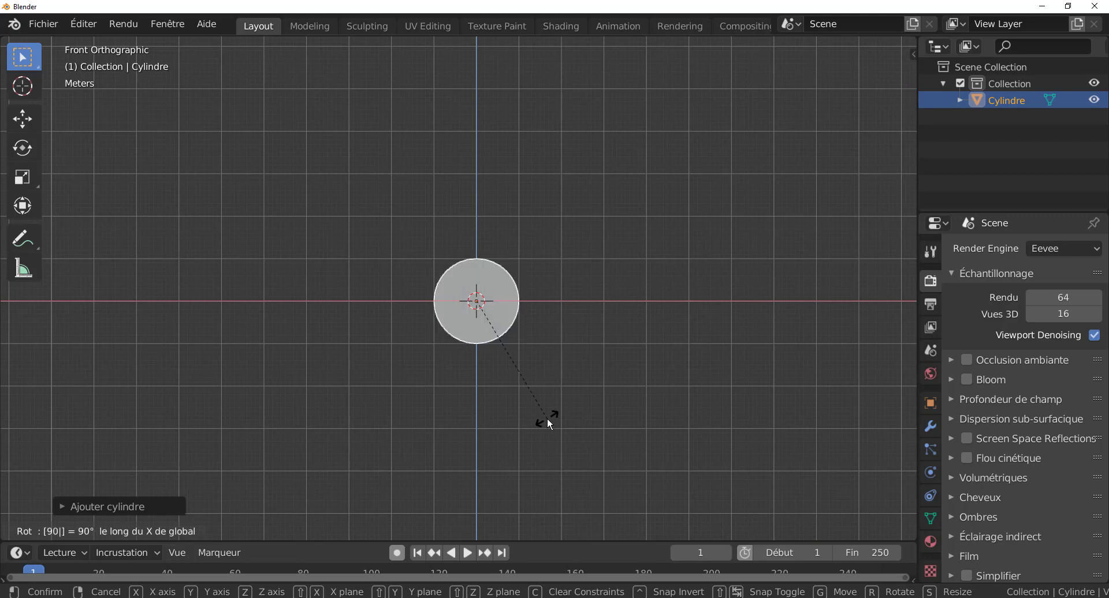
key(Return)
scroll(566, 422, down, 1)
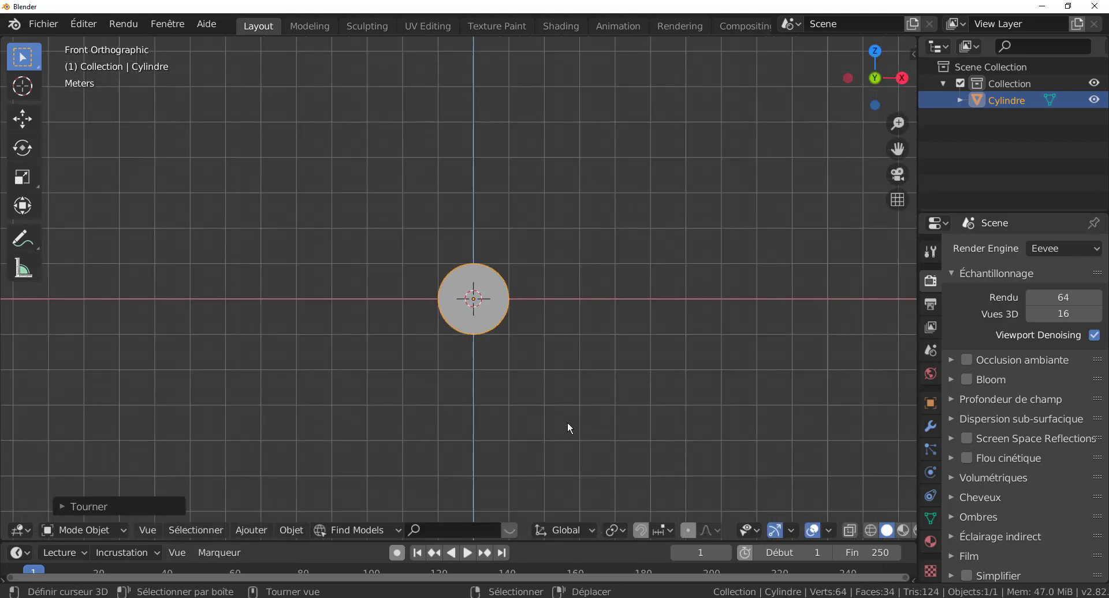
- Show the cylinder's transform values in the front view and apply its rotation and scale
middle_drag(567, 422, 539, 425)
middle_drag(459, 341, 522, 436)
key(KP_1)
key(n)
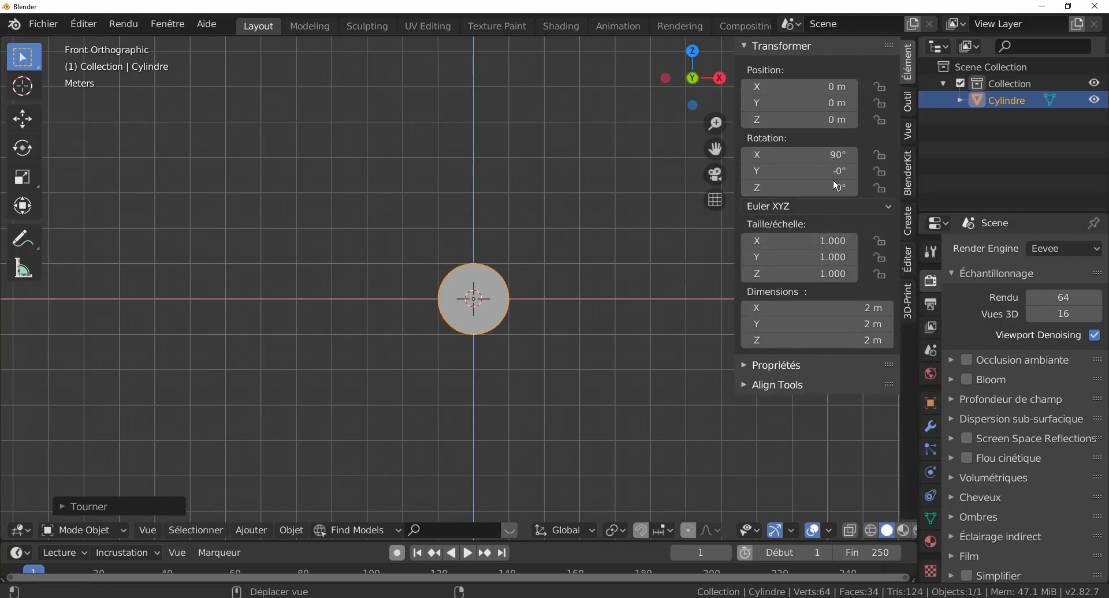
shift+middle_drag(574, 419, 521, 420)
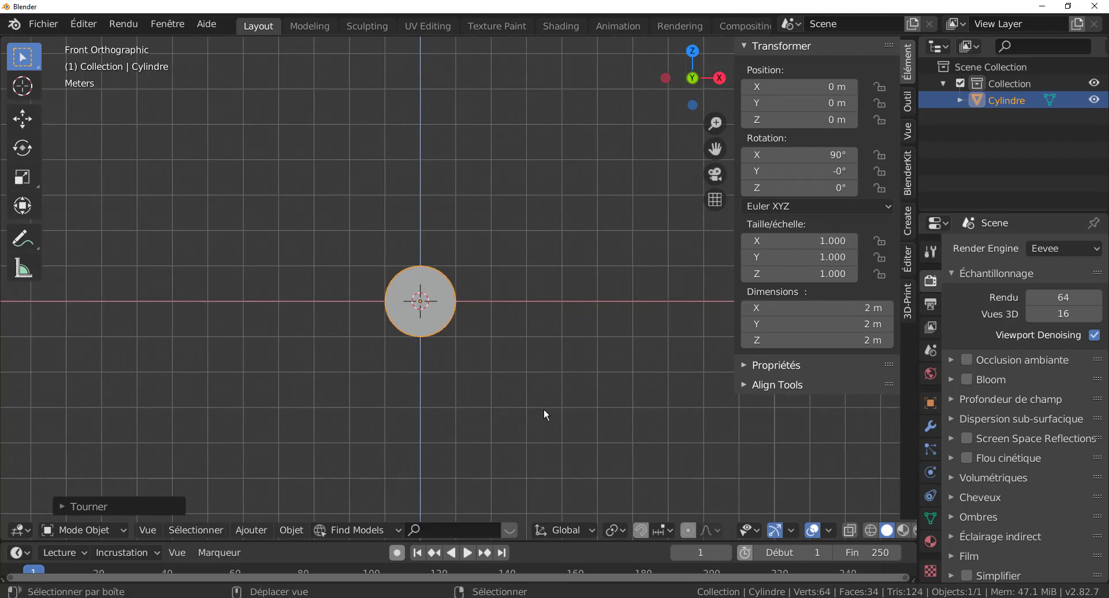
scroll(395, 358, up, 1)
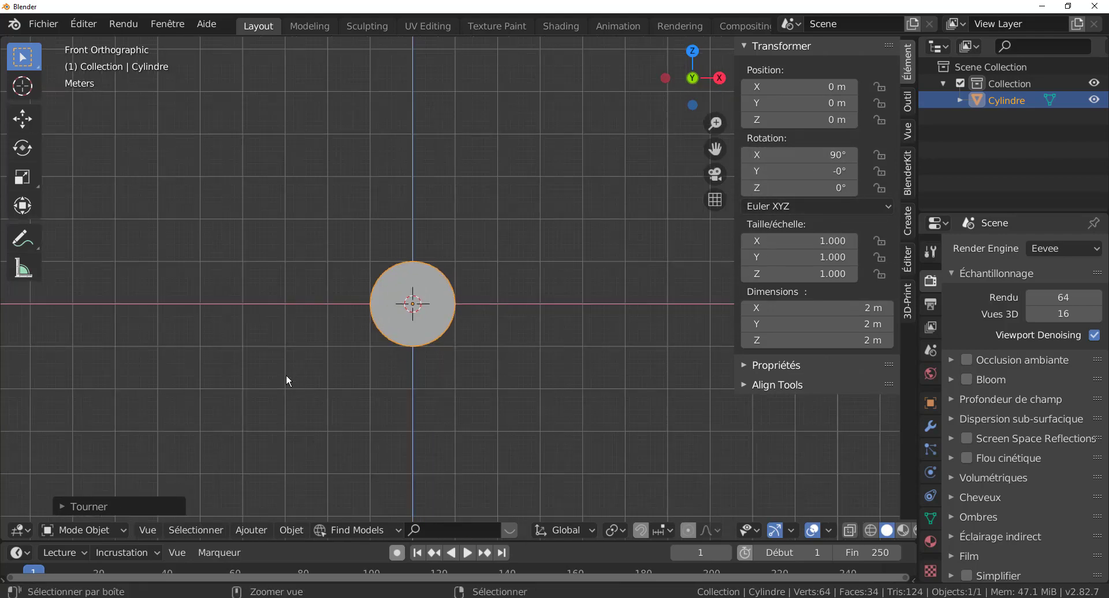
key(ctrl+a)
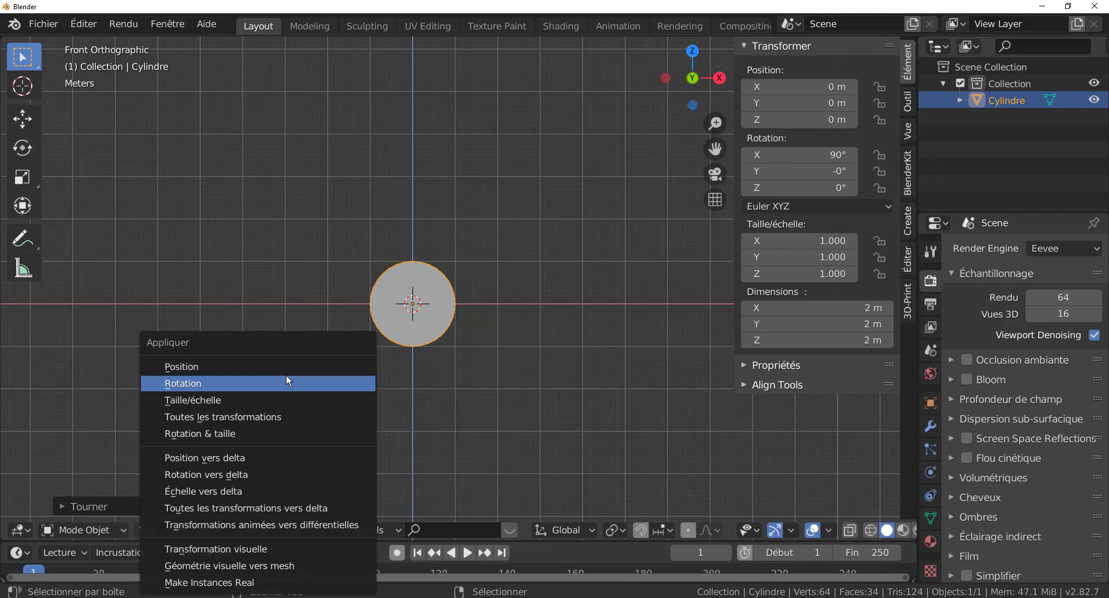
click(221, 435)
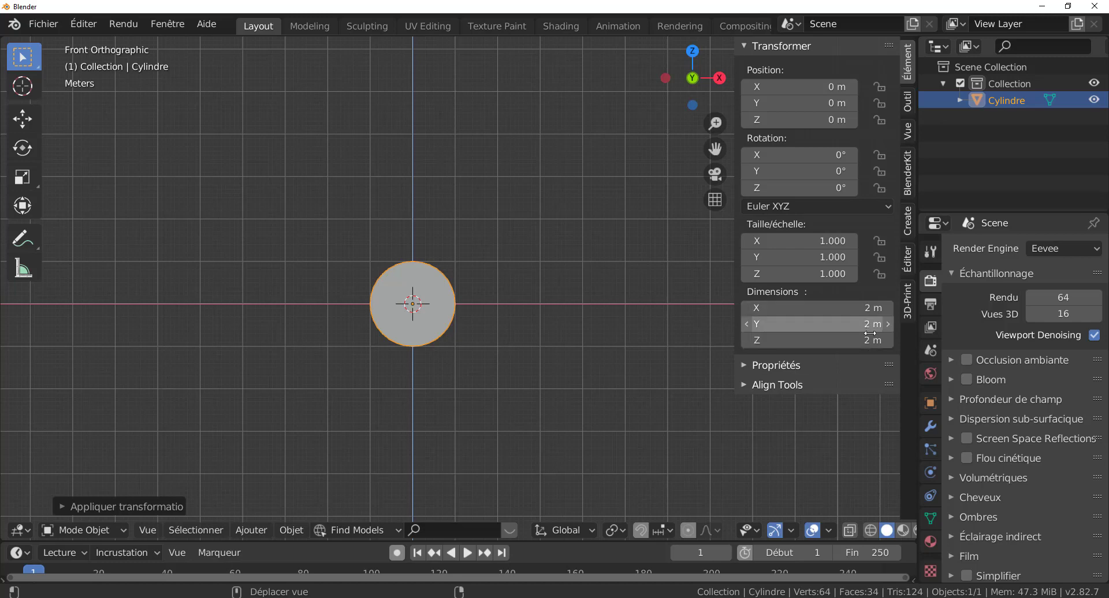
- Scale the cylinder uniformly by about 3.341, to a diameter of about 6.68 m
scroll(404, 327, up, 3)
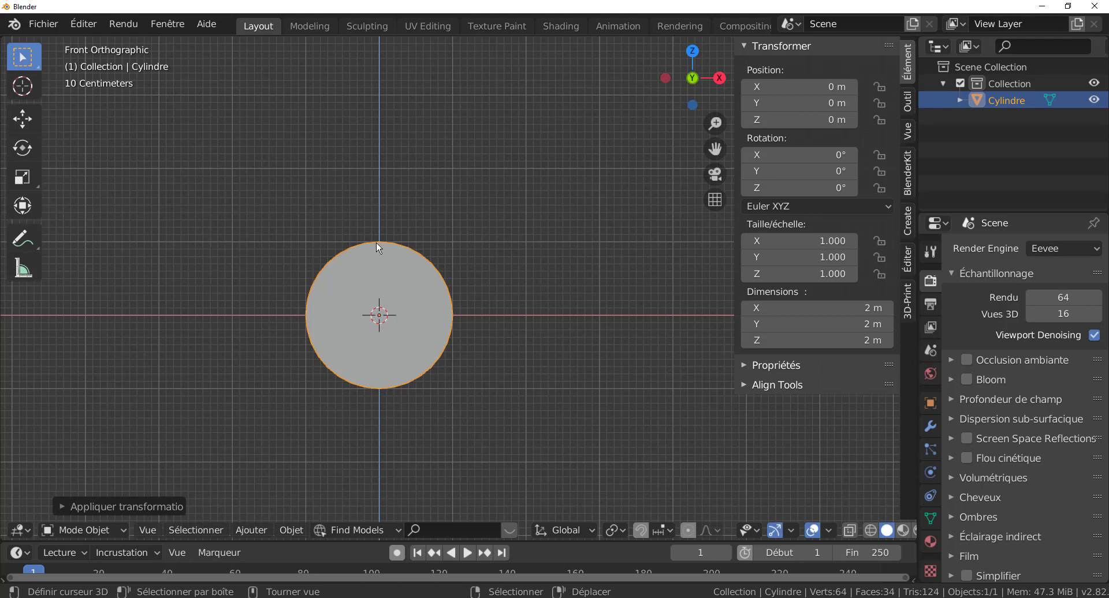
scroll(545, 363, down, 3)
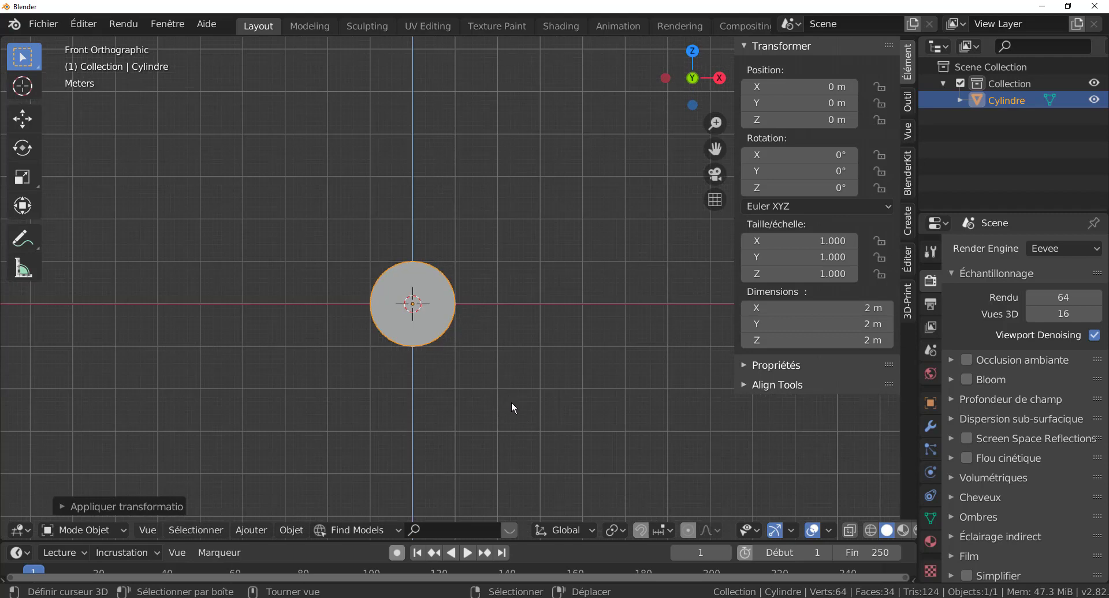
key(s)
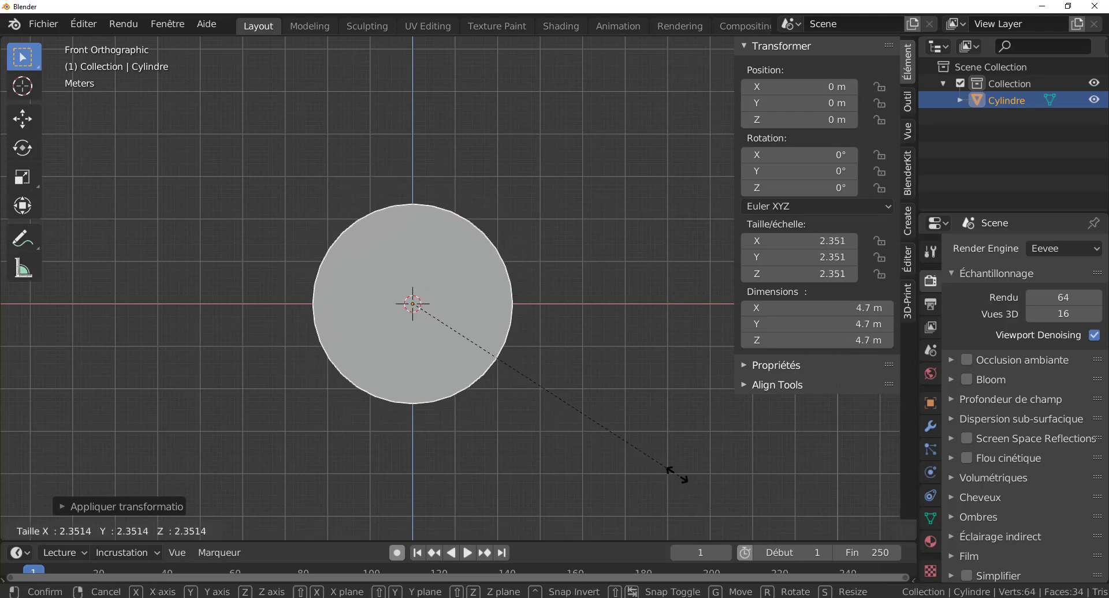
click(792, 536)
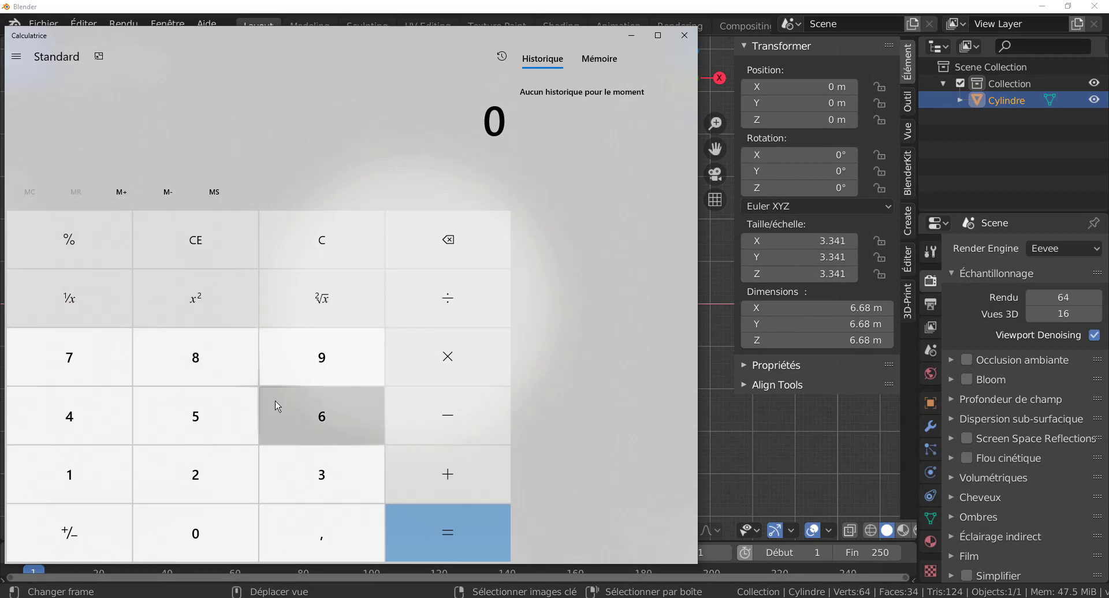
- Switch to the Windows calculator and multiply the diameter 6.68 by 3.14 to get the new cylinder's circumference
click(322, 415)
click(341, 550)
click(327, 435)
click(218, 363)
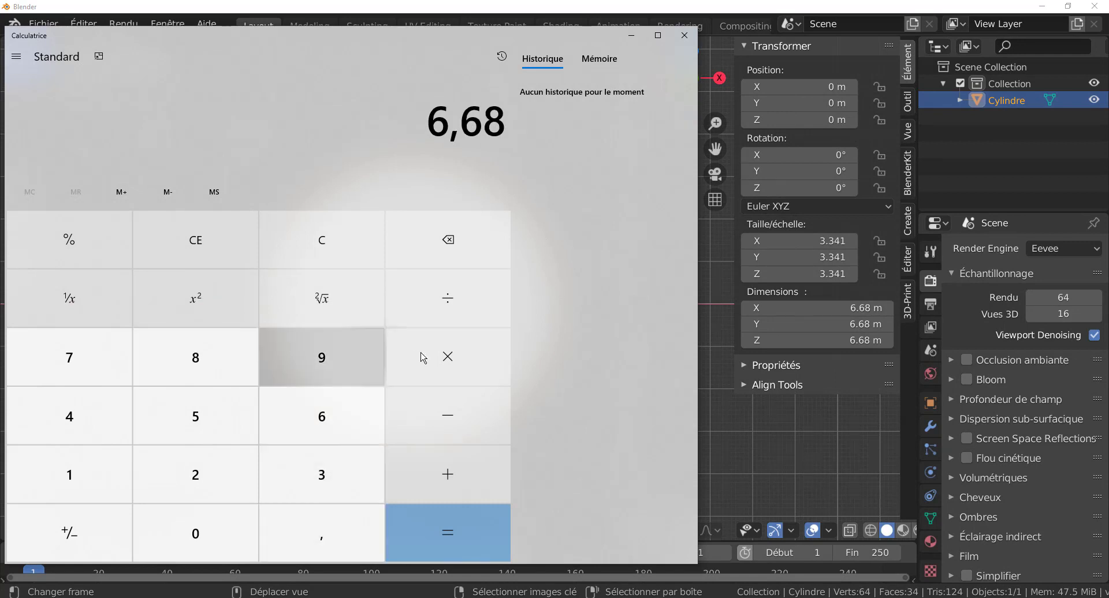
click(423, 358)
click(318, 486)
click(312, 522)
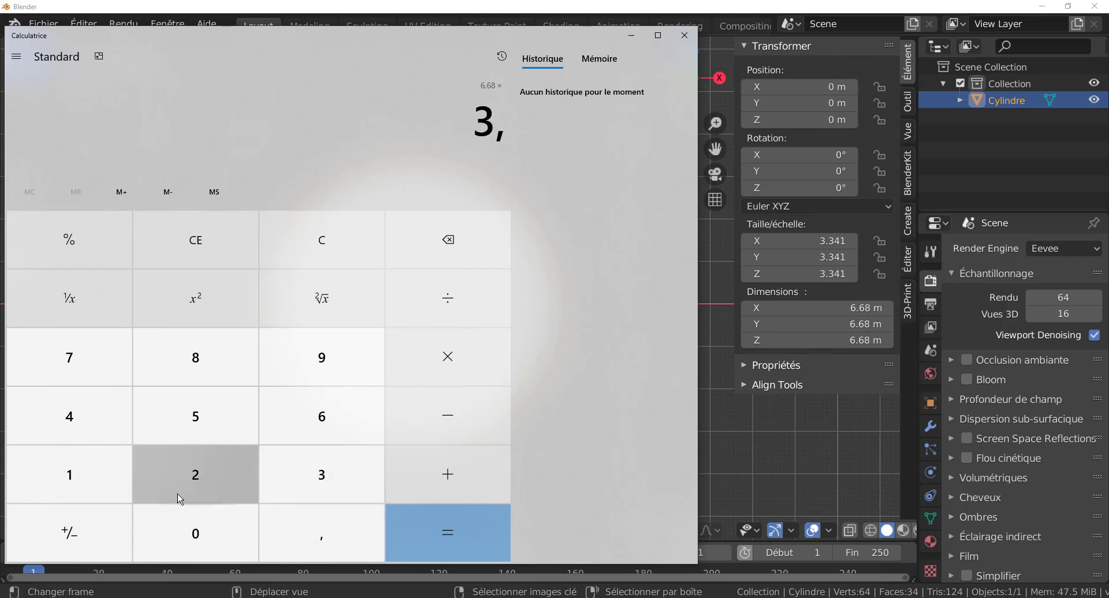
click(97, 467)
click(71, 405)
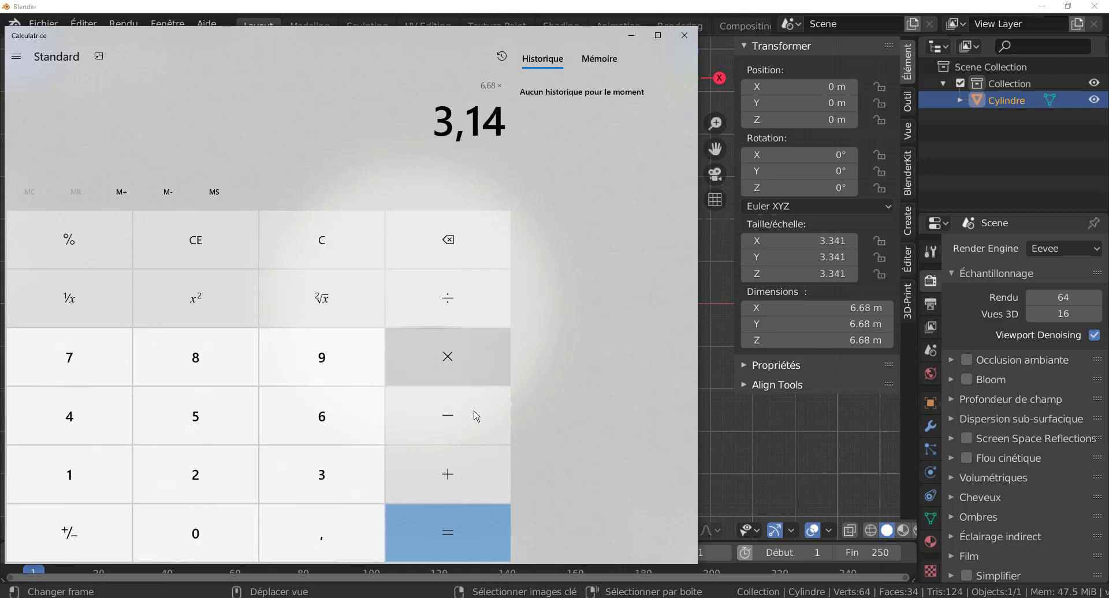
click(468, 526)
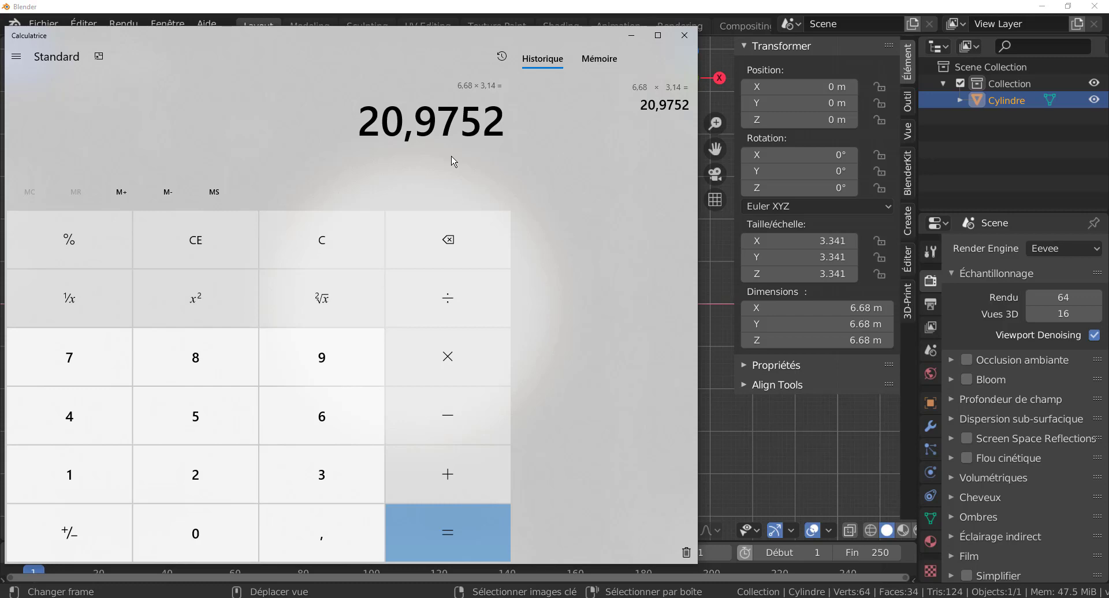
- Switch back to Blender and put the scaled cylinder into Edit Mode
click(720, 453)
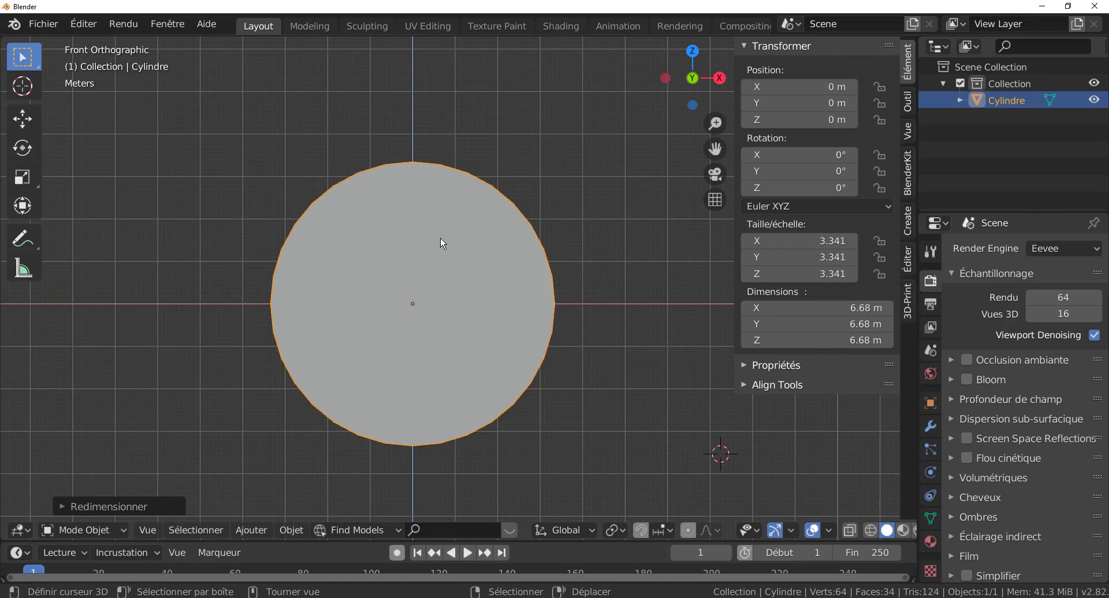
middle_drag(446, 261, 489, 304)
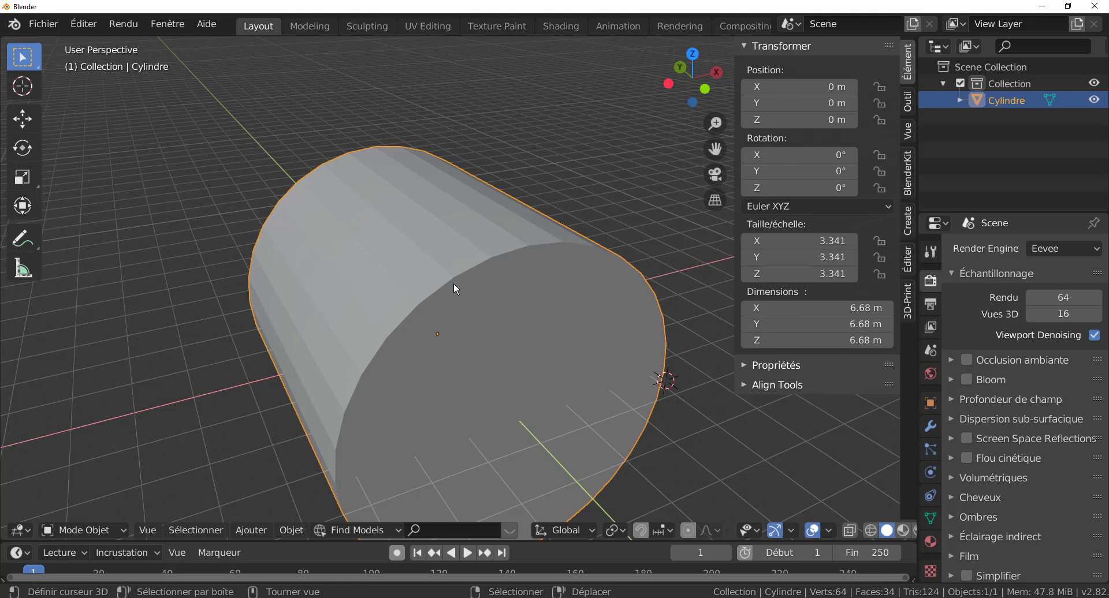
click(67, 531)
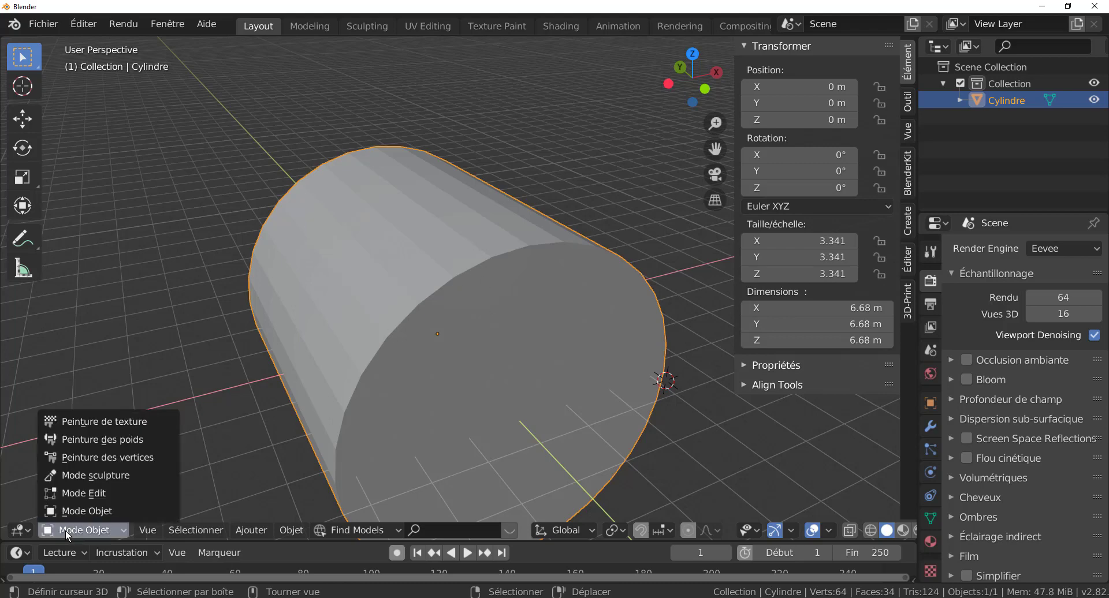
click(67, 494)
middle_drag(485, 327, 428, 206)
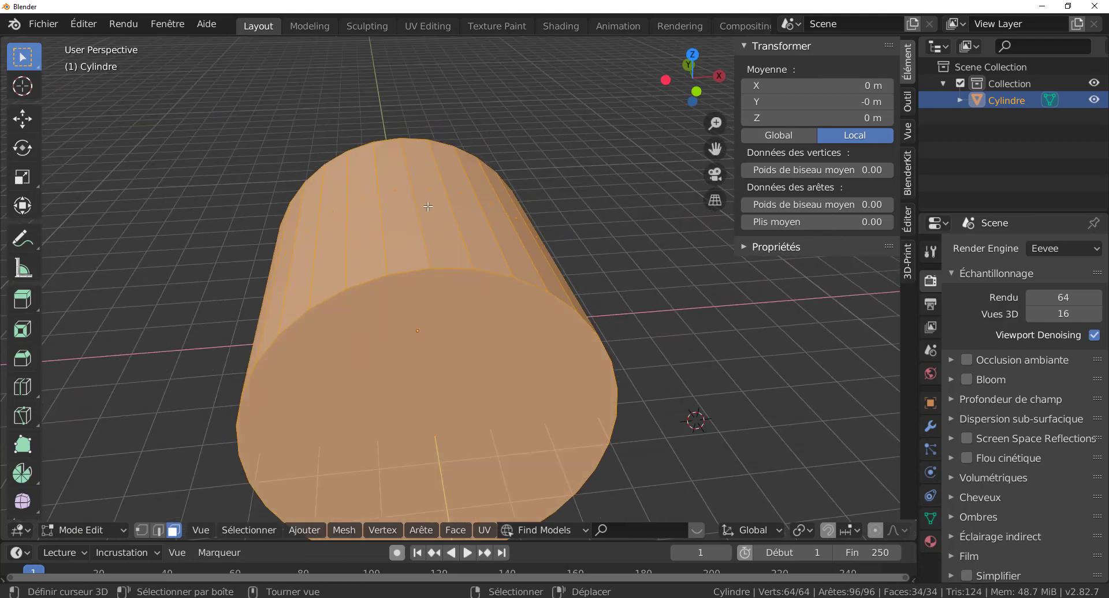
- Raise the cylinder's topmost lengthwise edge about 0.49 m along Z to form a ridge, and return to Object Mode
click(428, 206)
click(159, 534)
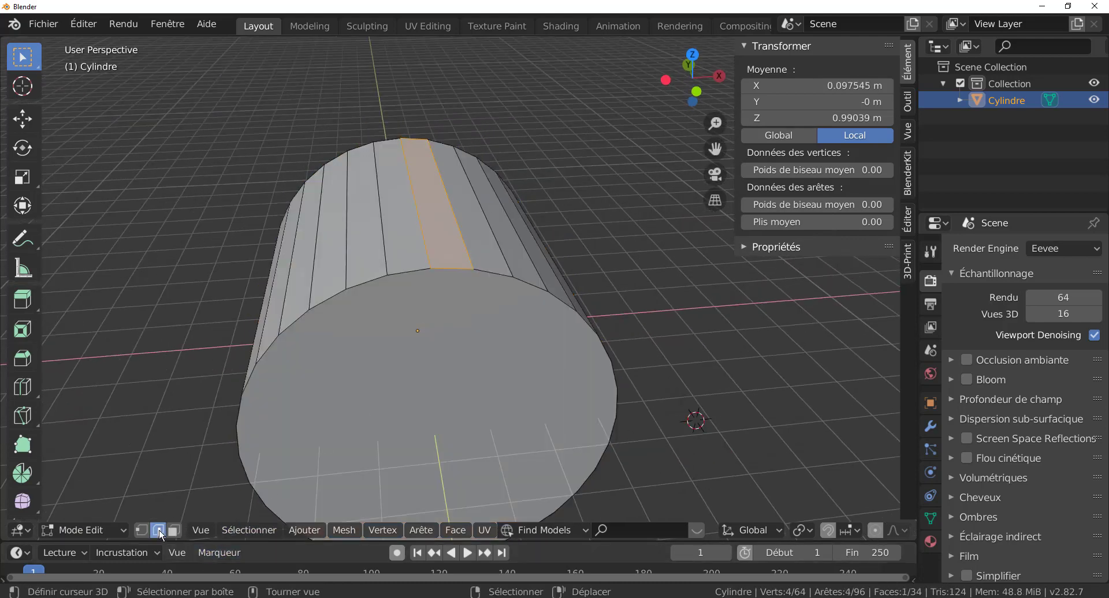
right_click(417, 212)
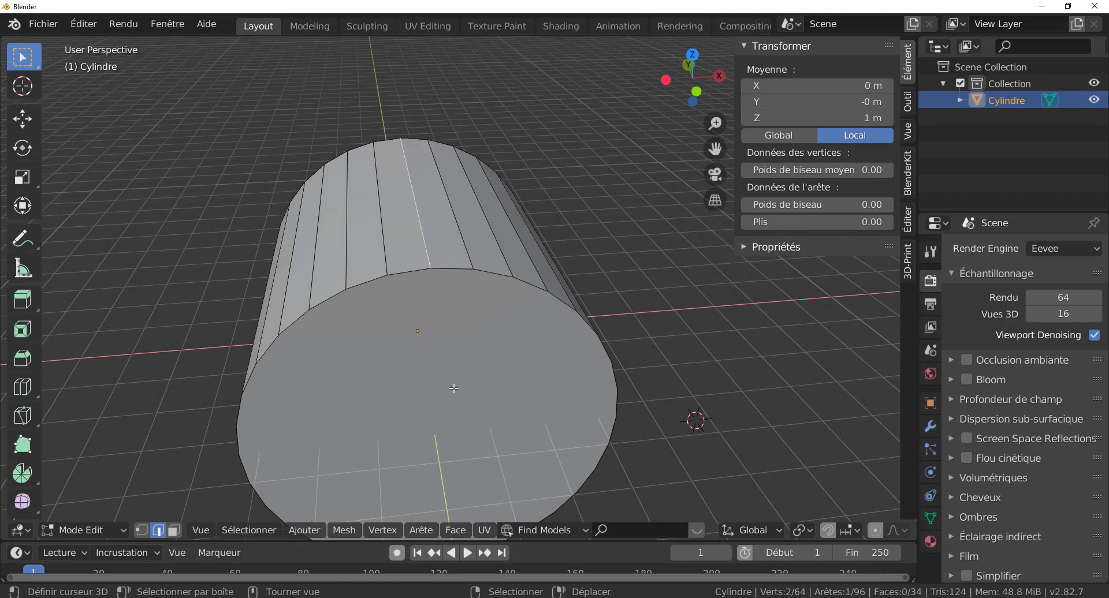
key(g)
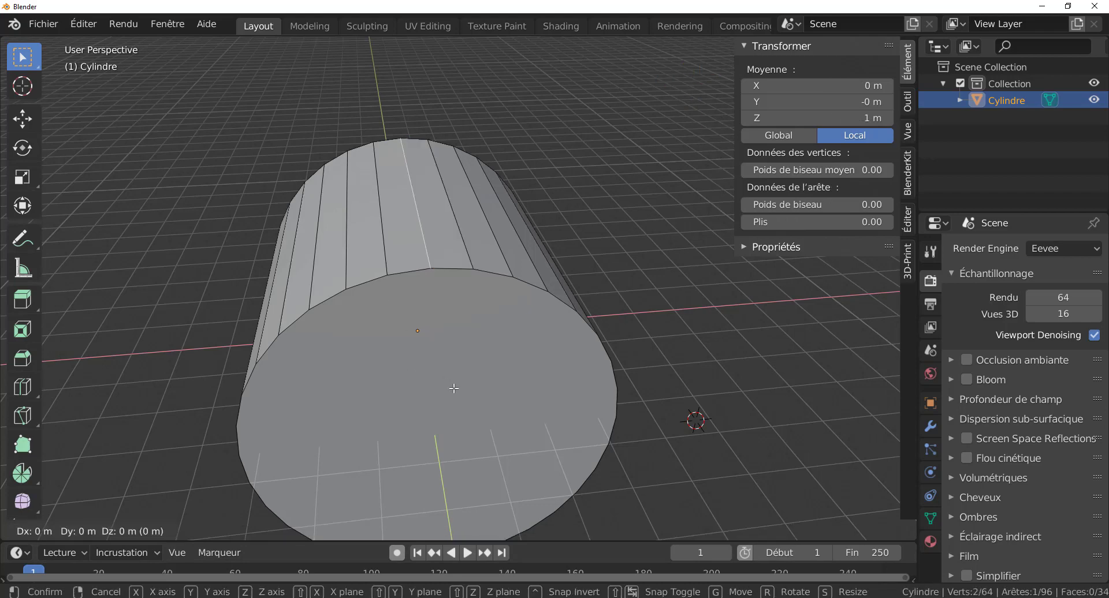
key(z)
click(457, 366)
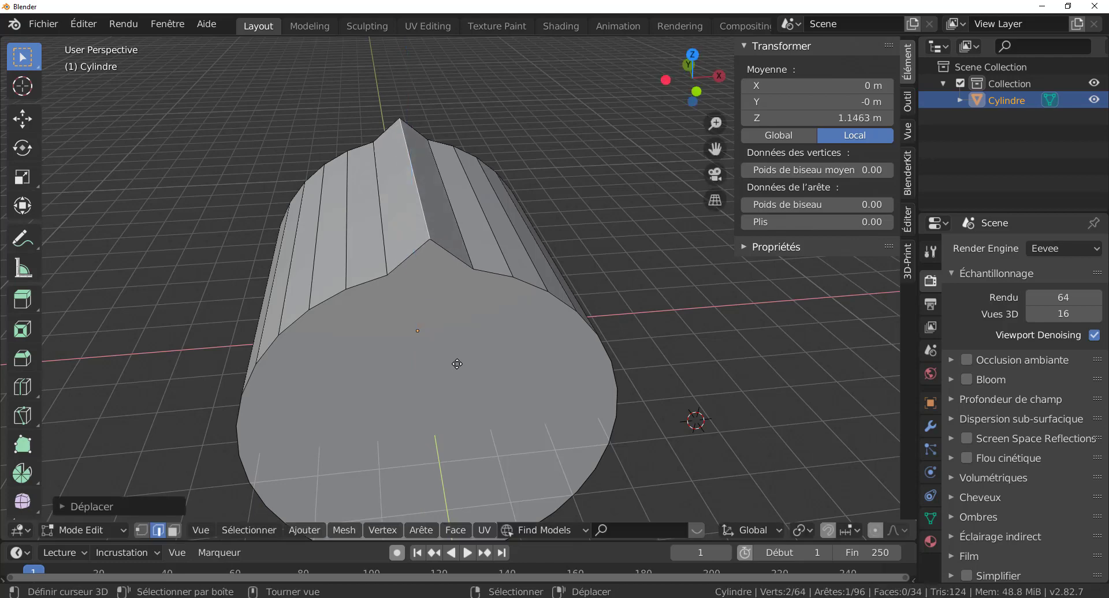
scroll(457, 373, down, 3)
key(Tab)
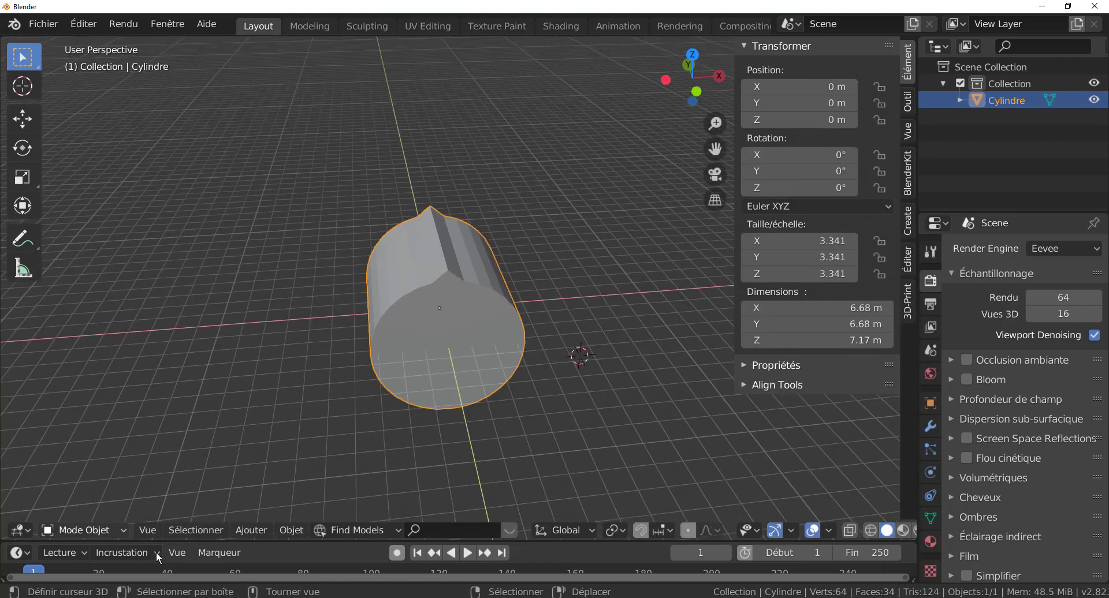
- Add a Plain Axes empty to the scene at the 3D cursor beside the cylinder
click(248, 532)
mouse_move(249, 511)
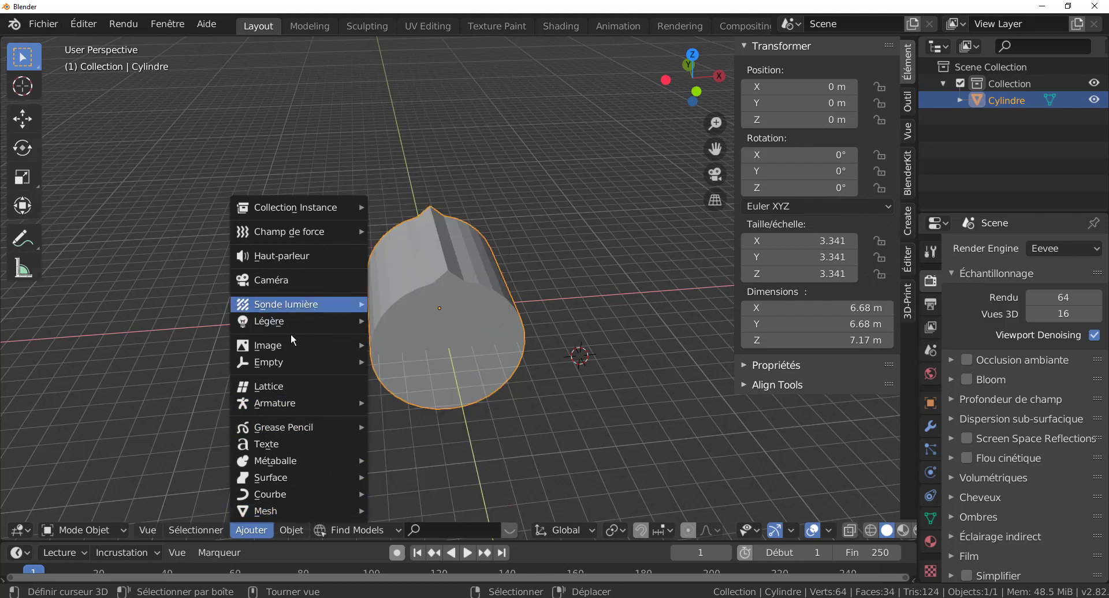
mouse_move(268, 366)
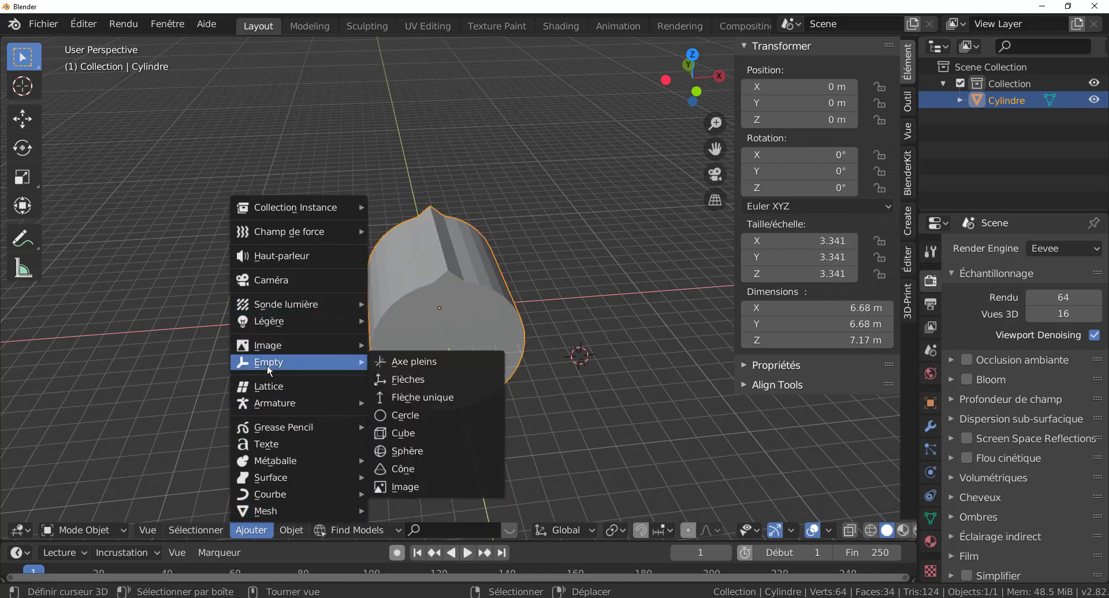
click(425, 362)
key(s)
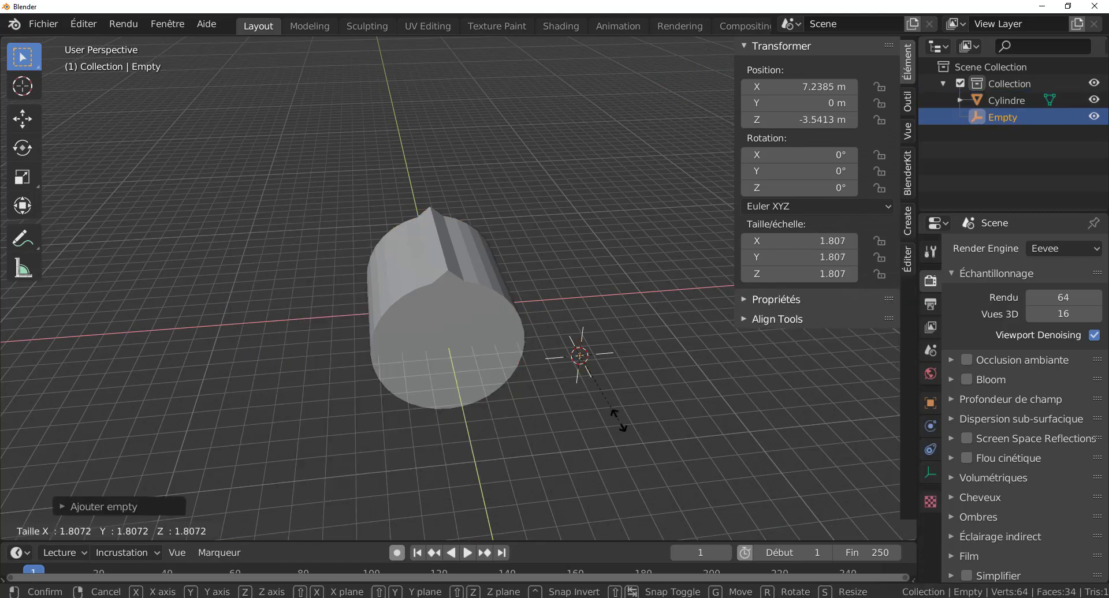
key(Escape)
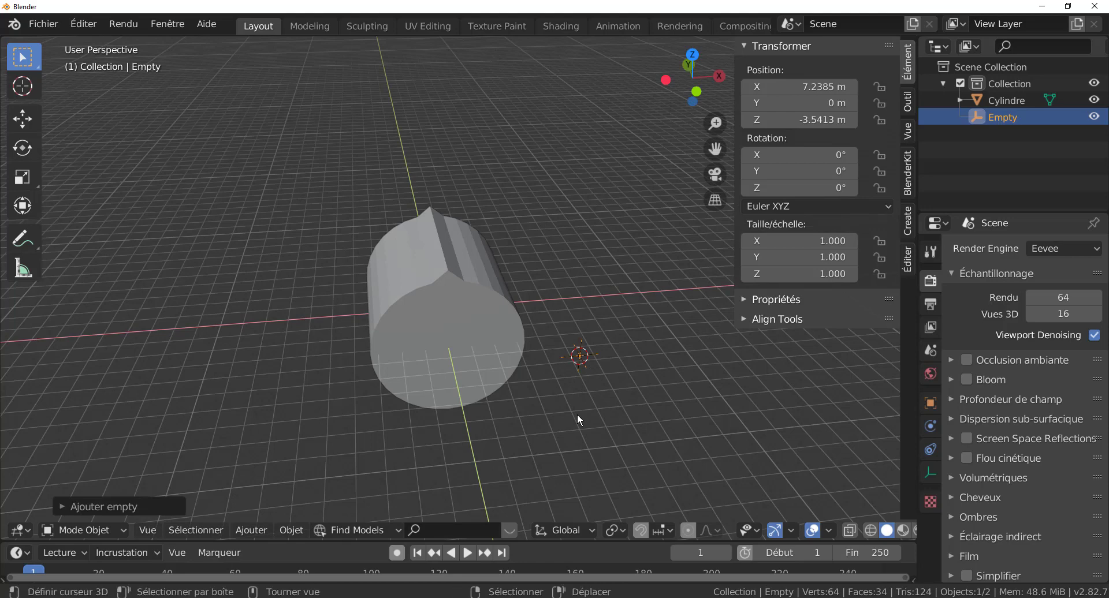
- Move the 3D cursor to the world origin and snap the empty to it
key(shift+s)
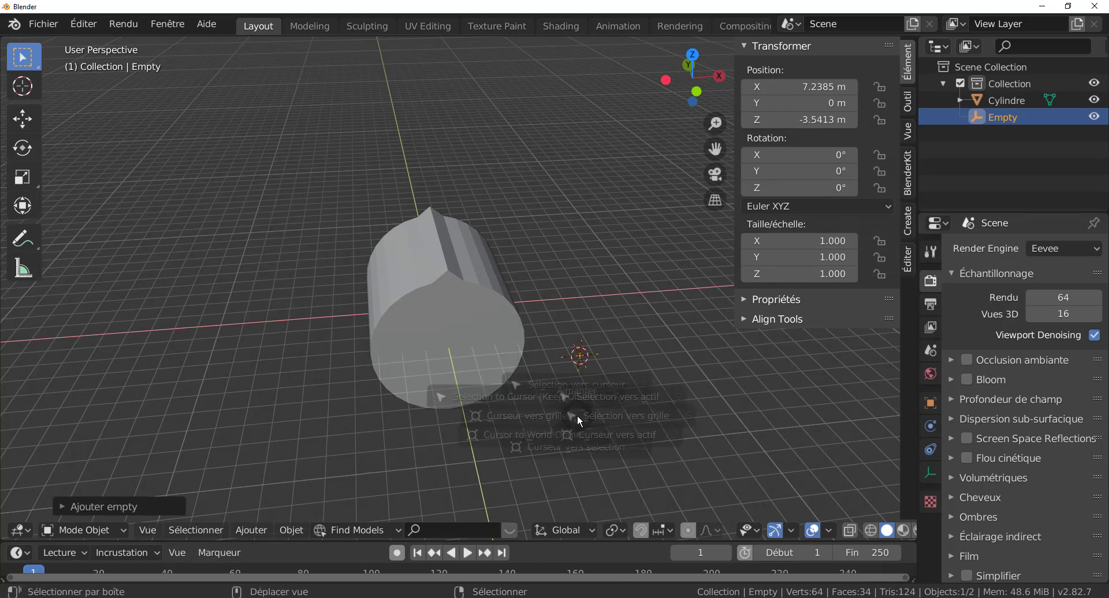
click(475, 477)
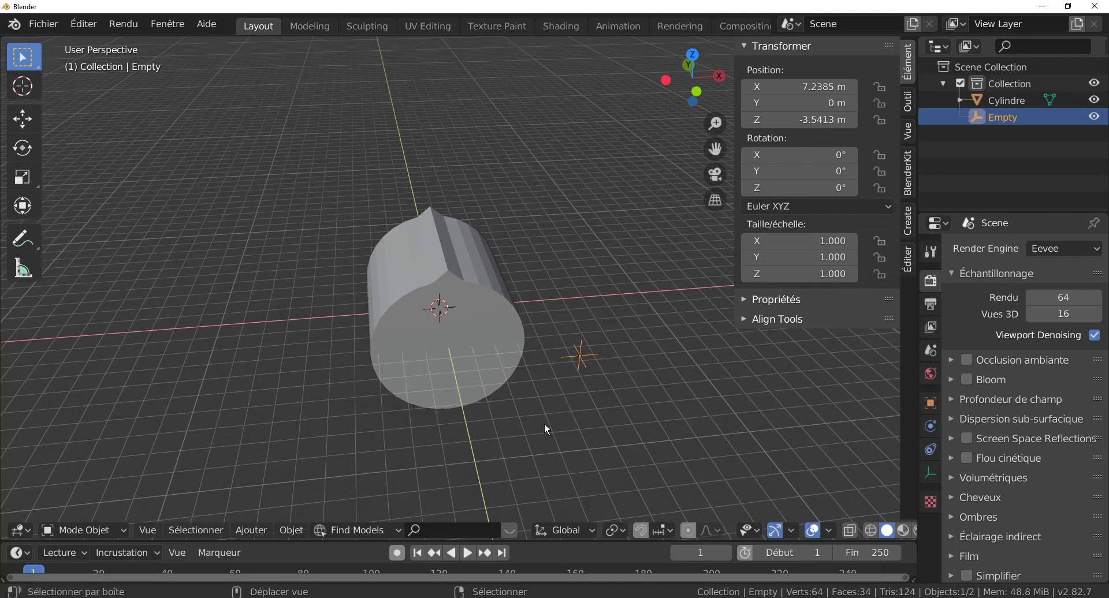
key(shift+s)
click(540, 329)
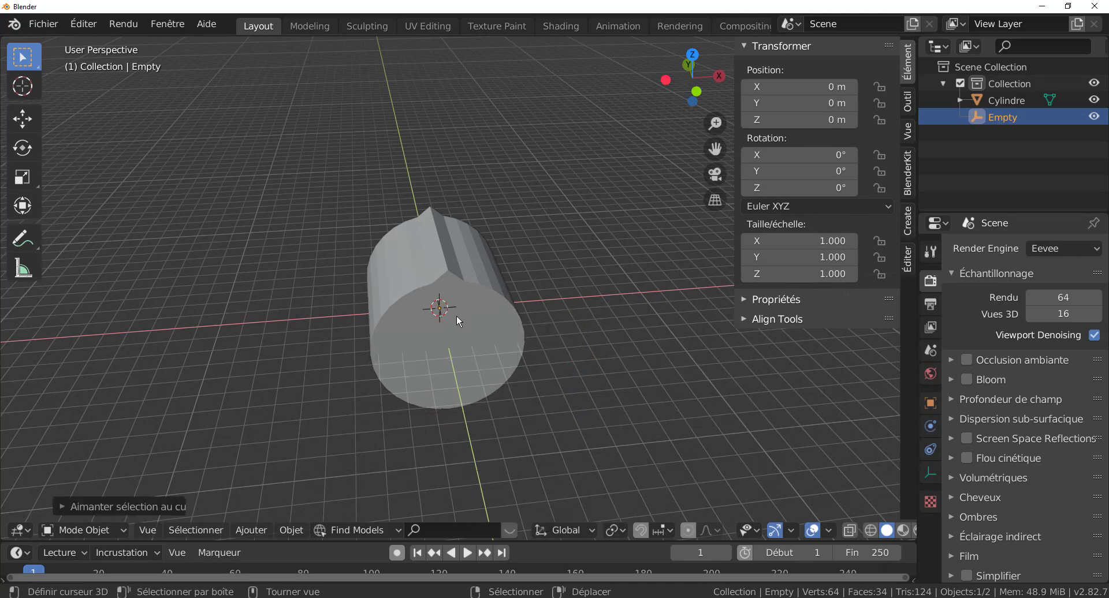
- Scale the empty uniformly to about 9.045 so its axes extend beyond the cylinder
key(s)
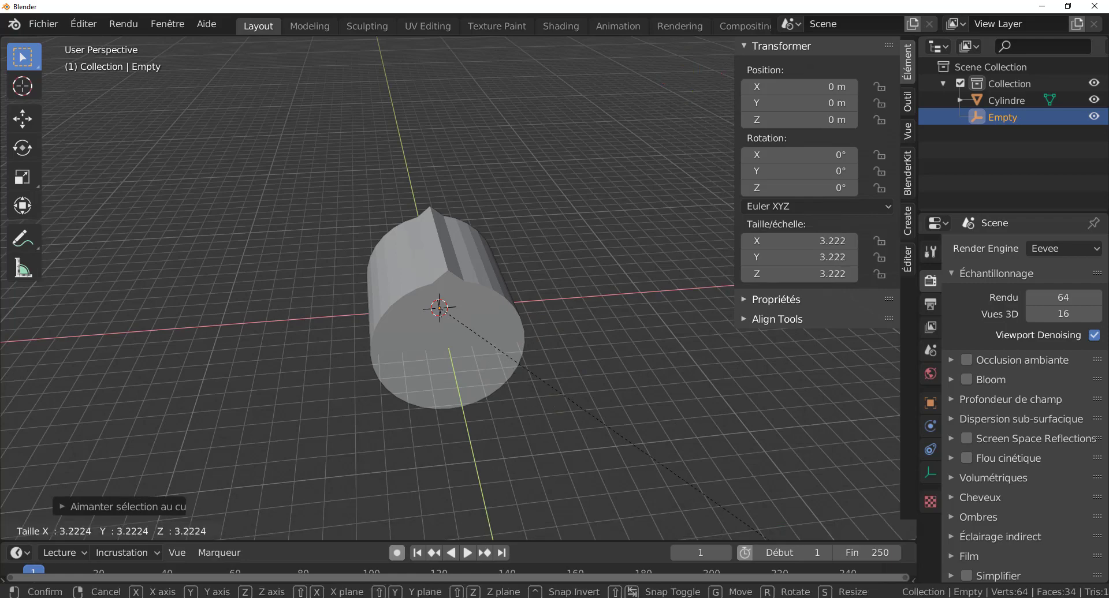
click(505, 183)
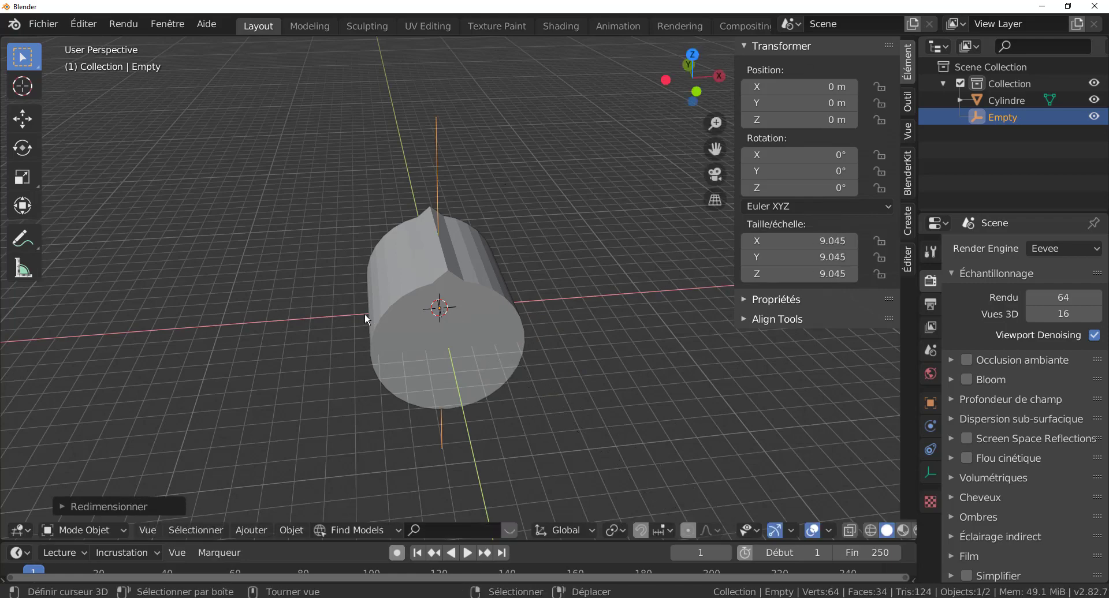
mouse_move(365, 314)
middle_down()
mouse_move(394, 311)
mouse_move(362, 310)
mouse_move(364, 301)
middle_up()
scroll(369, 268, up, 4)
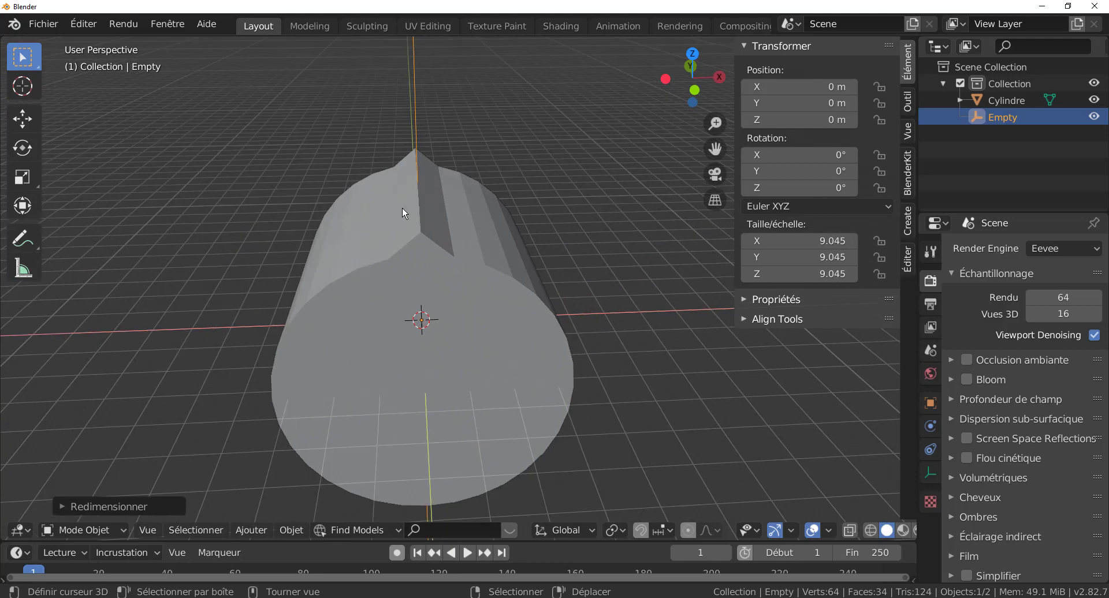
middle_drag(457, 99, 483, 110)
scroll(483, 110, down, 2)
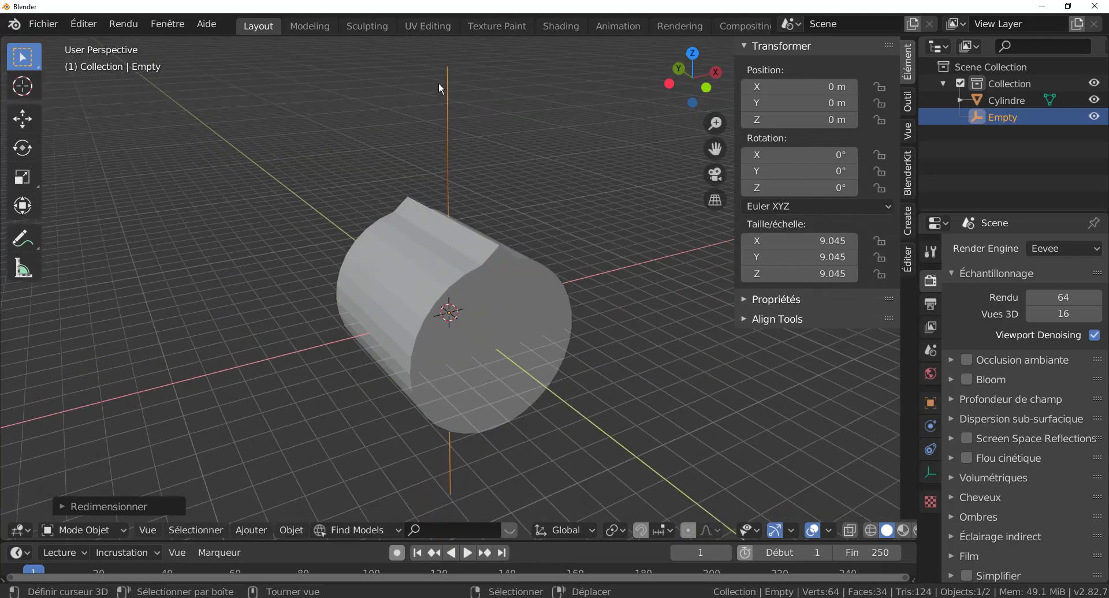
middle_drag(447, 144, 461, 117)
- Parent the cylinder to the empty using the plain Object option
click(522, 261)
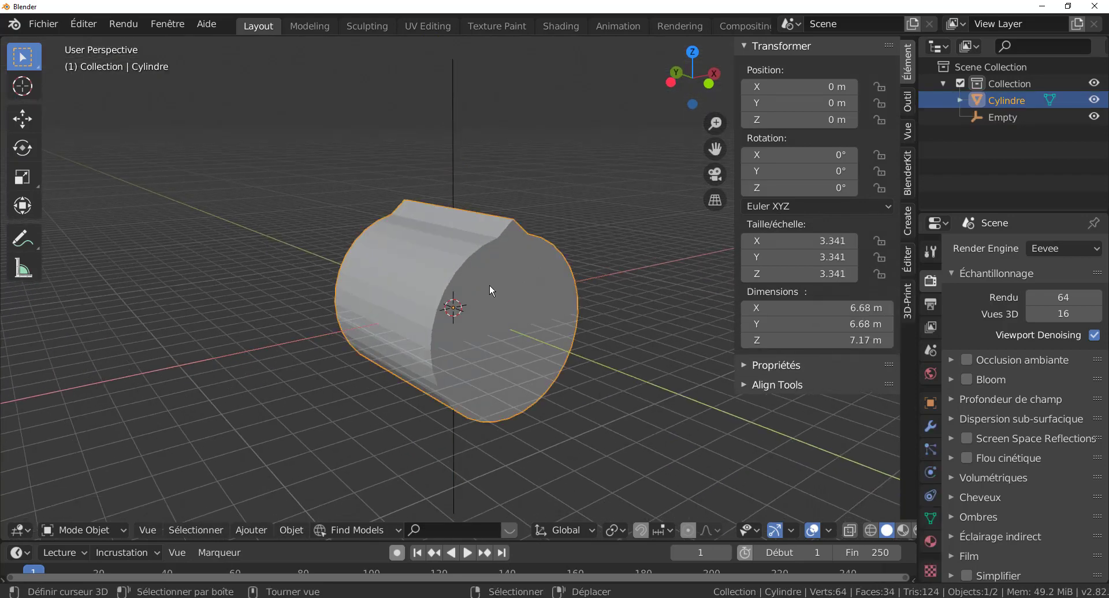
scroll(555, 314, down, 1)
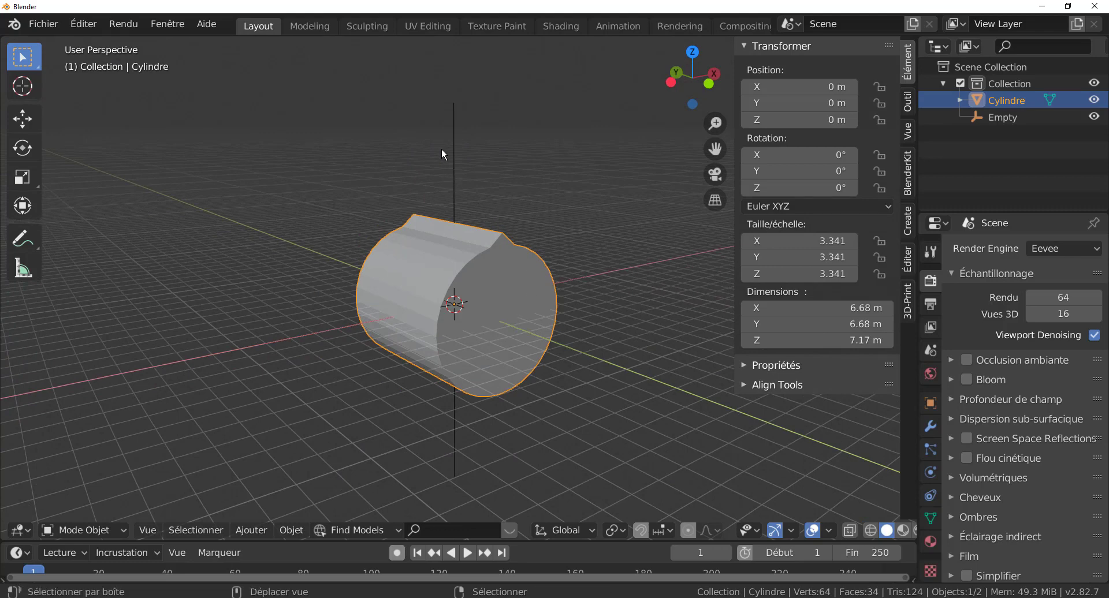
shift+click(455, 144)
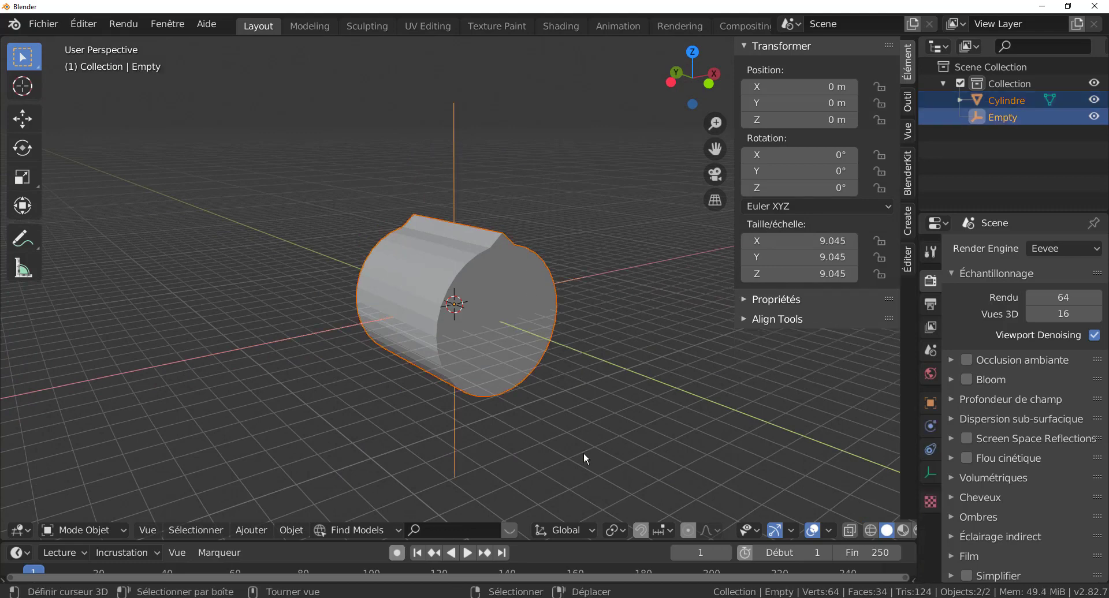
key(ctrl+p)
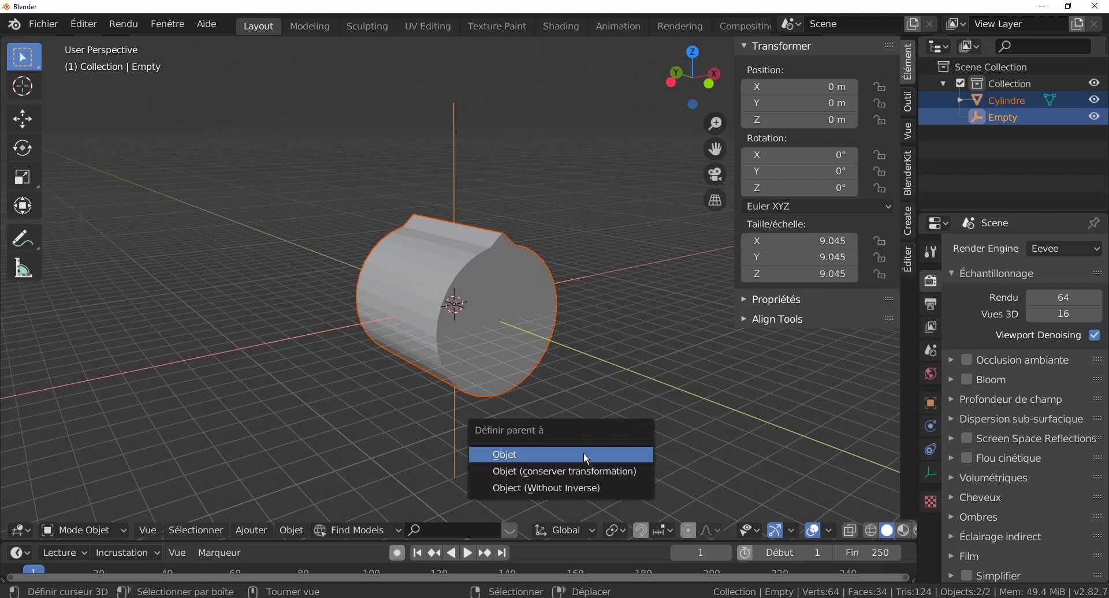
click(585, 454)
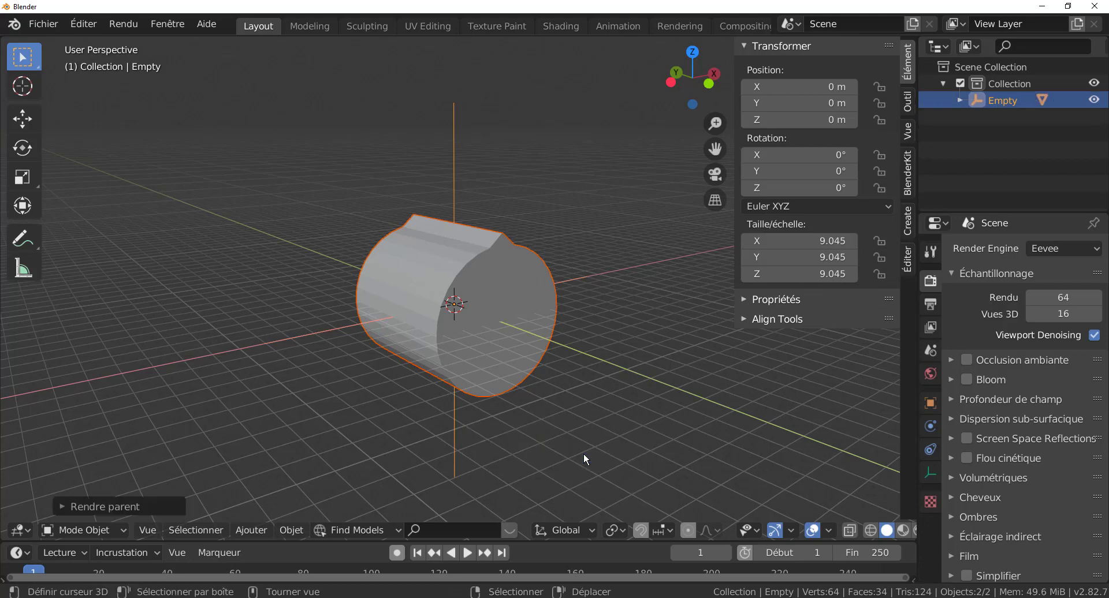
- Select only the cylinder and add a Transformation object constraint to it
click(477, 324)
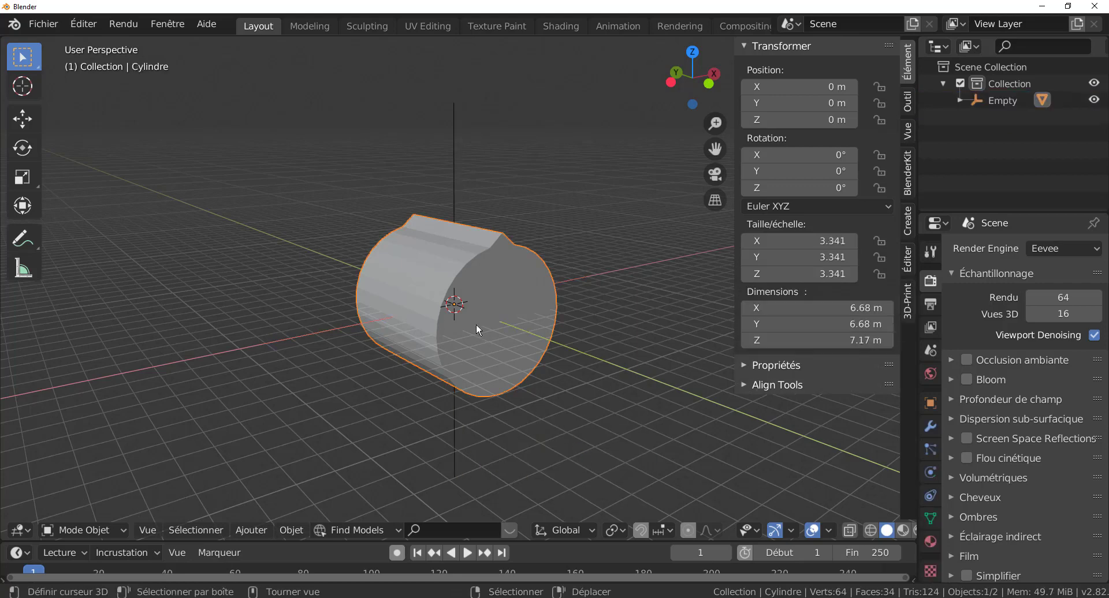
click(466, 182)
scroll(540, 324, down, 3)
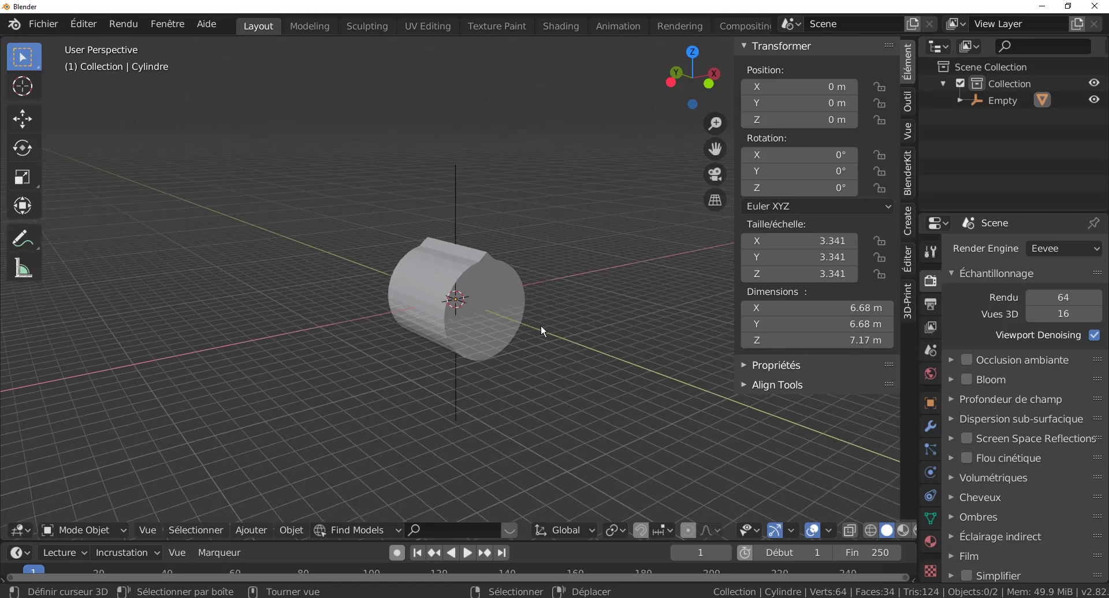
click(467, 355)
shift+middle_drag(563, 375, 449, 382)
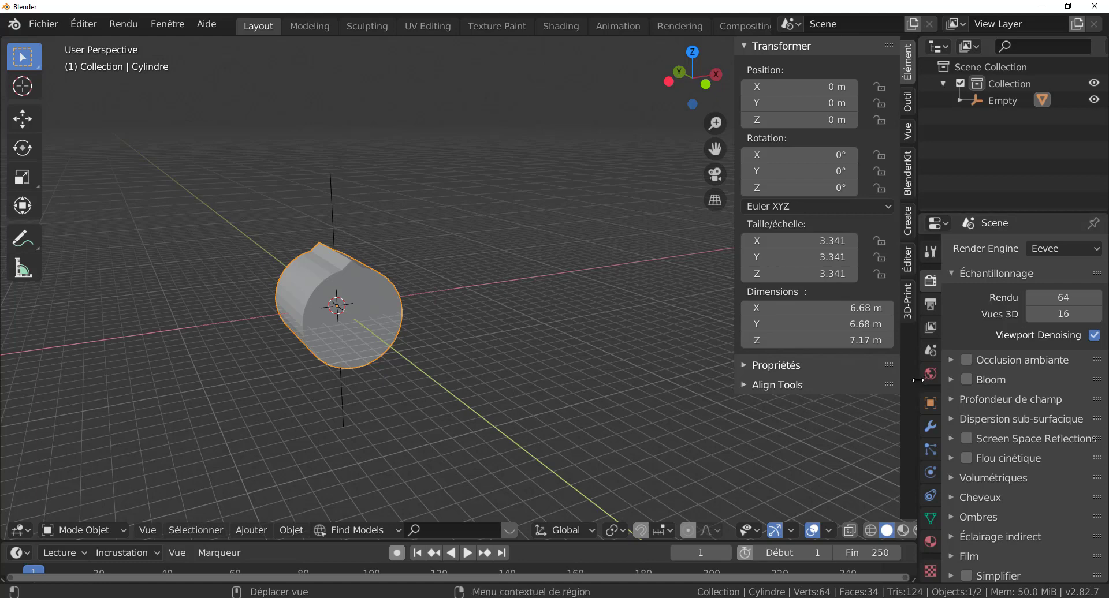
drag(918, 381, 801, 382)
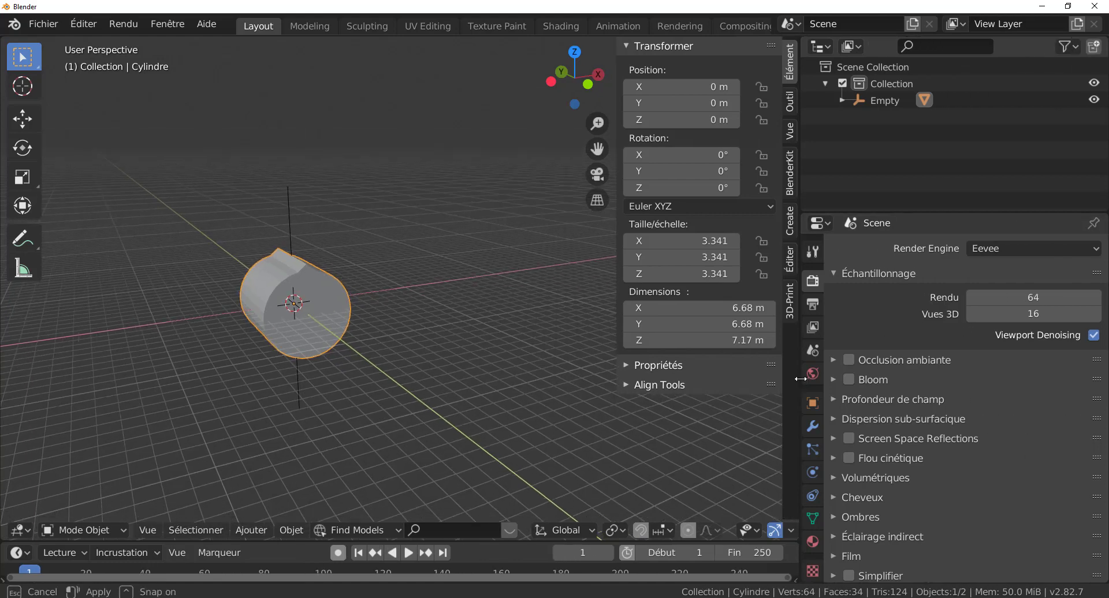
click(813, 497)
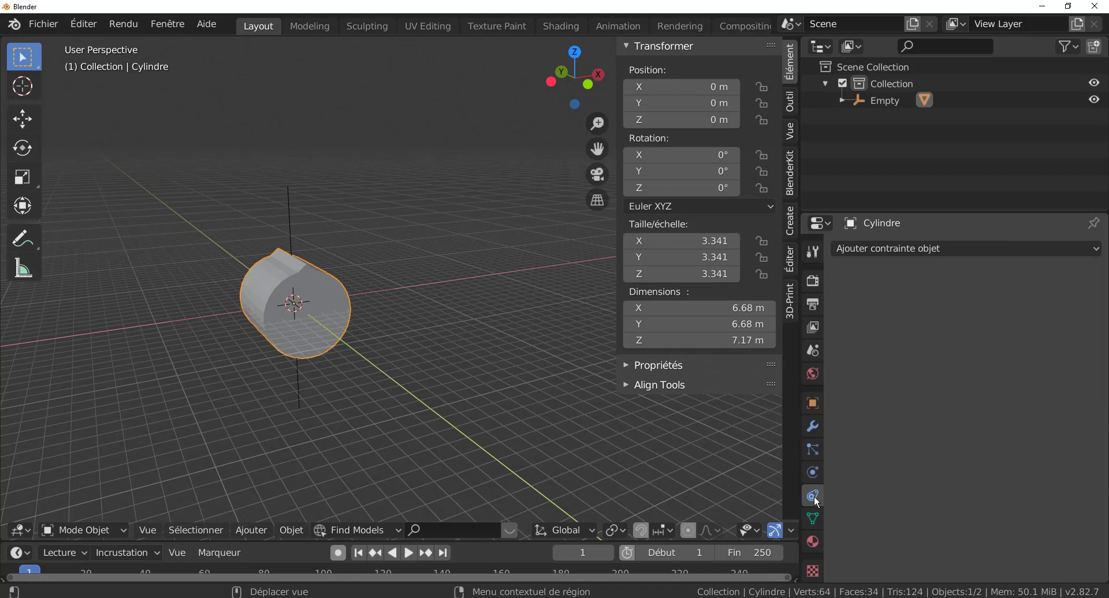
click(938, 249)
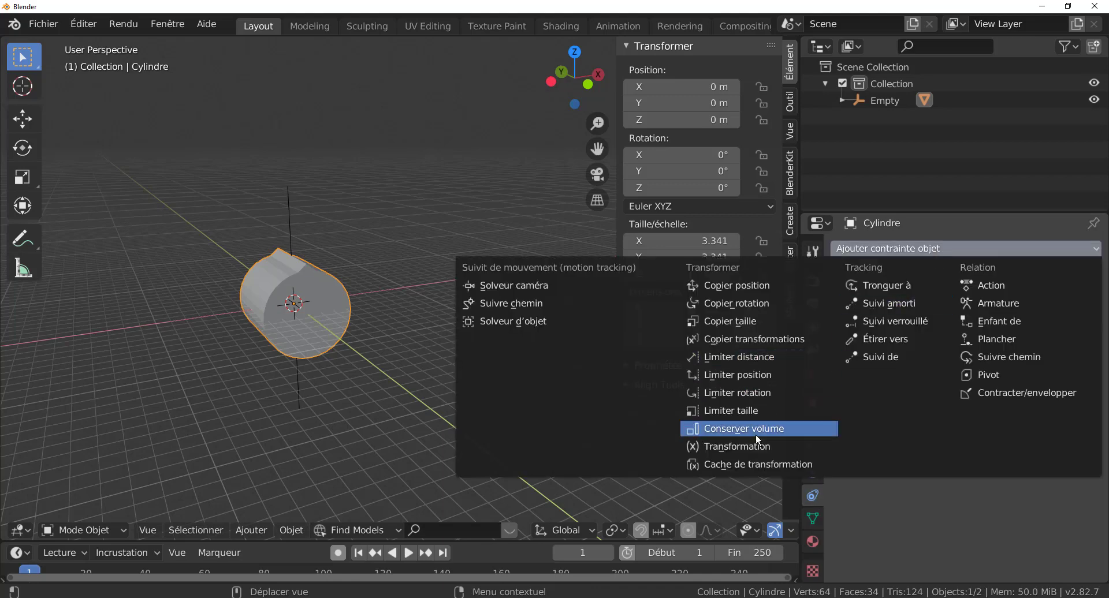
click(748, 448)
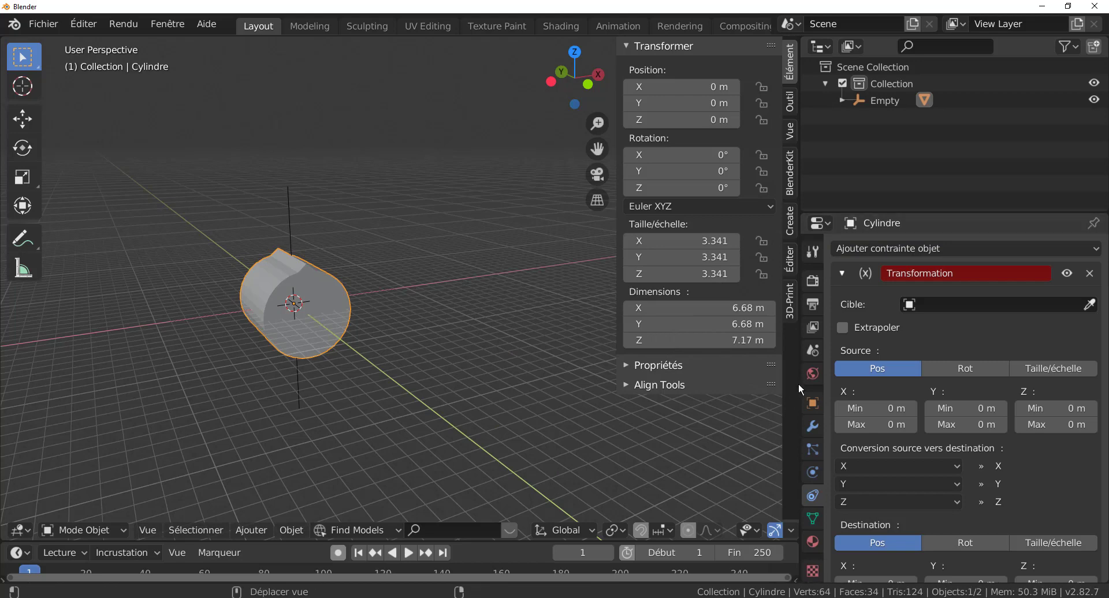
- Widen the constraint settings area and set the Transformation constraint's target to the empty
drag(800, 383, 640, 383)
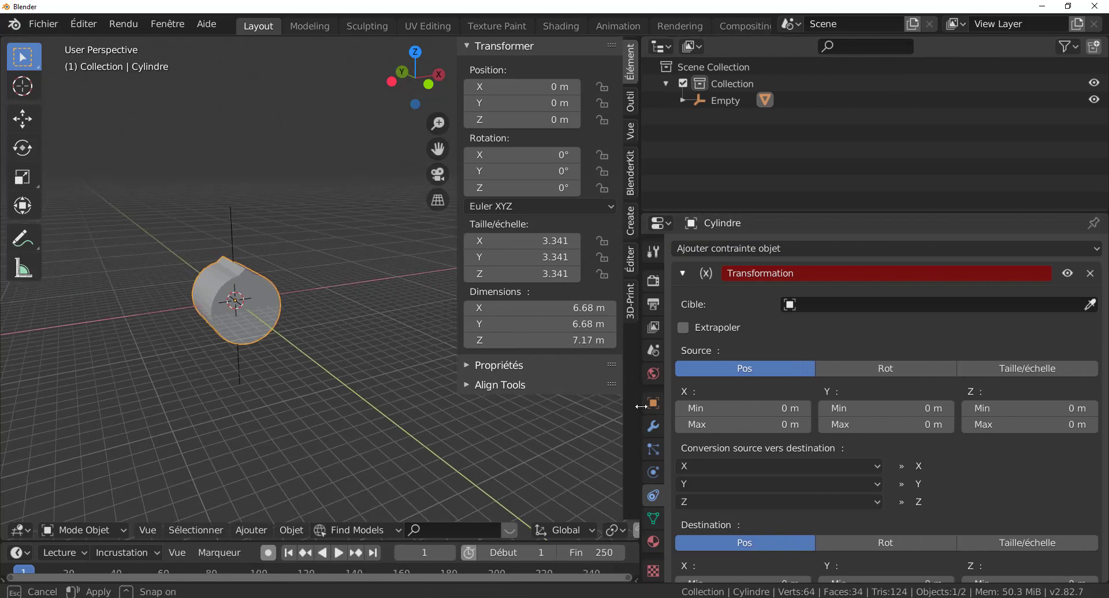
click(919, 305)
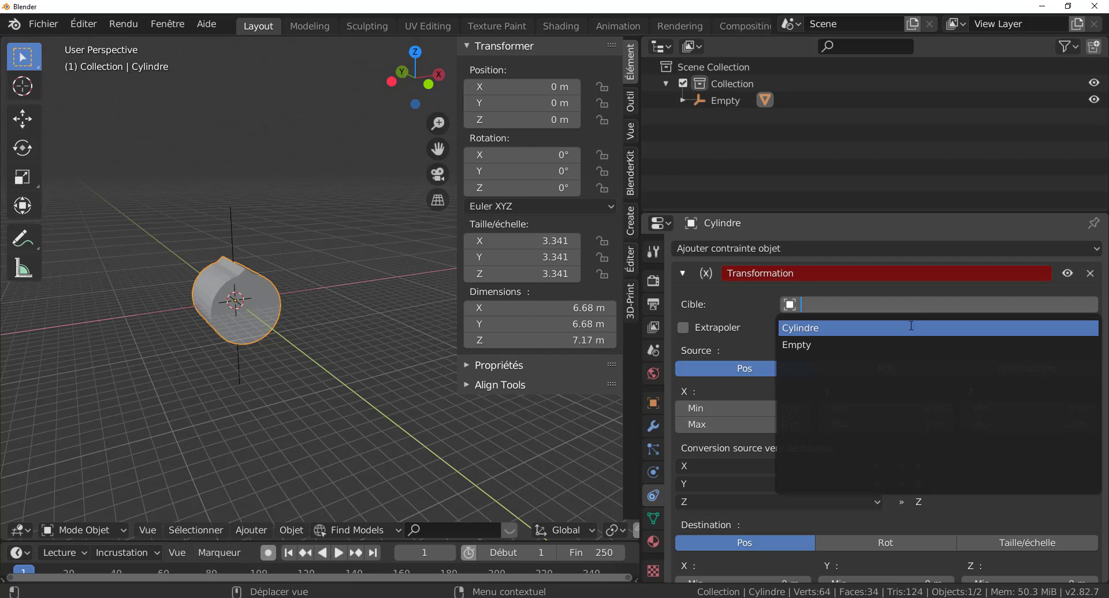
click(898, 345)
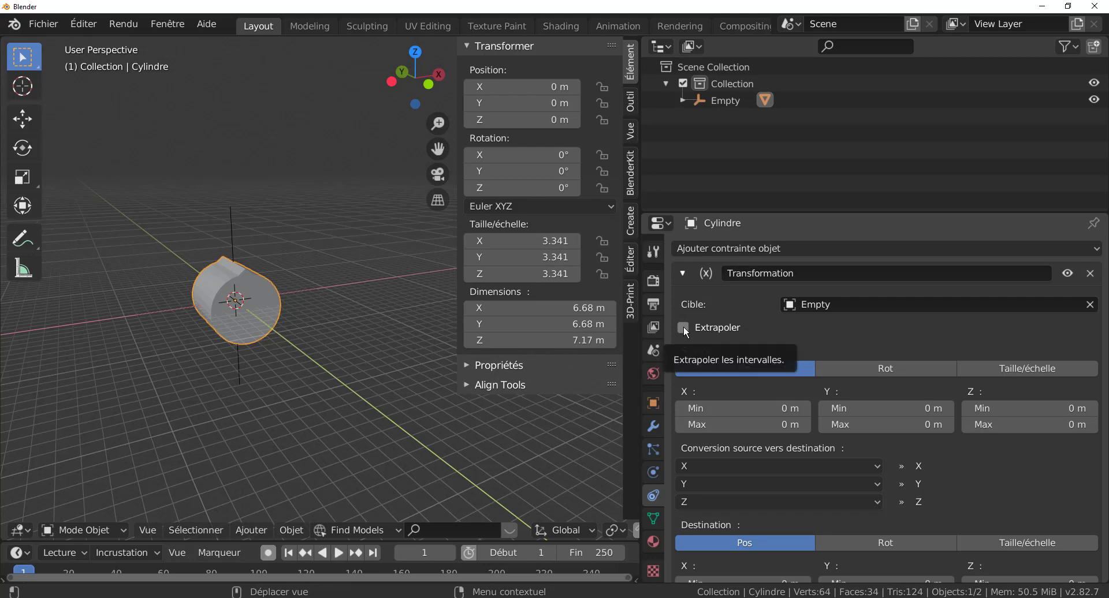
- Enable Extrapolate on the cylinder's Transformation constraint
scroll(754, 450, down, 4)
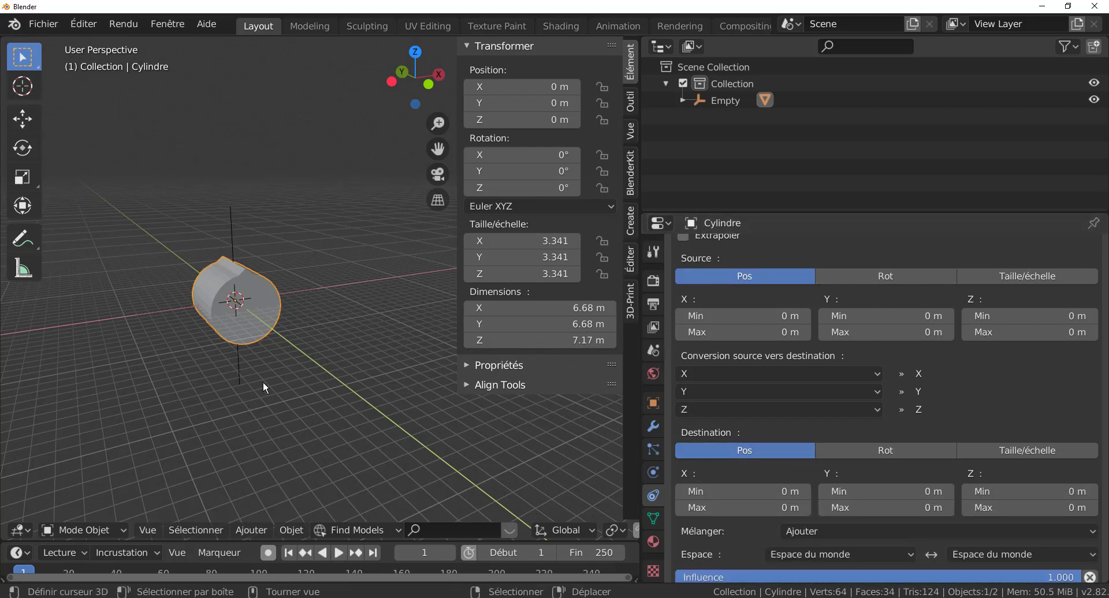
scroll(262, 373, down, 2)
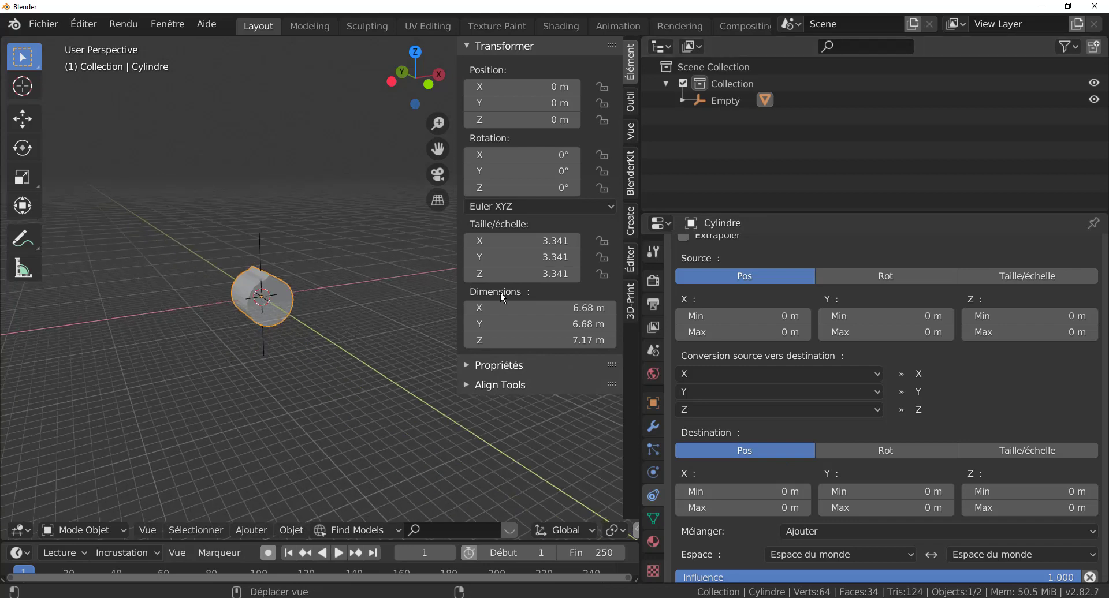
middle_drag(422, 342, 224, 350)
scroll(139, 301, up, 3)
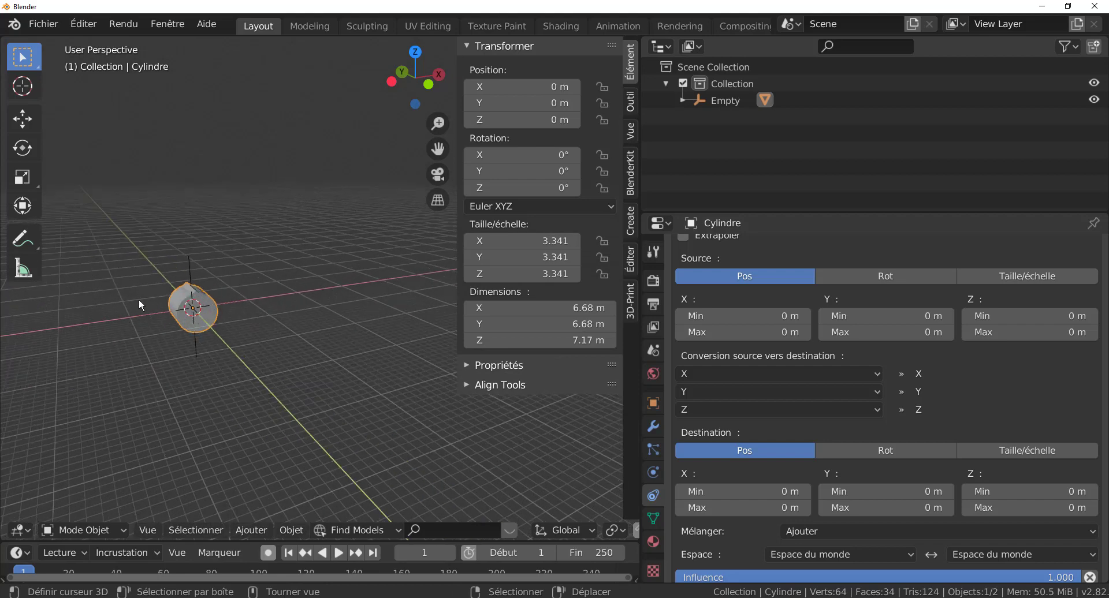
shift+middle_drag(330, 305, 394, 304)
scroll(285, 315, up, 1)
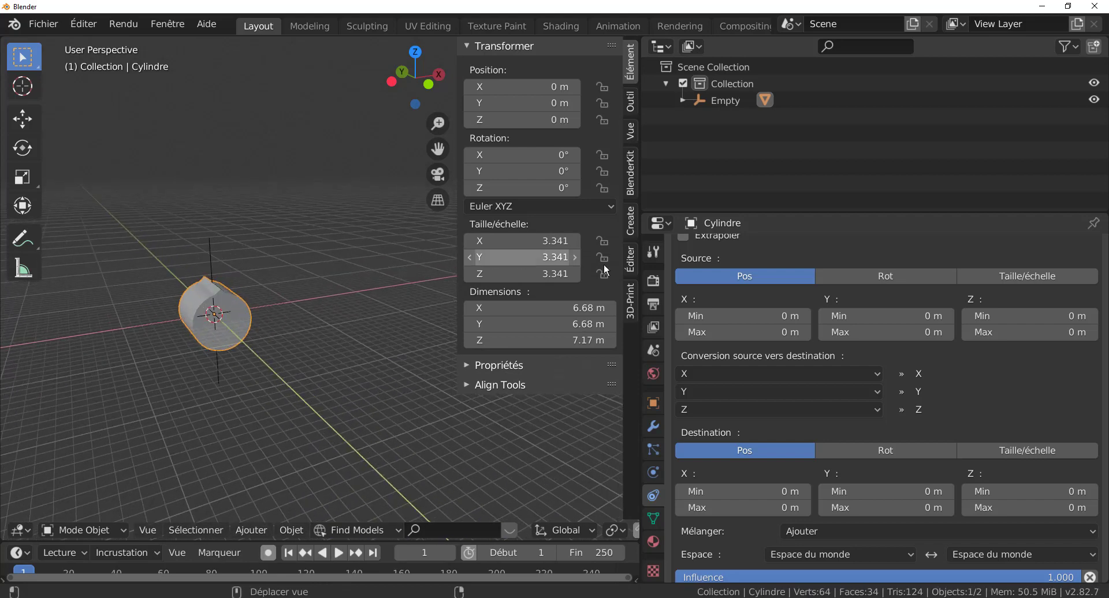
scroll(704, 306, up, 3)
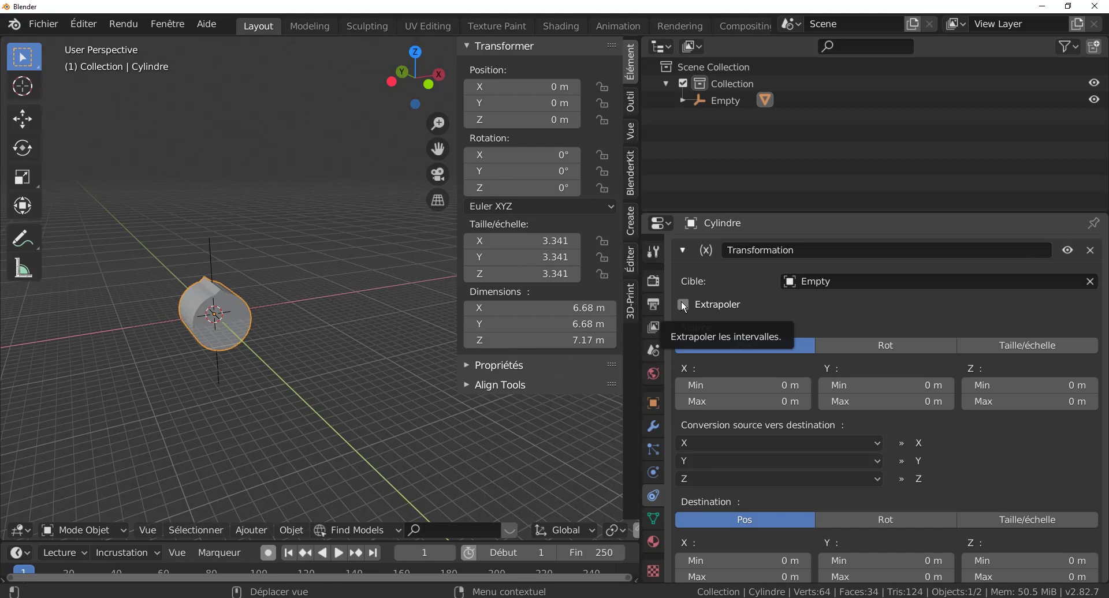
click(684, 306)
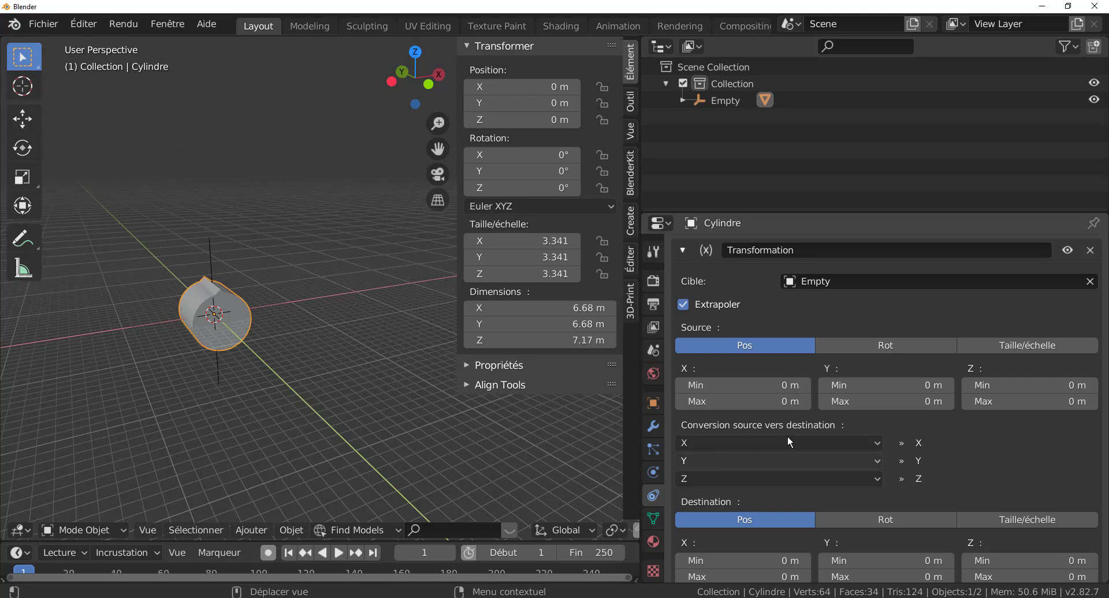
- Set the constraint's source position X maximum to 20.9752 m and slightly narrow the viewport's transform sidebar
scroll(788, 436, down, 2)
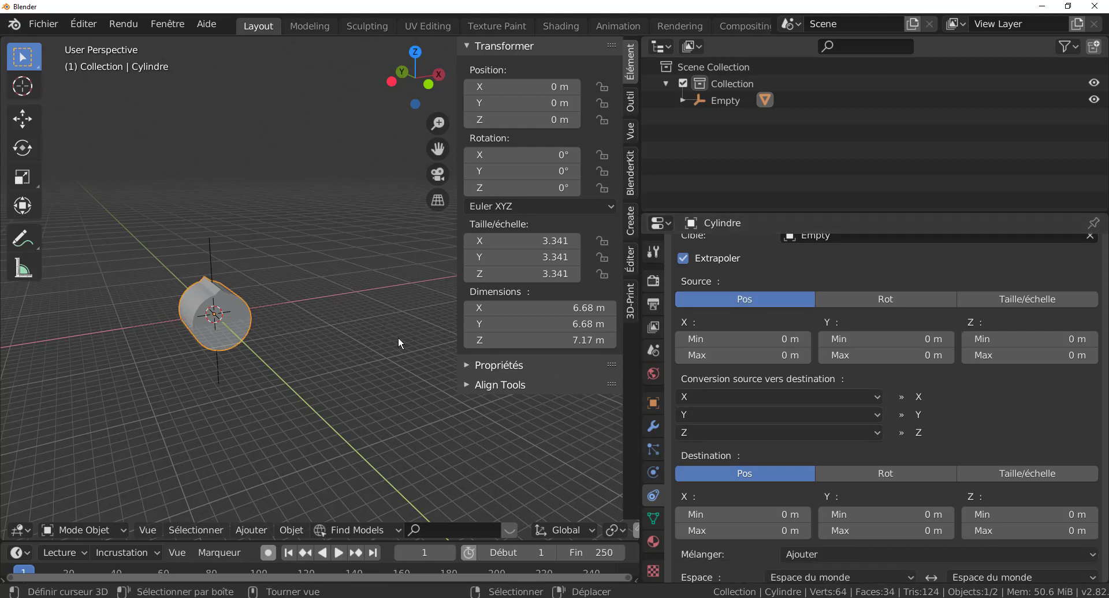
click(777, 357)
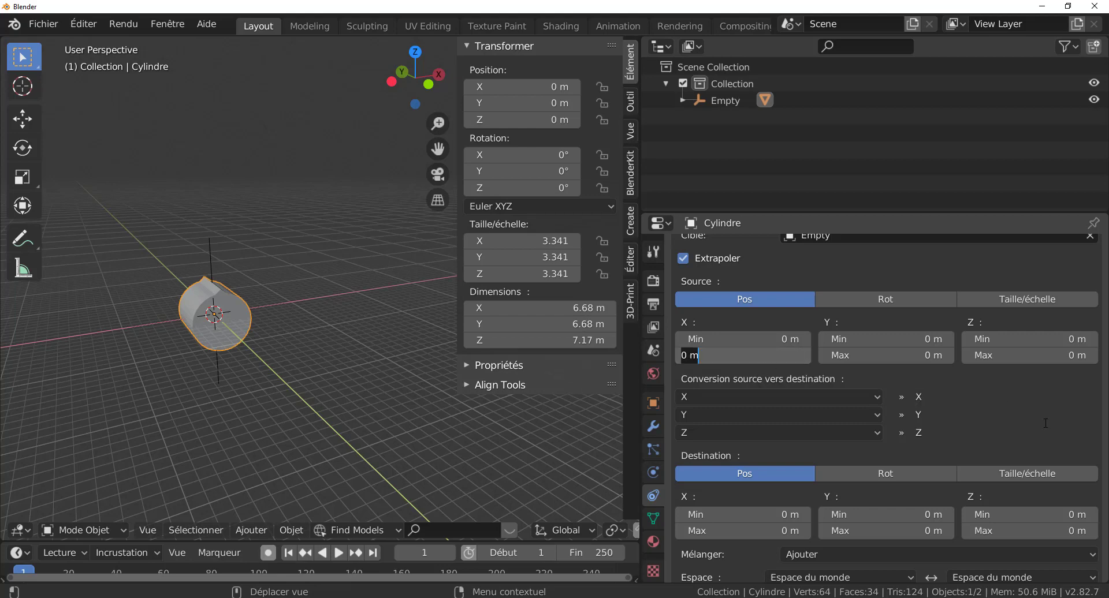
text(20.9752)
key(Return)
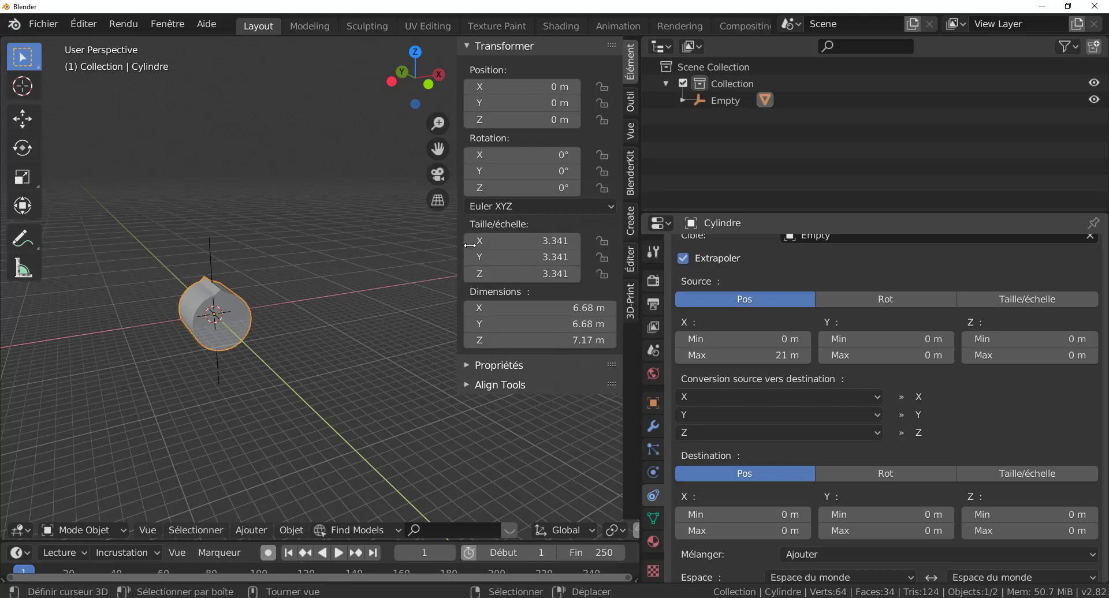
mouse_move(457, 244)
mouse_down()
mouse_move(630, 254)
mouse_move(464, 254)
mouse_up()
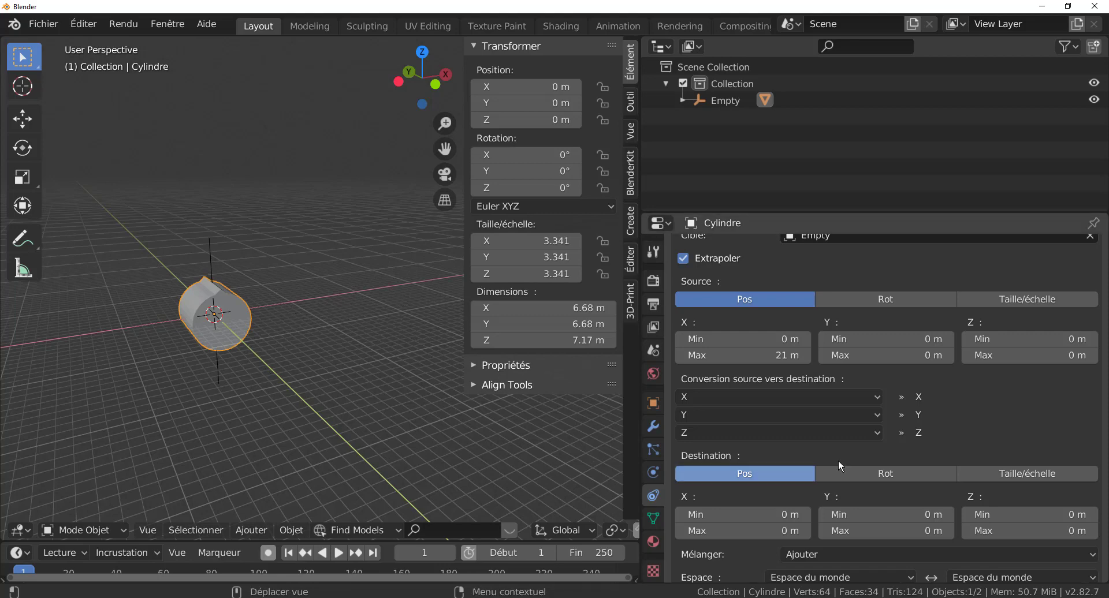
- Map the source X axis to the destination Y axis in the Transformation constraint
click(809, 410)
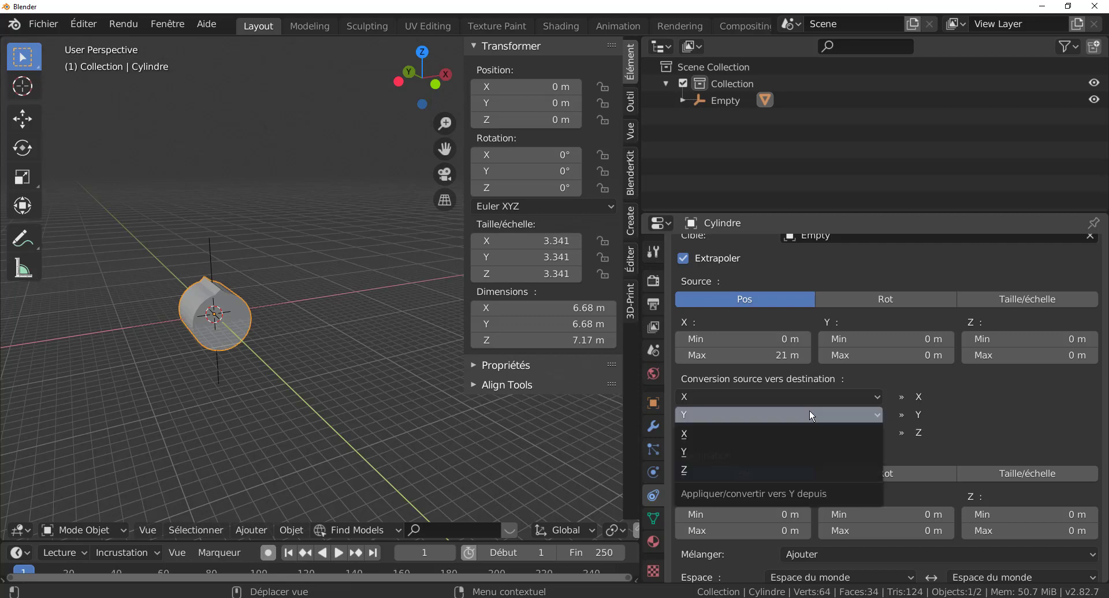
click(740, 434)
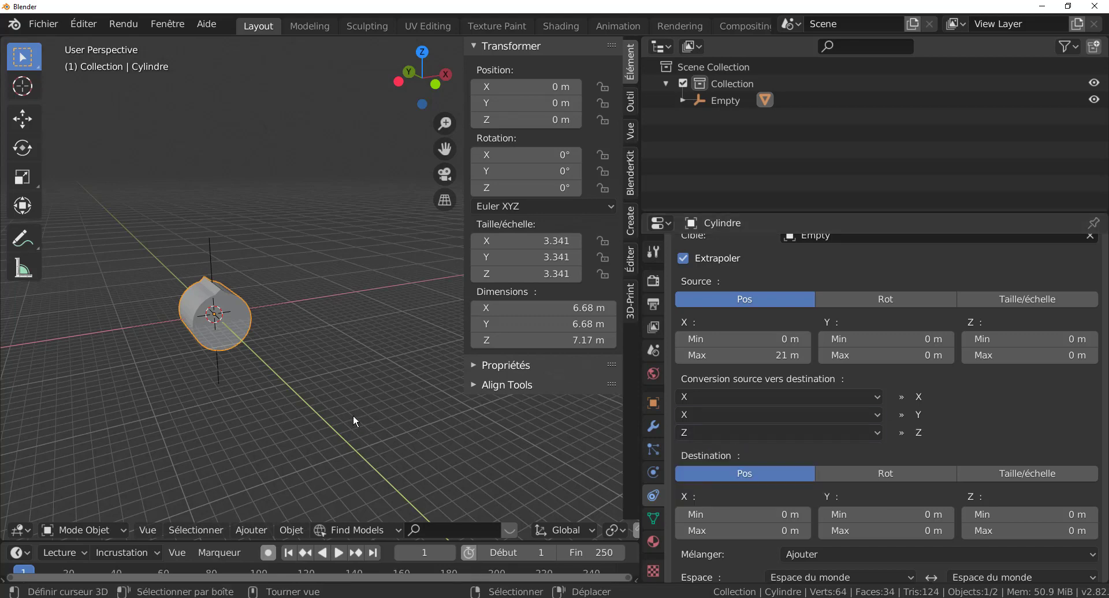
scroll(355, 416, down, 2)
scroll(355, 416, up, 1)
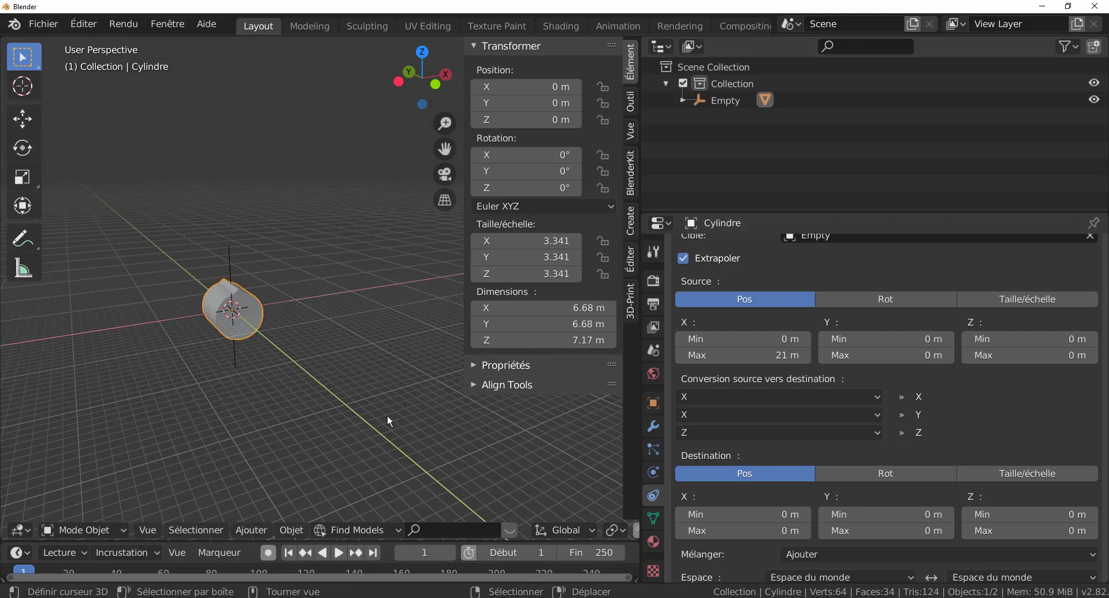
scroll(996, 420, down, 1)
scroll(996, 420, up, 1)
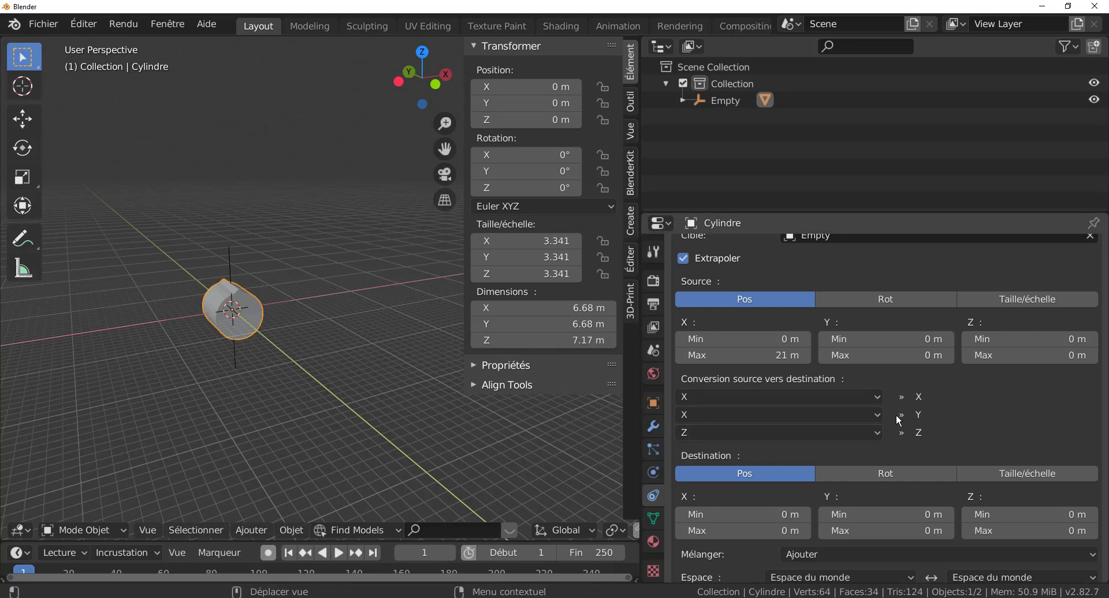
- Switch the constraint's destination to rotation and set its Y maximum to 360°
scroll(1043, 433, down, 2)
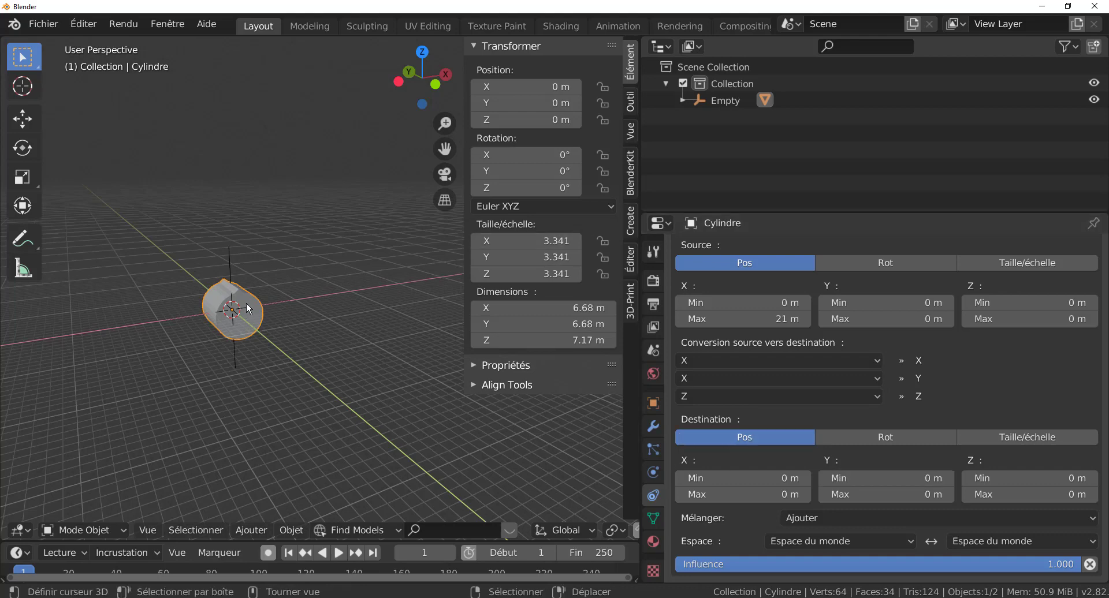
click(906, 439)
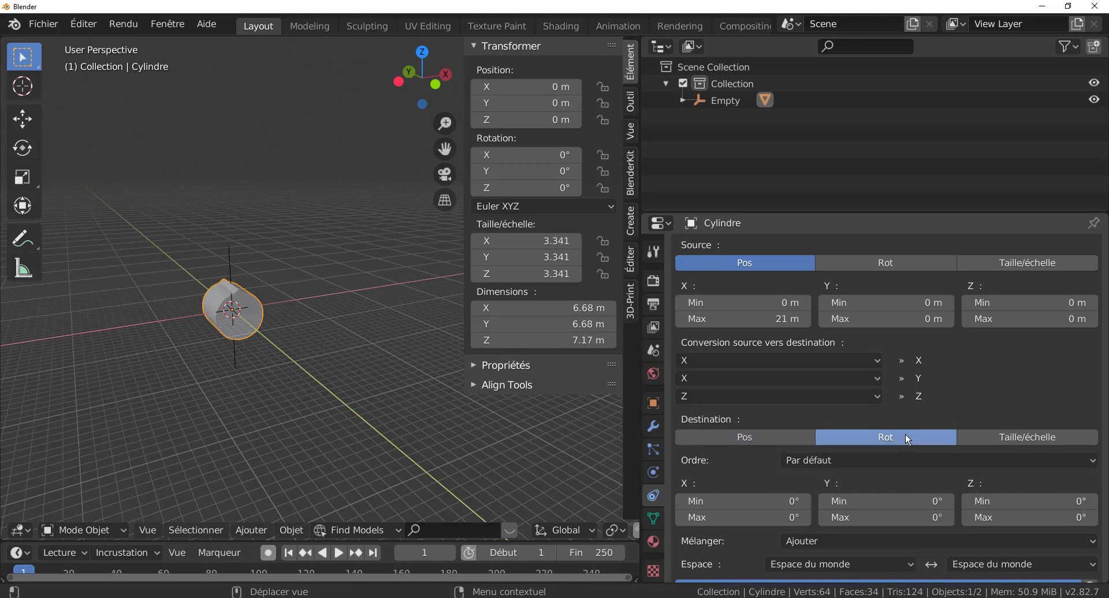
scroll(959, 398, down, 1)
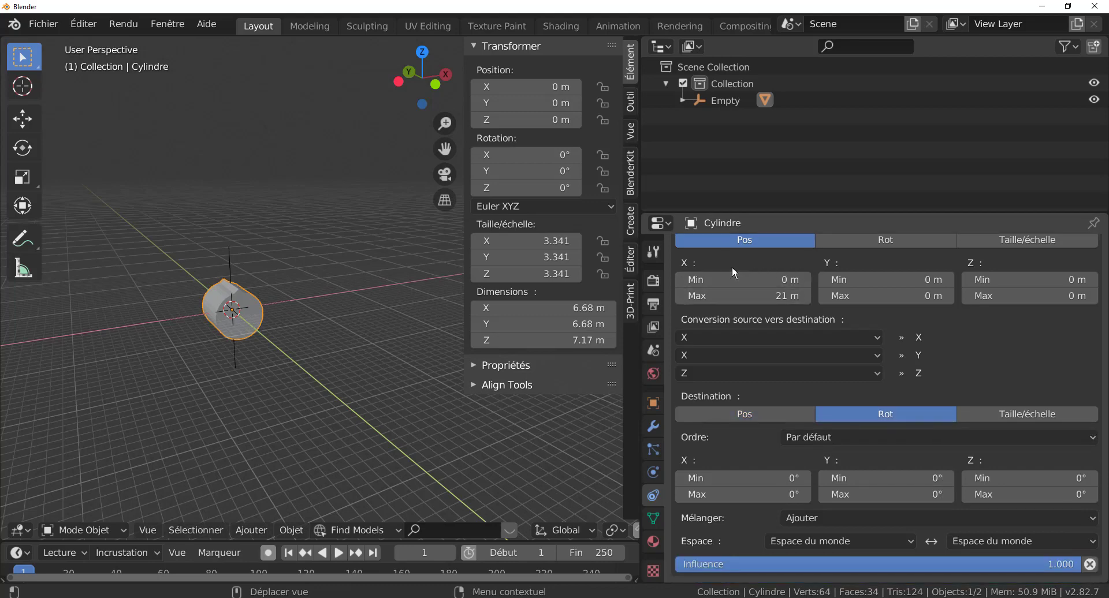
click(918, 494)
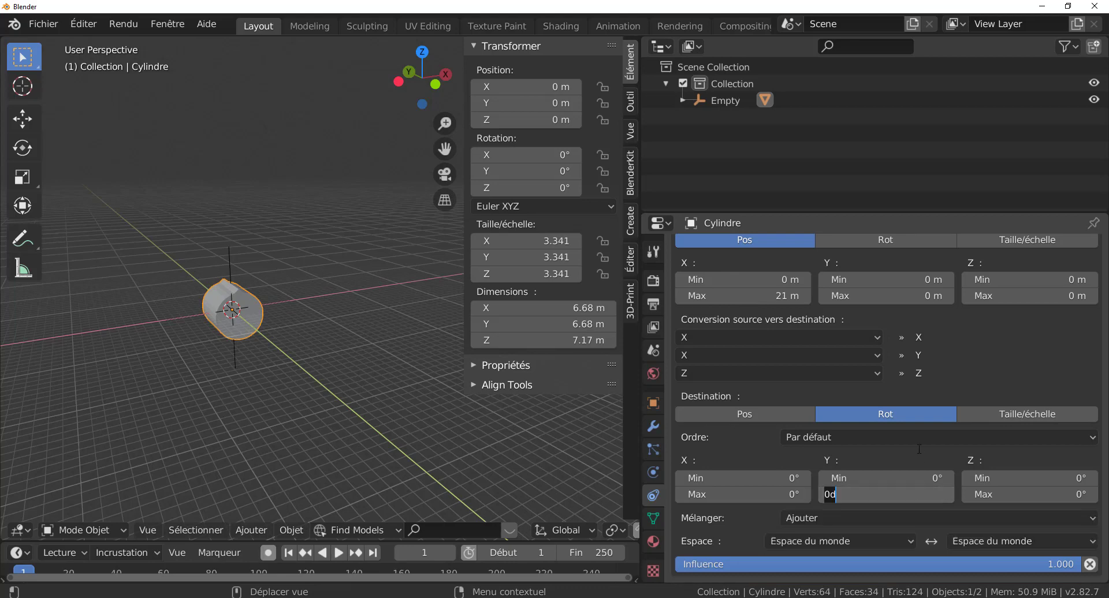
text(360)
key(Return)
scroll(987, 373, up, 4)
scroll(986, 375, up, 2)
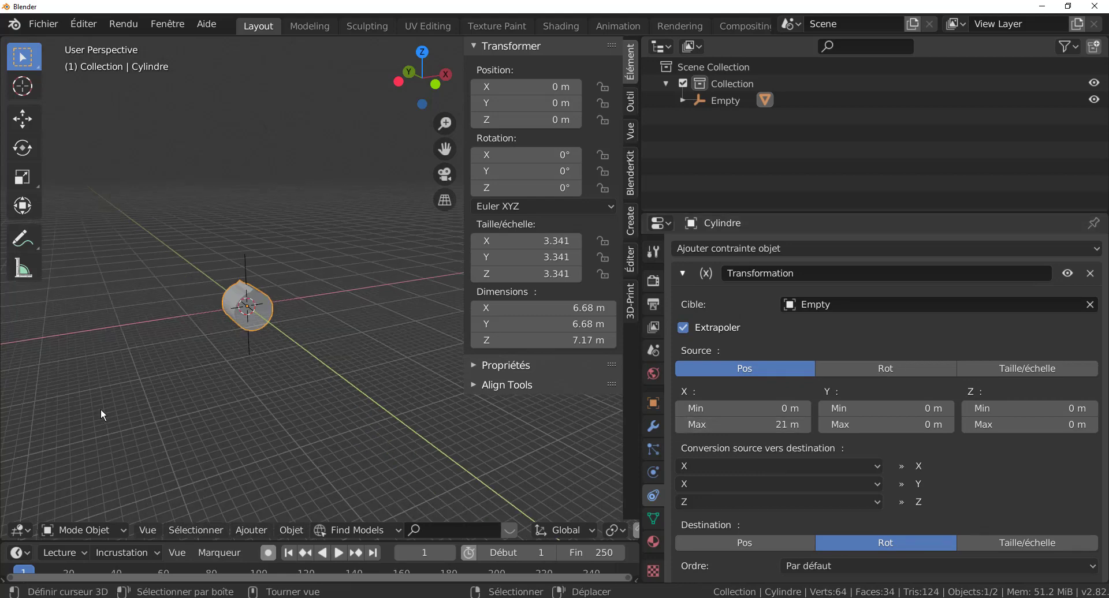
- Select the empty and test the cylinder's rolling with a trial move along the X axis, cancelling the move
right_click(226, 359)
scroll(232, 369, down, 2)
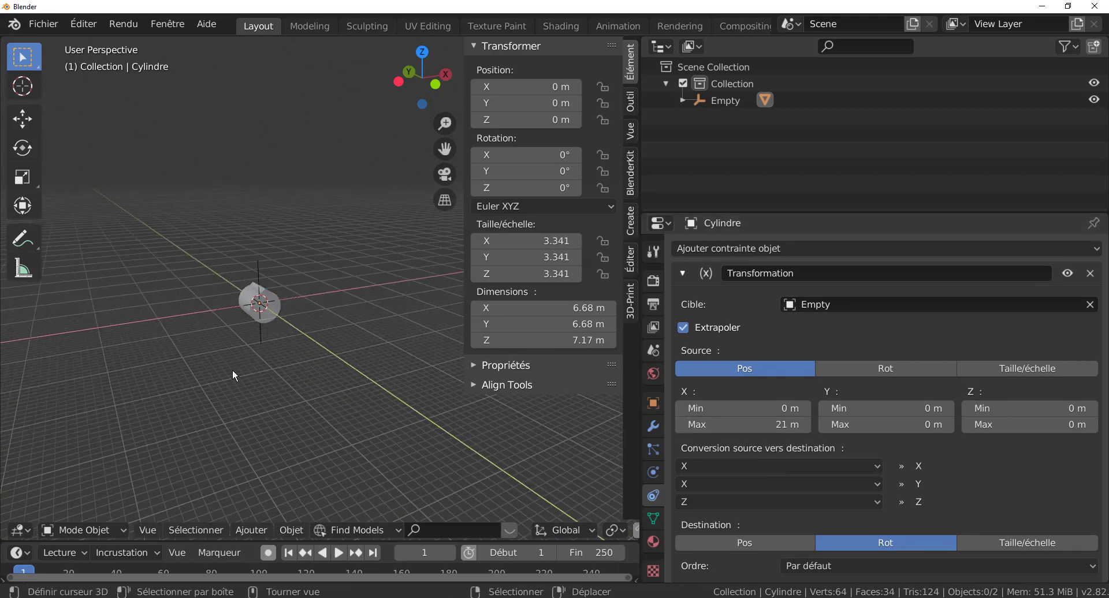
right_click(263, 341)
mouse_move(269, 376)
middle_down()
mouse_move(255, 386)
mouse_move(297, 376)
mouse_move(177, 419)
mouse_move(262, 376)
middle_up()
key(g)
key(x)
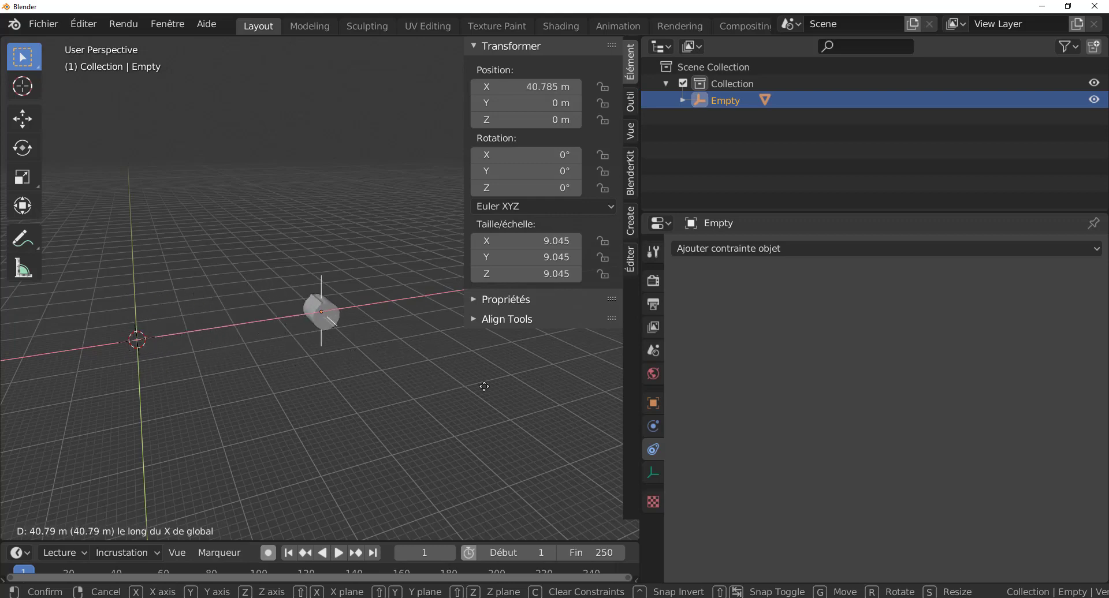
key(Escape)
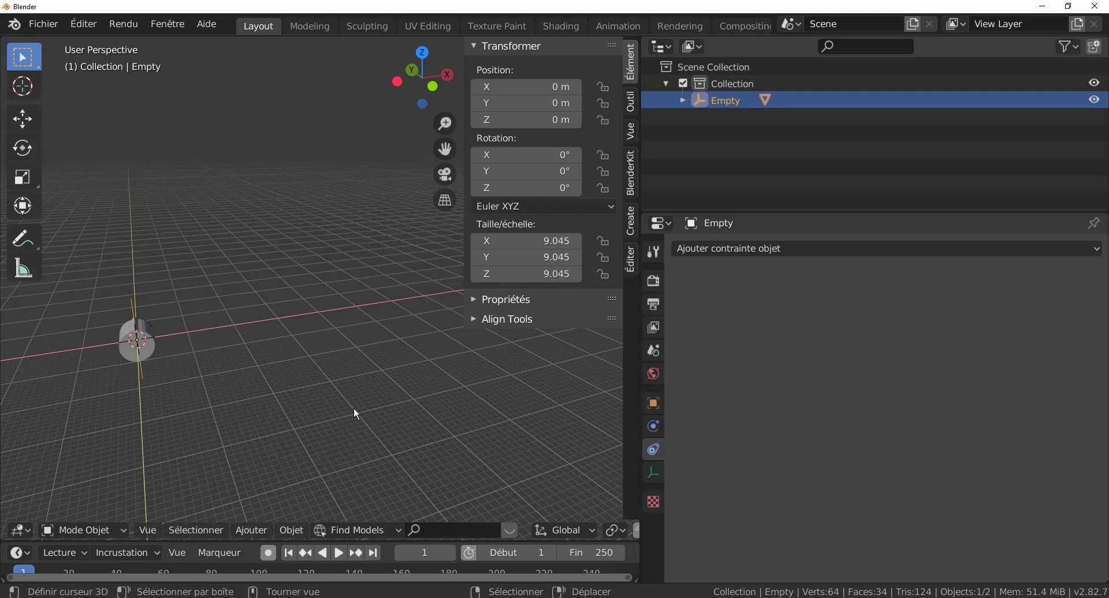
- Show the scene in front orthographic view and widen the 3D viewport around the cylinder
key(KP_1)
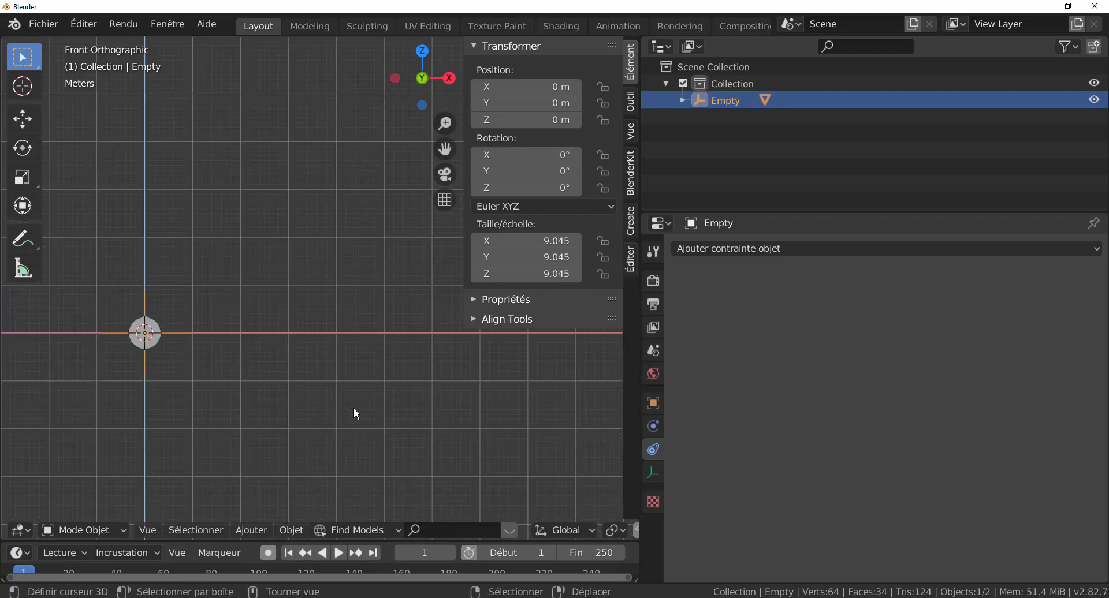
scroll(370, 396, up, 1)
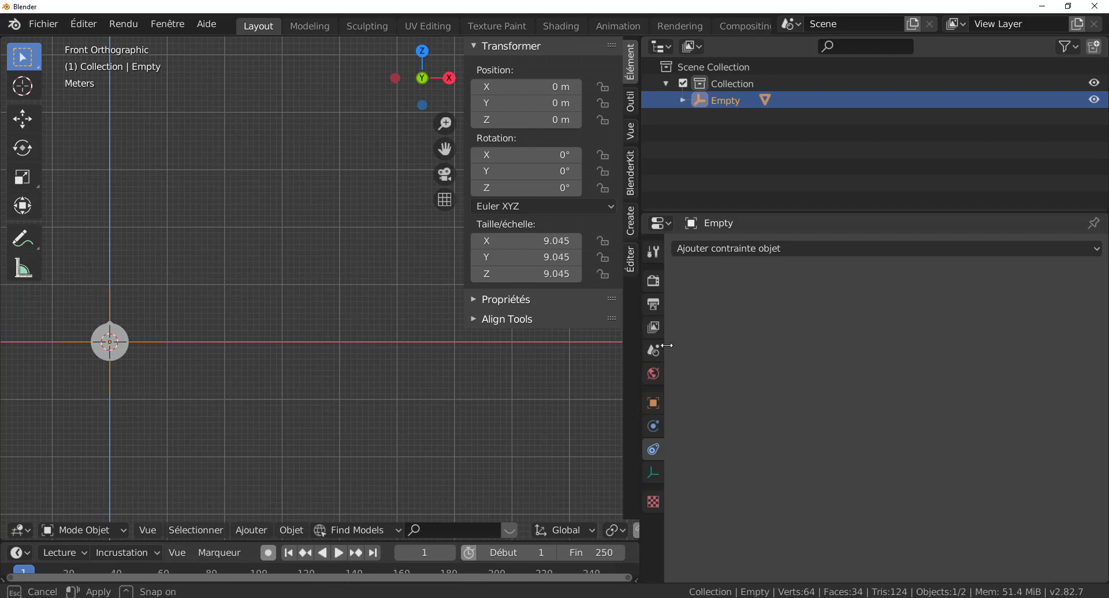
drag(639, 345, 820, 345)
shift+middle_drag(335, 376, 547, 343)
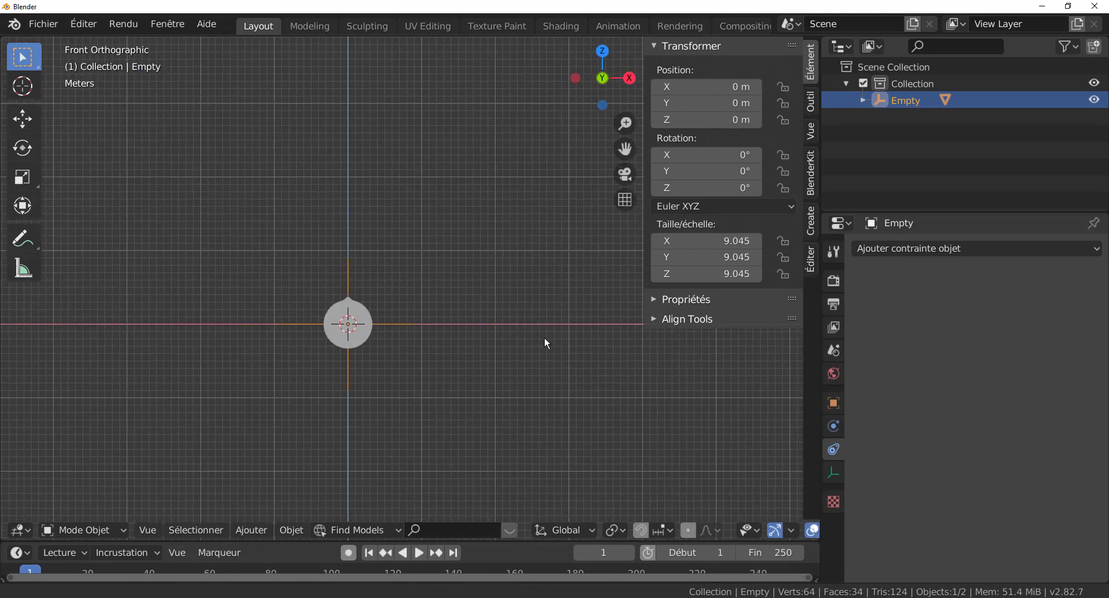
- Set the empty's X location to 20.9752 m
click(720, 87)
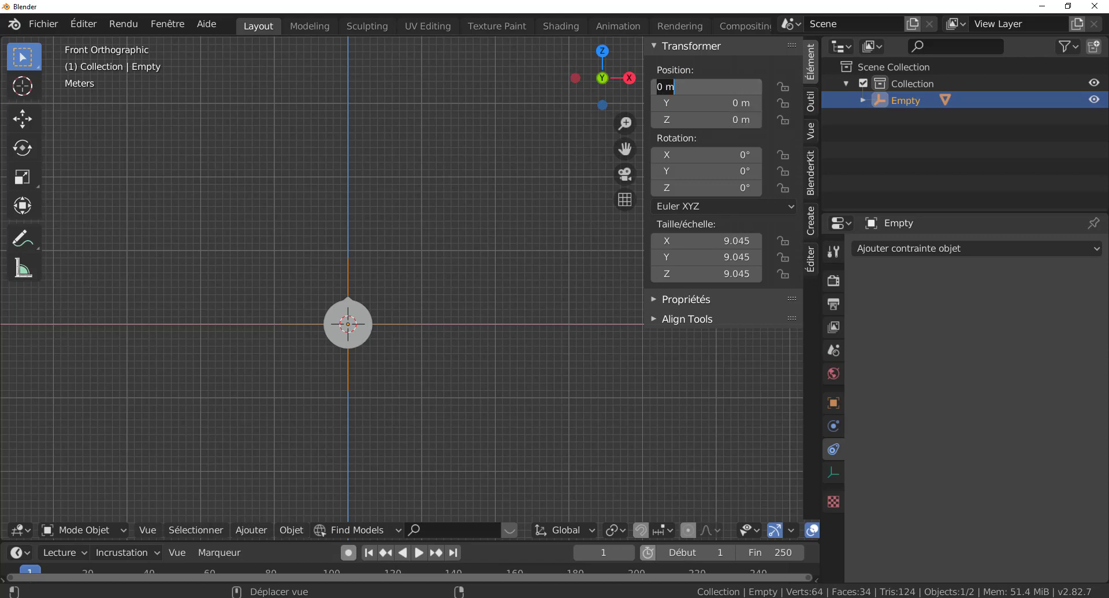
text(20.9752)
key(Return)
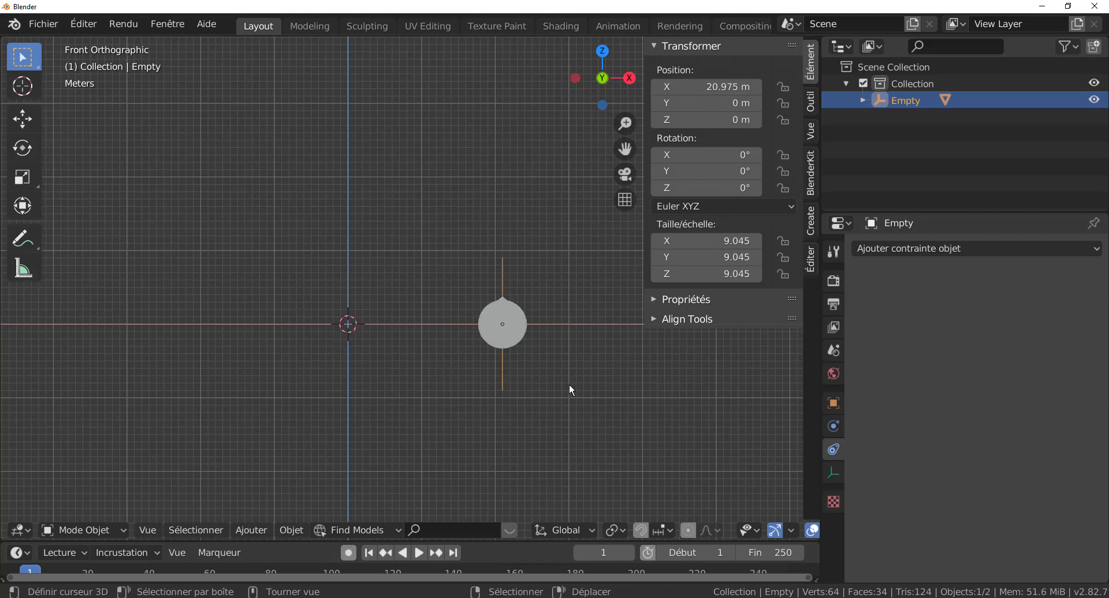
- Examine up close whether the cylinder's pointed tip lines up with the empty's vertical axis
shift+middle_drag(608, 399, 451, 387)
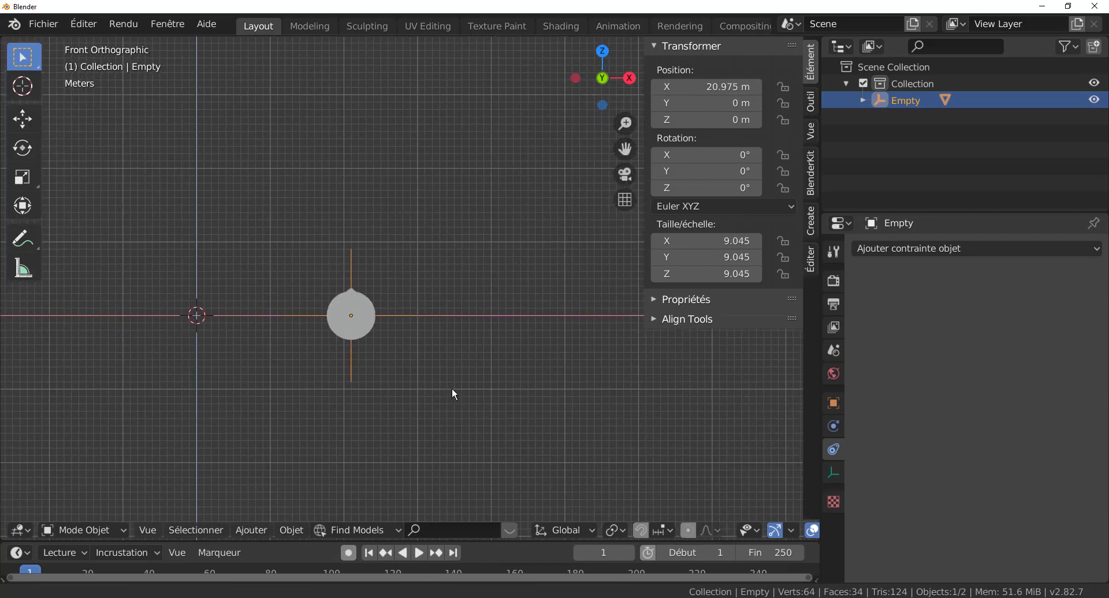
scroll(356, 336, up, 2)
scroll(349, 324, up, 4)
scroll(321, 304, up, 2)
shift+middle_drag(321, 304, 570, 258)
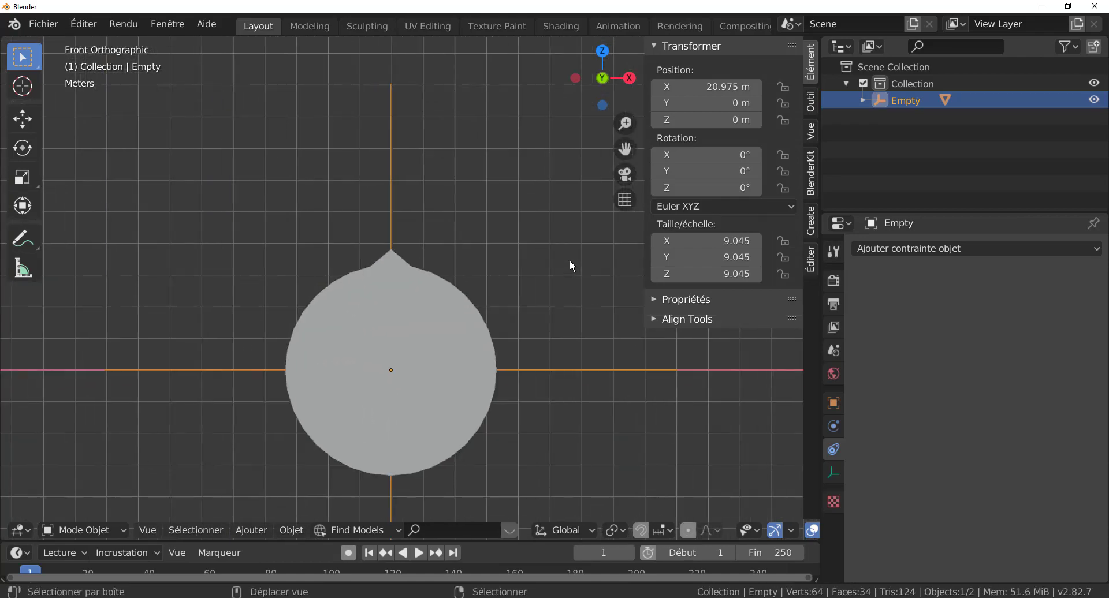
scroll(380, 217, up, 4)
scroll(370, 202, up, 2)
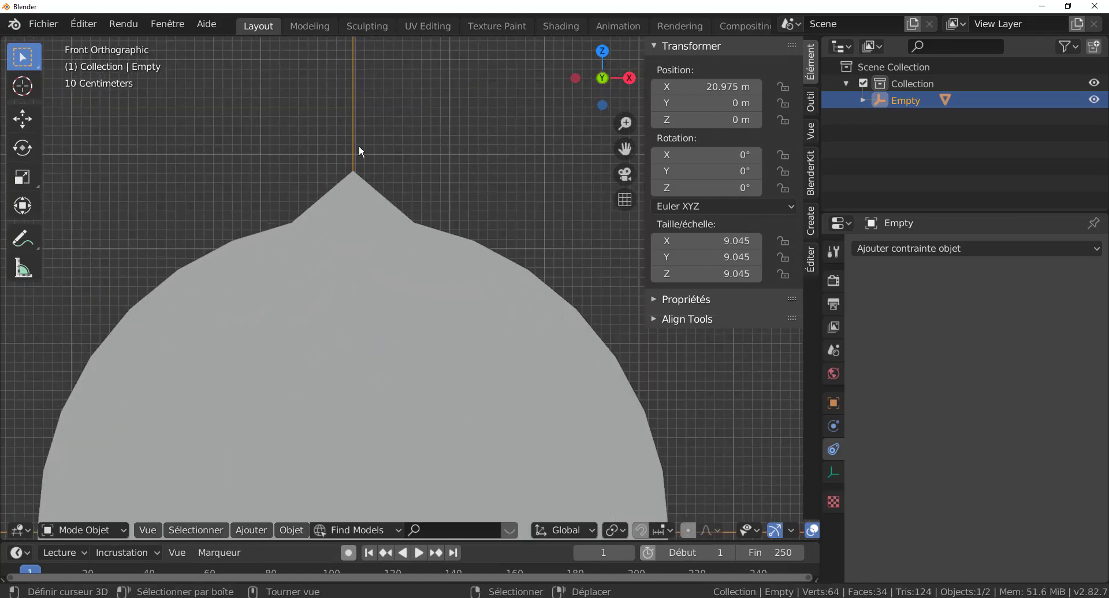
scroll(338, 265, down, 10)
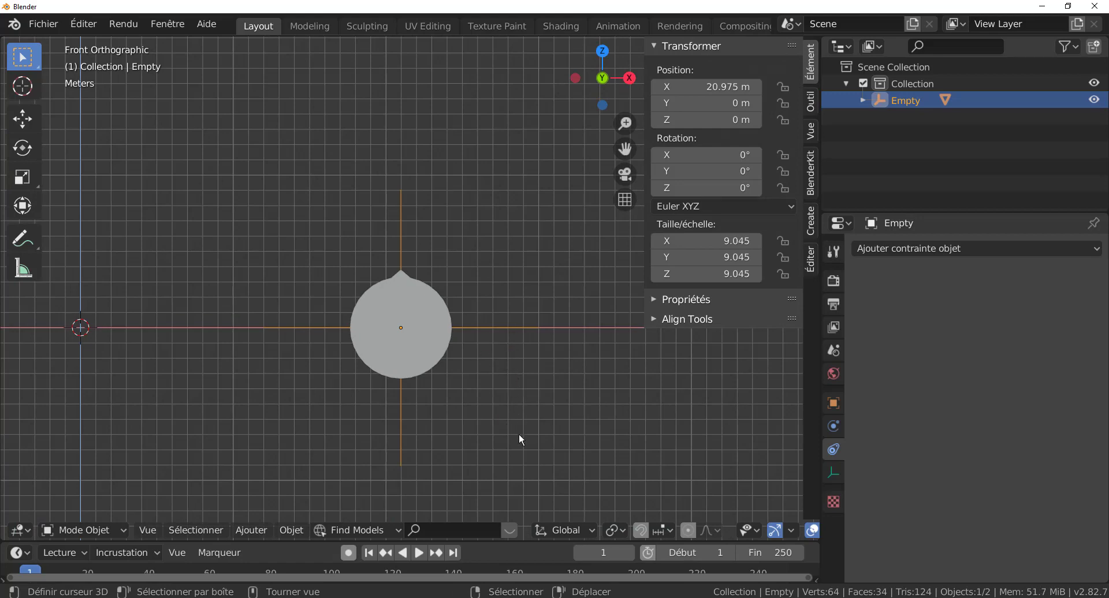
- Move the empty back along X to the origin and set its X location to exactly 0 m
key(g)
key(x)
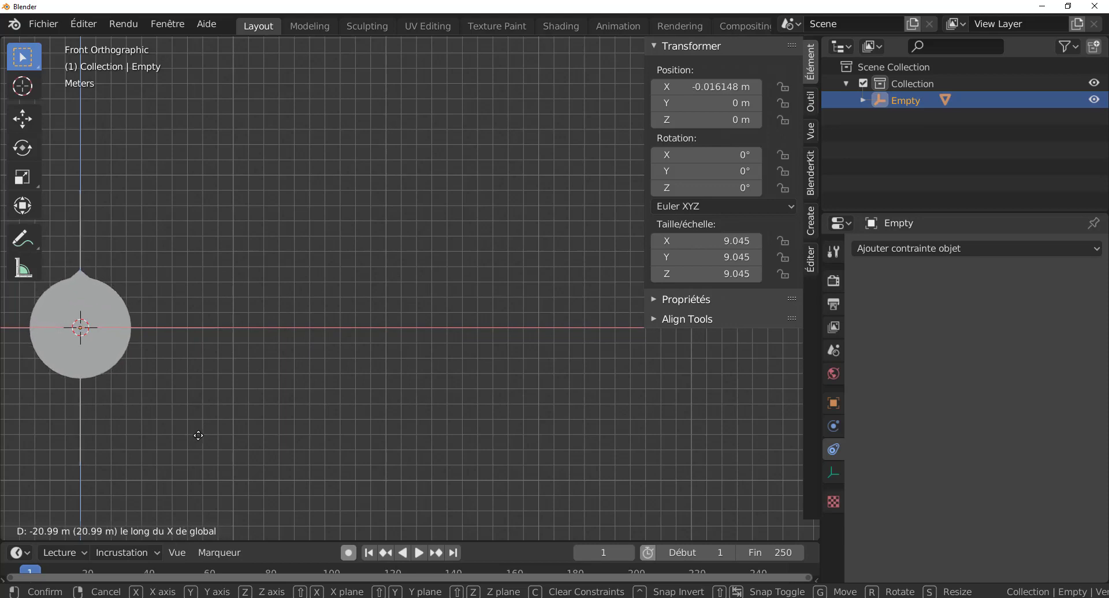
click(198, 436)
click(716, 93)
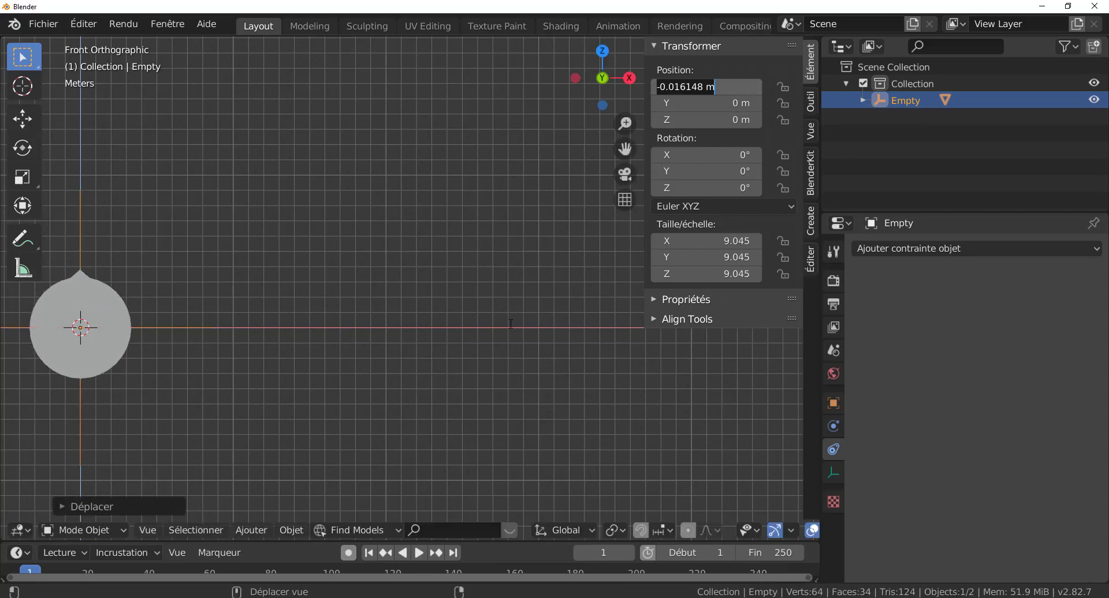
text(0)
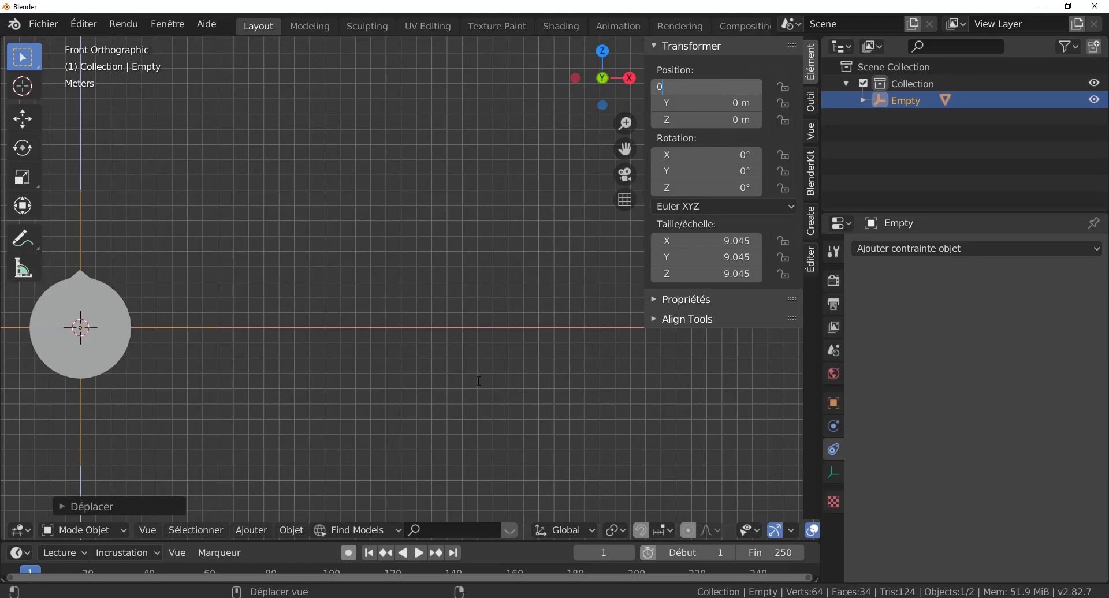
key(Return)
scroll(477, 380, down, 3)
shift+middle_drag(401, 372, 317, 375)
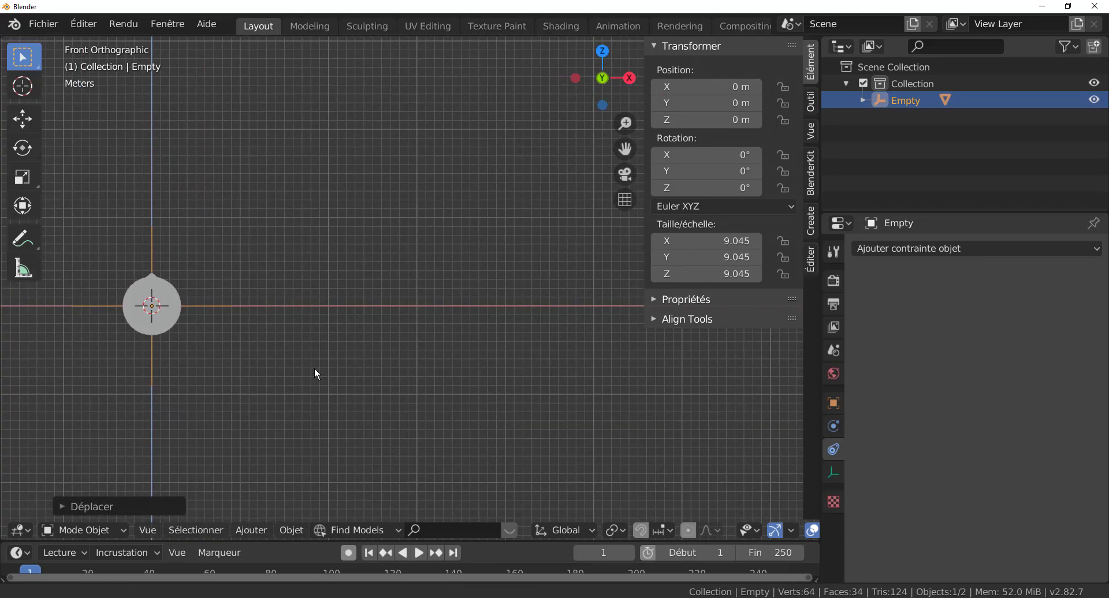
- Review the cylinder's Transformation constraint settings, reselect the empty and hide the transform sidebar
scroll(312, 374, down, 2)
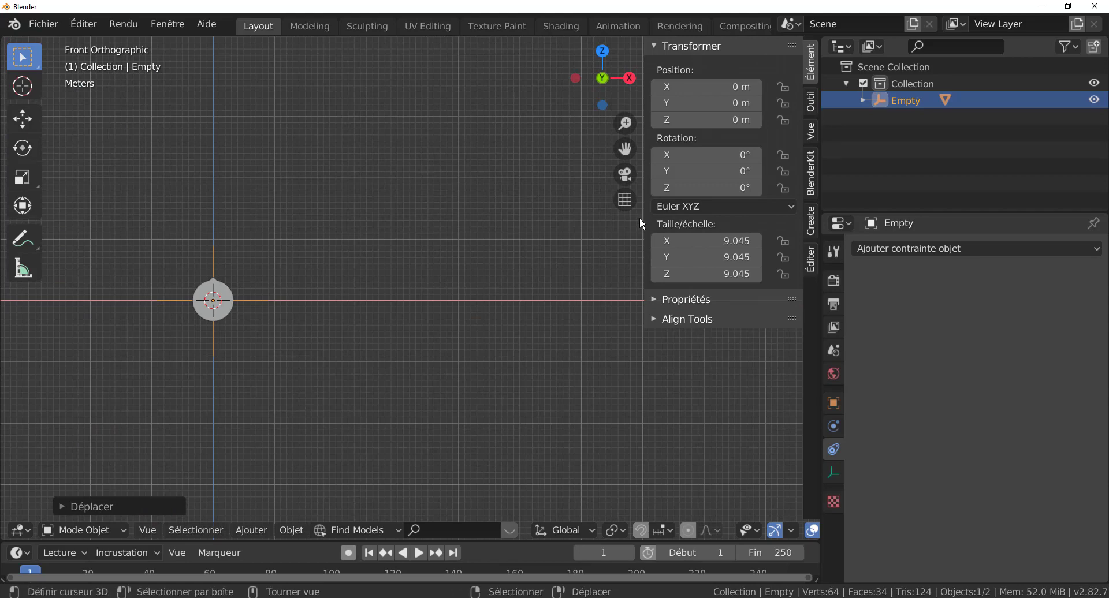
click(220, 316)
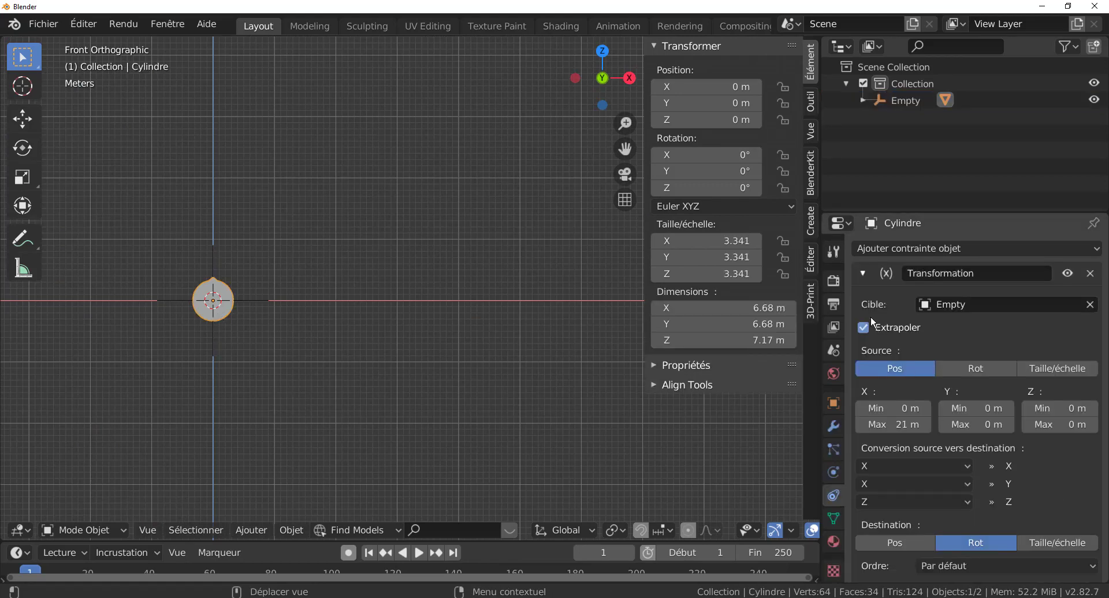
click(218, 266)
key(n)
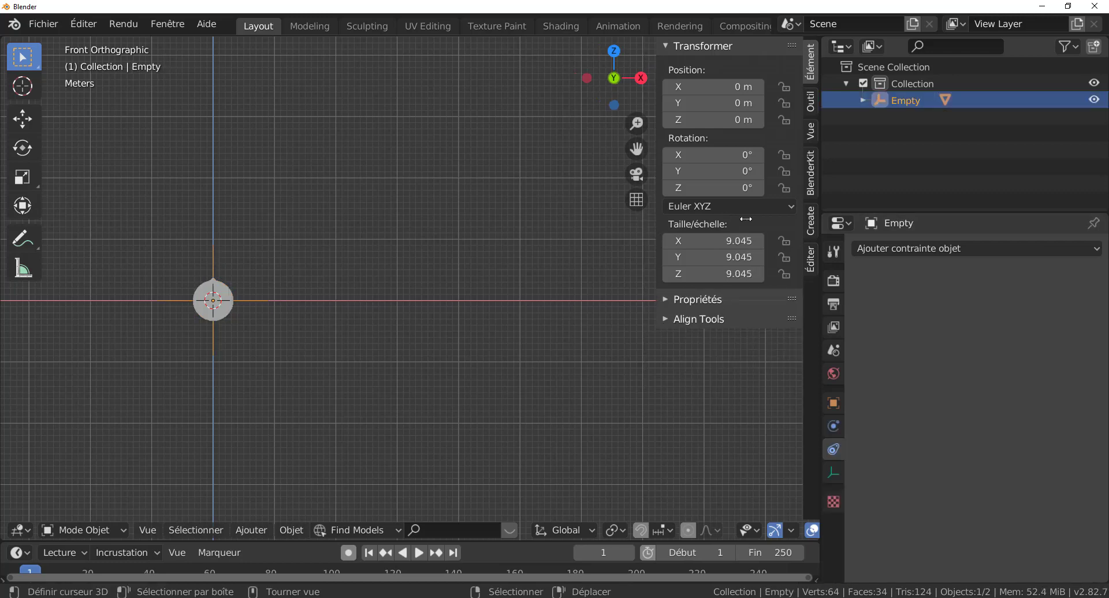
- Test the cylinder's roll in top orthographic view by moving the empty along X, and cancel the move
middle_drag(487, 322, 327, 441)
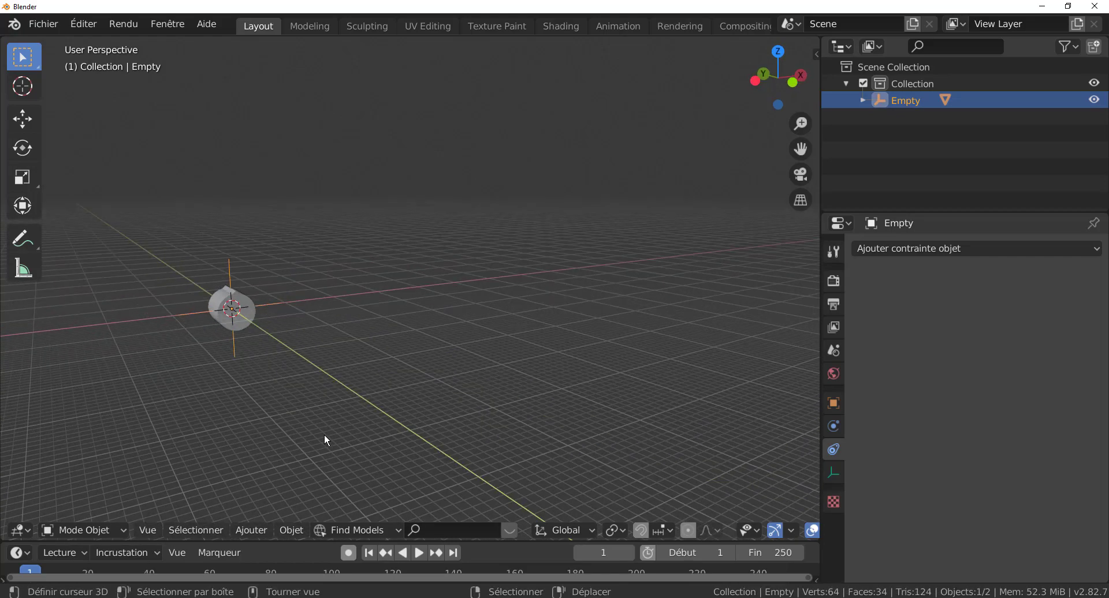
key(KP_7)
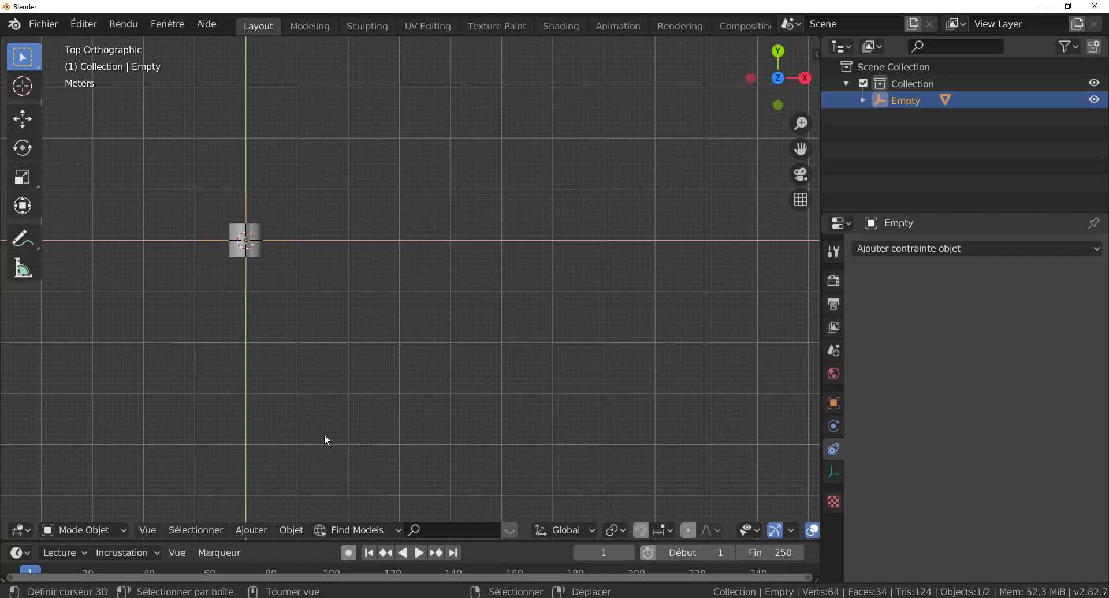
shift+middle_drag(405, 267, 375, 273)
scroll(345, 322, down, 1)
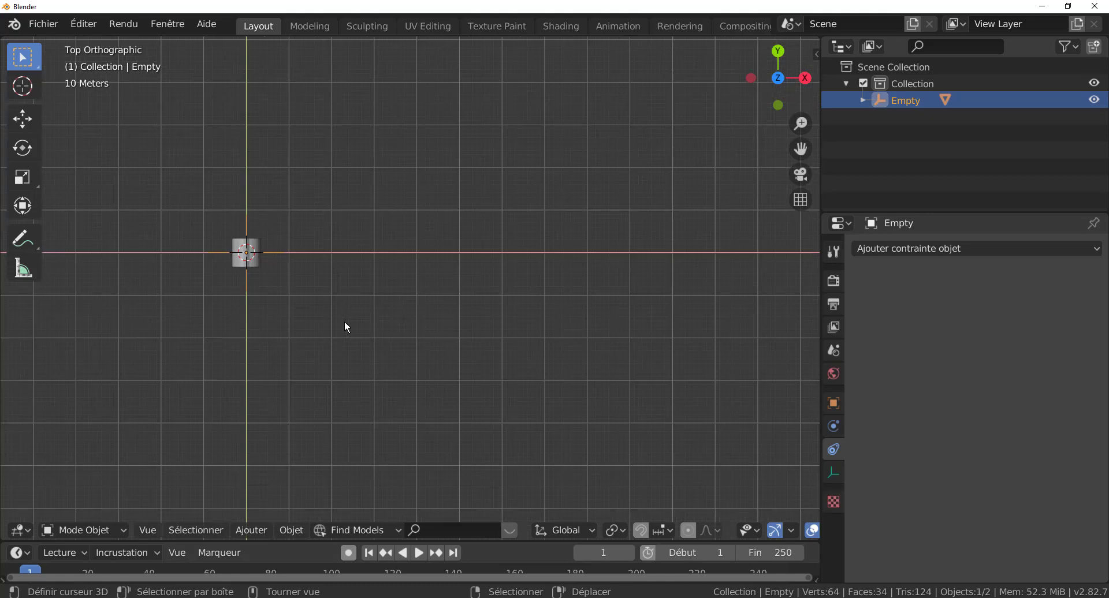
key(g)
key(x)
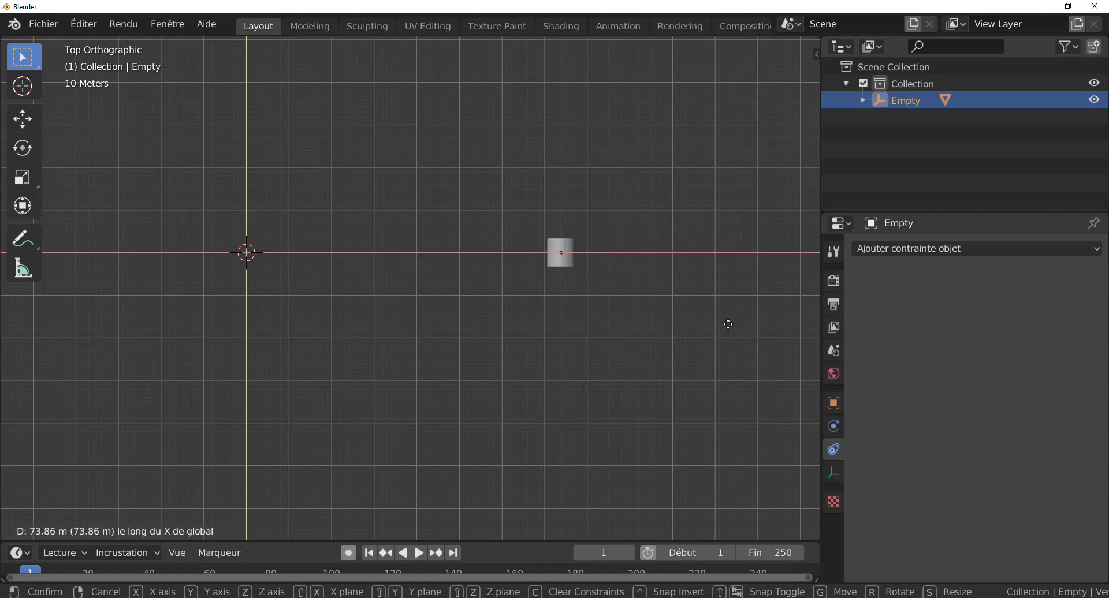
right_click(653, 347)
- Test the roll in perspective by moving the empty freely and along X, cancelling both moves
middle_drag(653, 347, 489, 345)
middle_drag(355, 355, 293, 299)
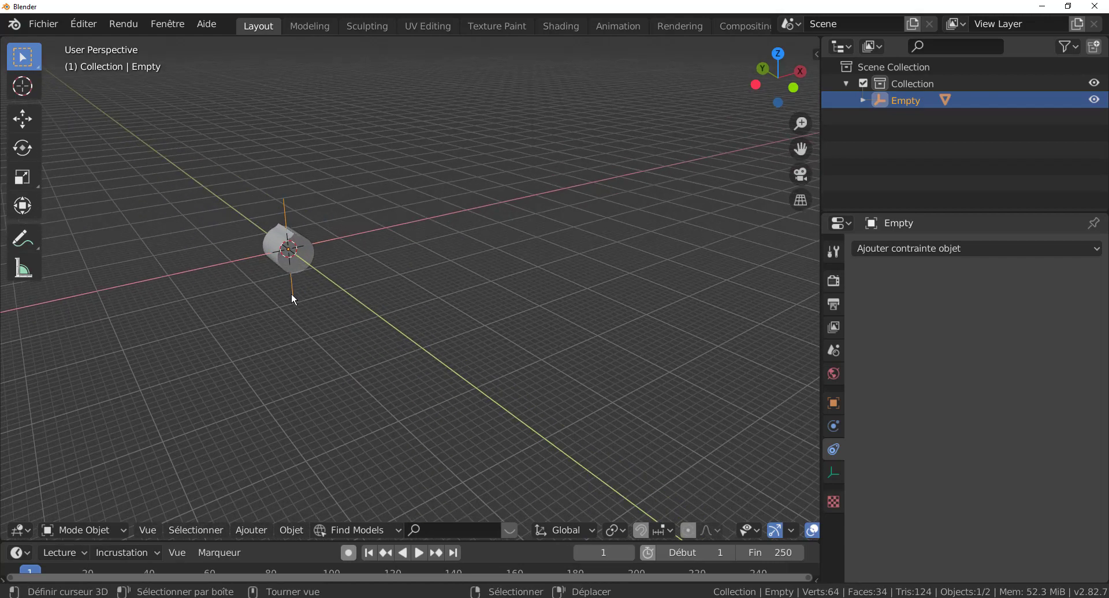
key(g)
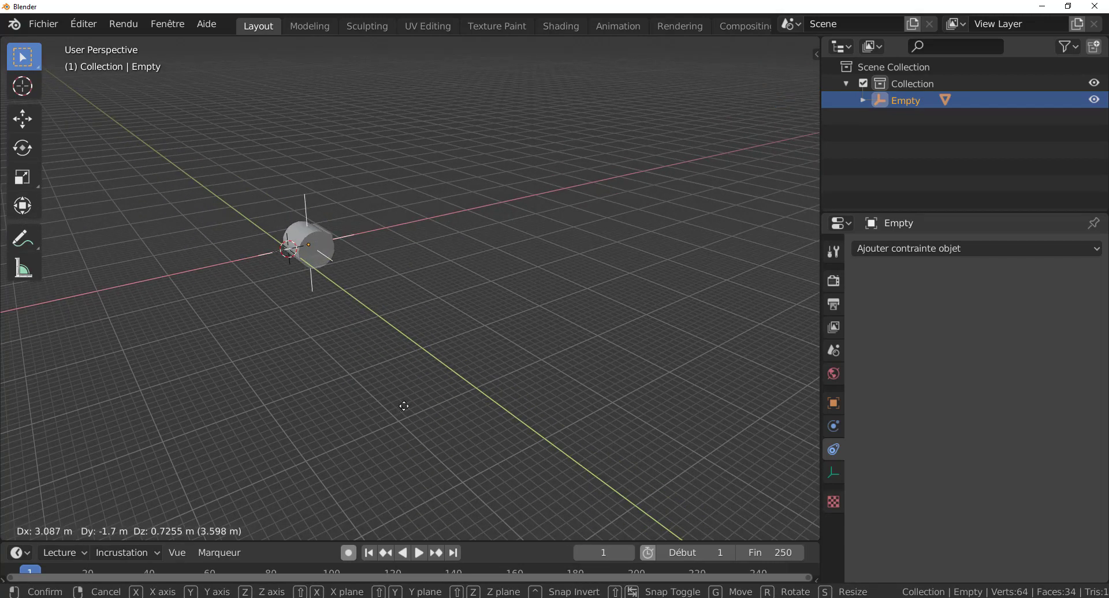
right_click(423, 402)
key(g)
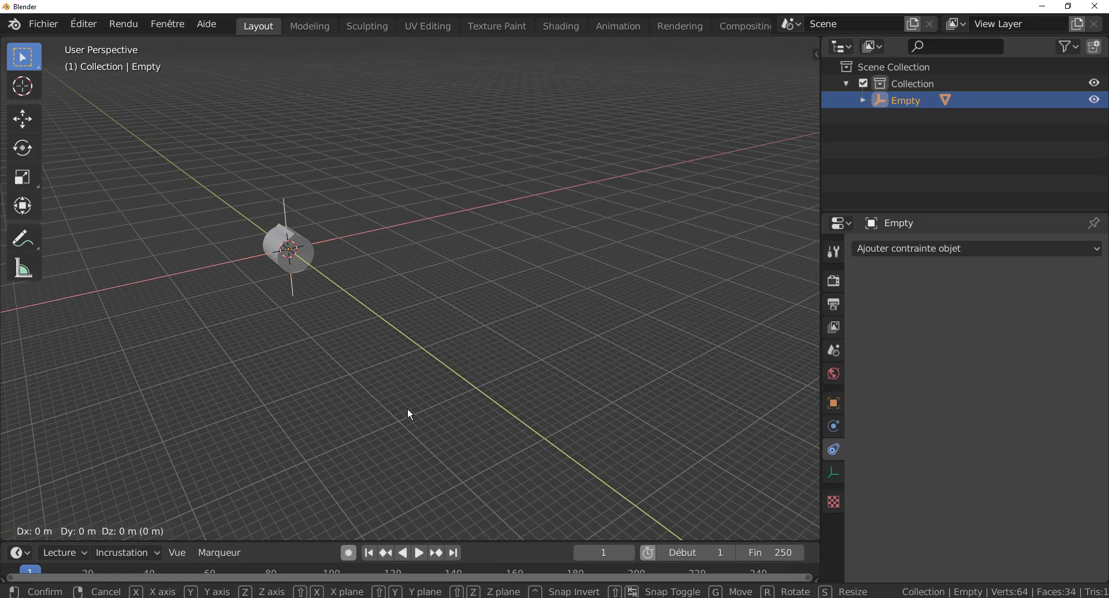
key(x)
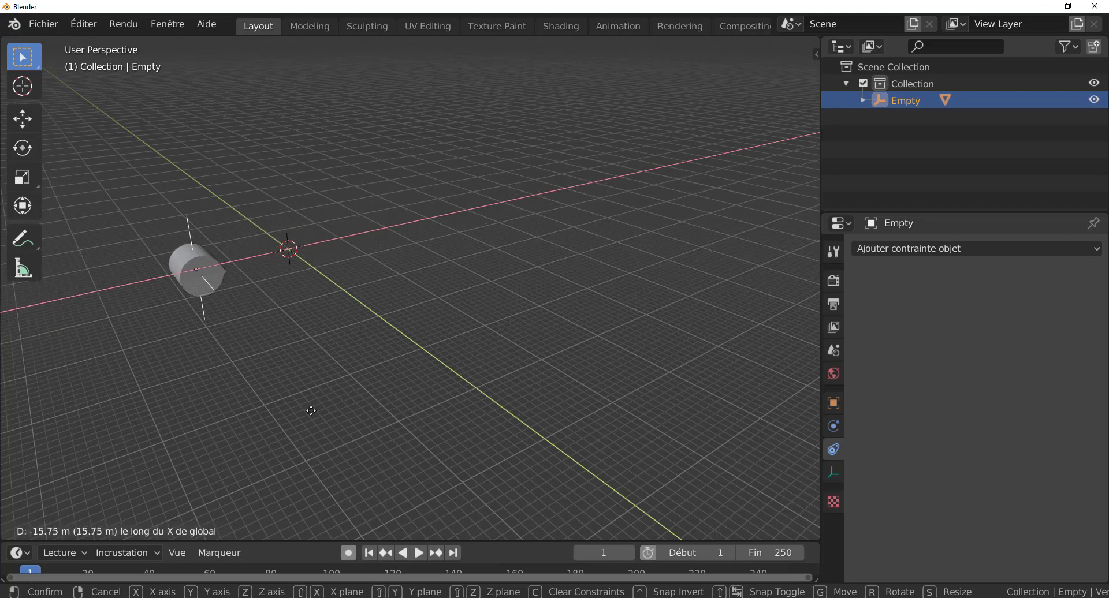
right_click(615, 308)
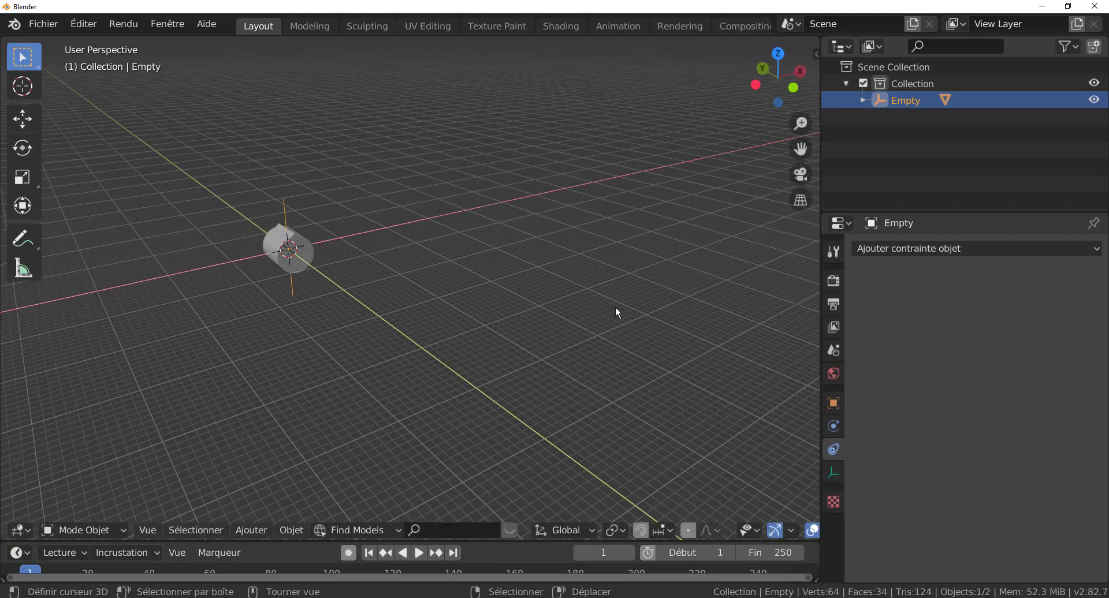
- Enlarge the timeline below the 3D viewport and turn on automatic keyframing
scroll(402, 322, up, 2)
shift+middle_drag(413, 302, 523, 329)
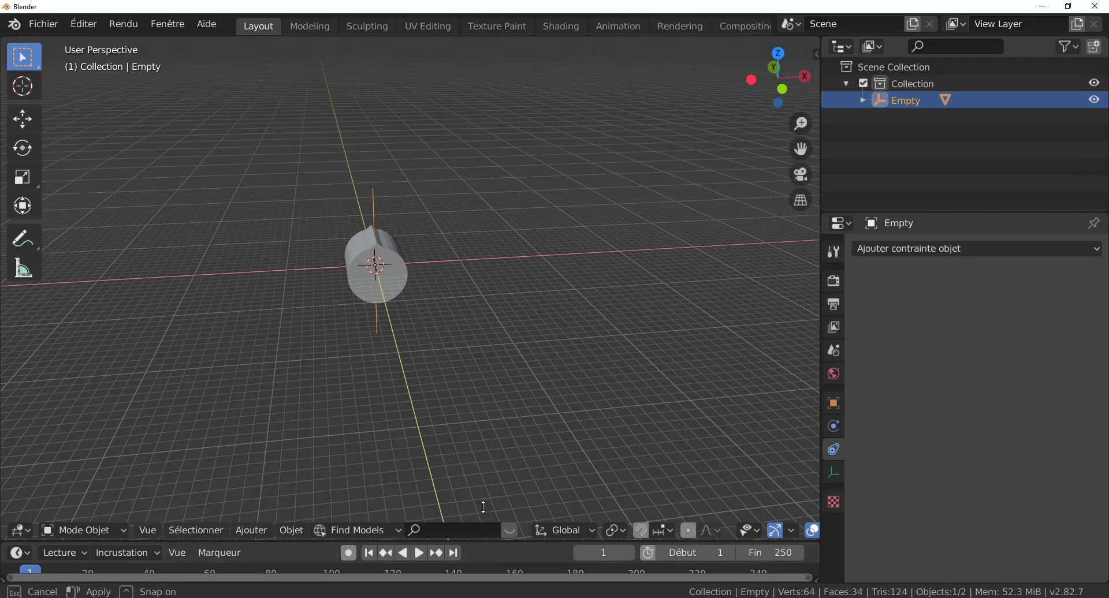
drag(485, 541, 492, 444)
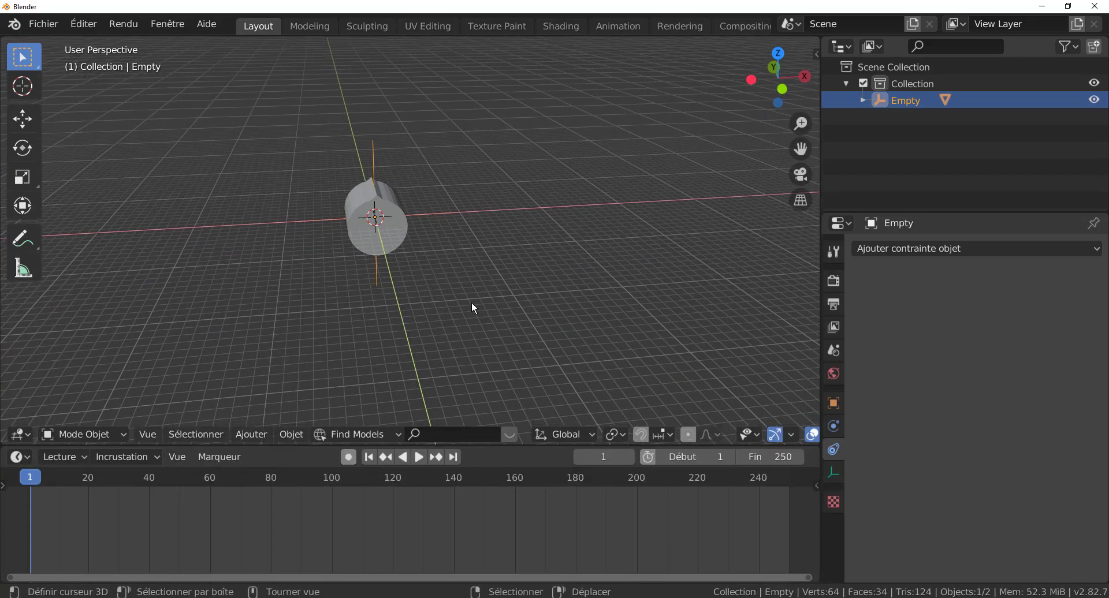
middle_drag(472, 301, 414, 304)
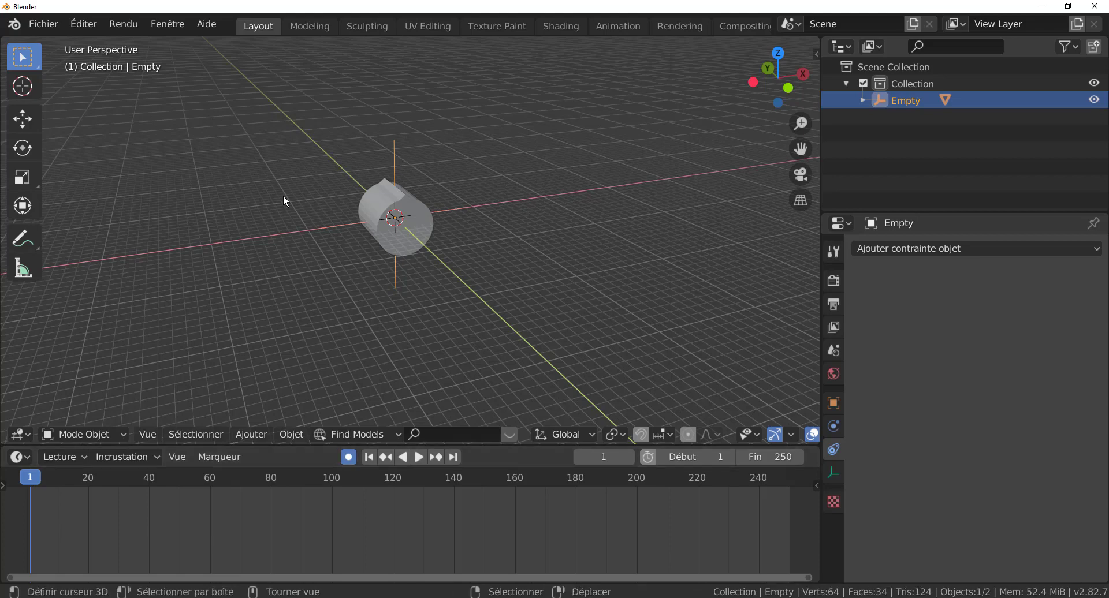
- Key the empty at the origin on frame 1 using the Move tool, and advance the timeline to frame 60
click(18, 124)
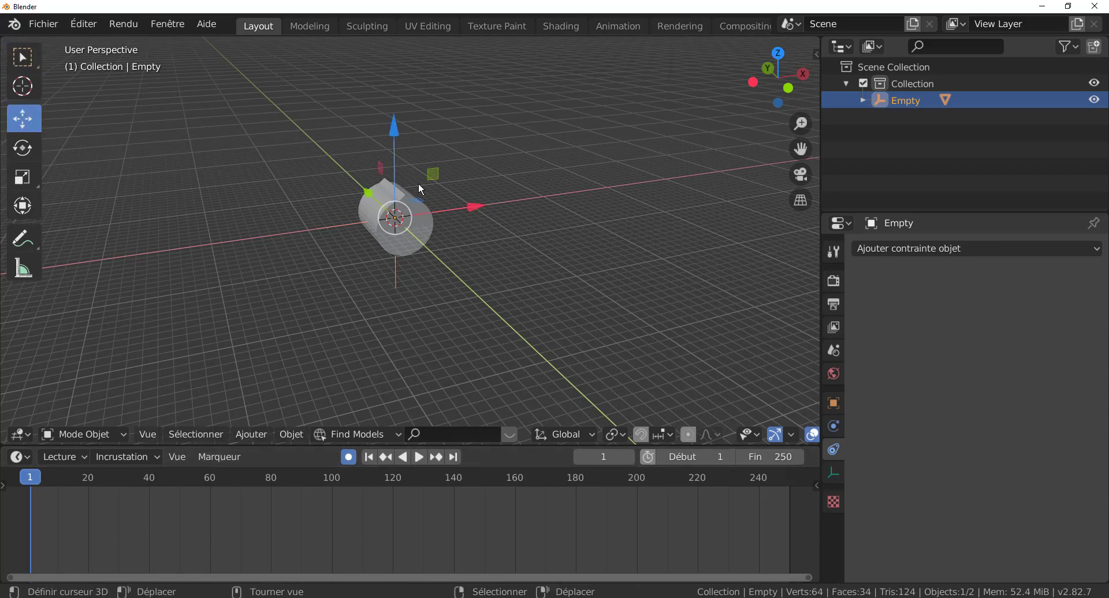
click(395, 128)
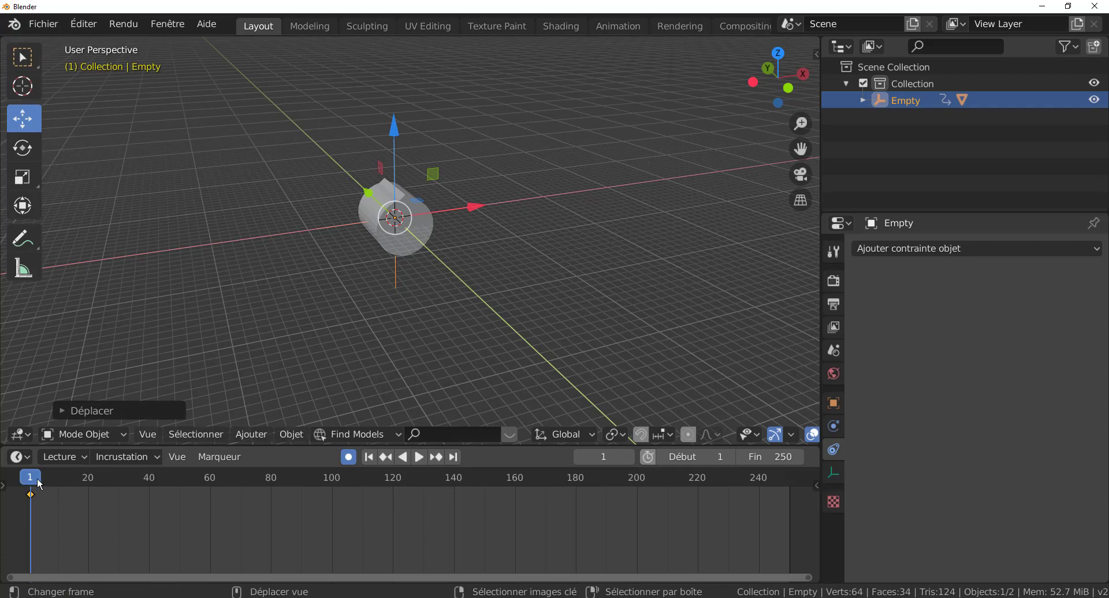
drag(30, 484, 213, 495)
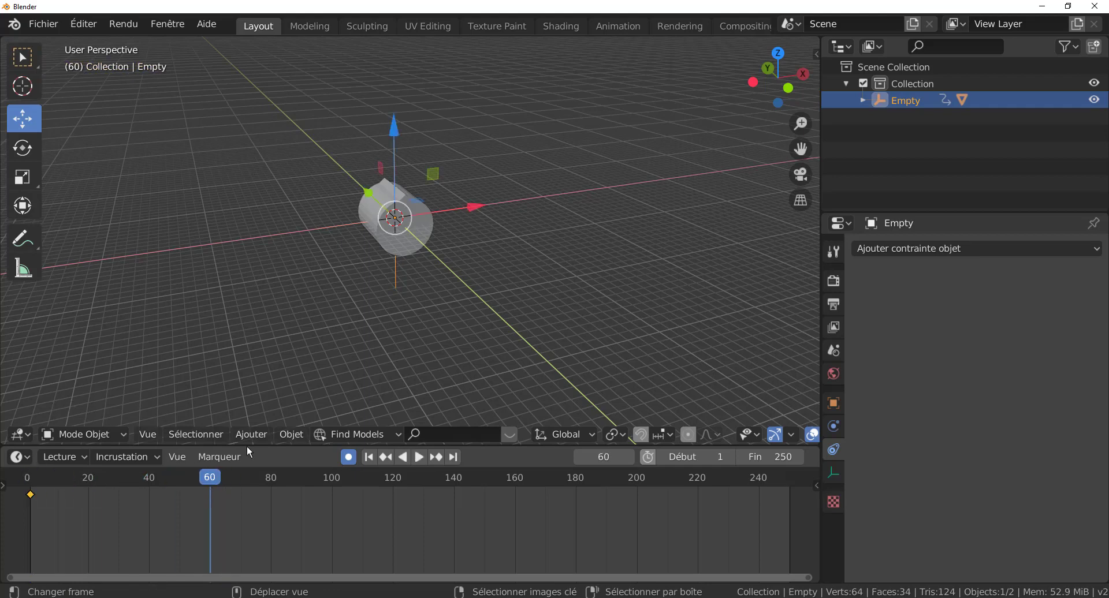
- Move the empty along X on frame 60 and set its X location to 20.9752 m
scroll(365, 350, down, 4)
shift+middle_drag(395, 331, 324, 346)
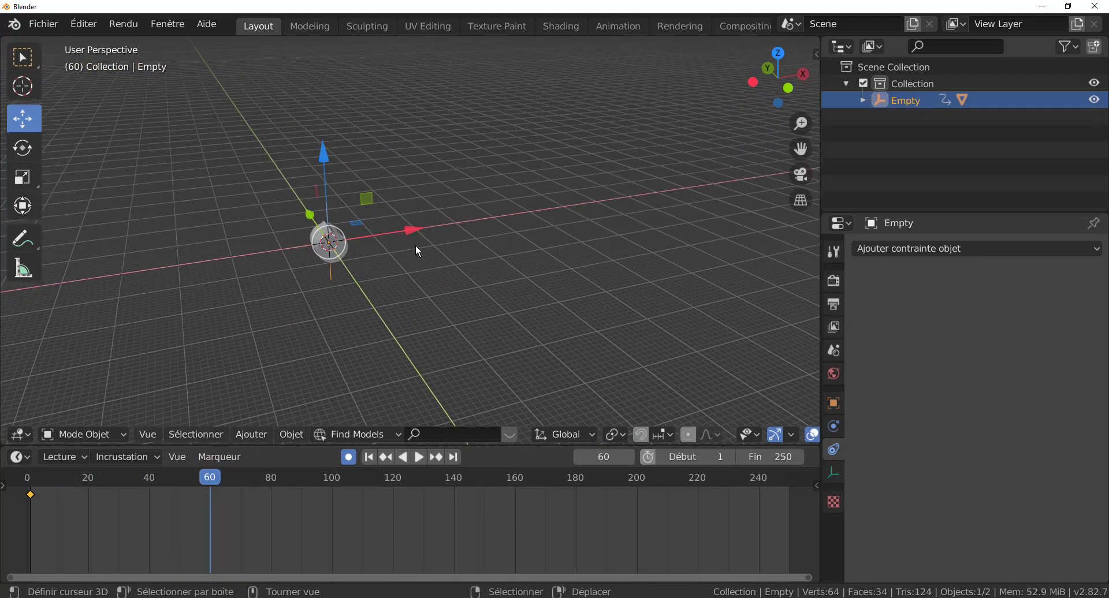
key(g)
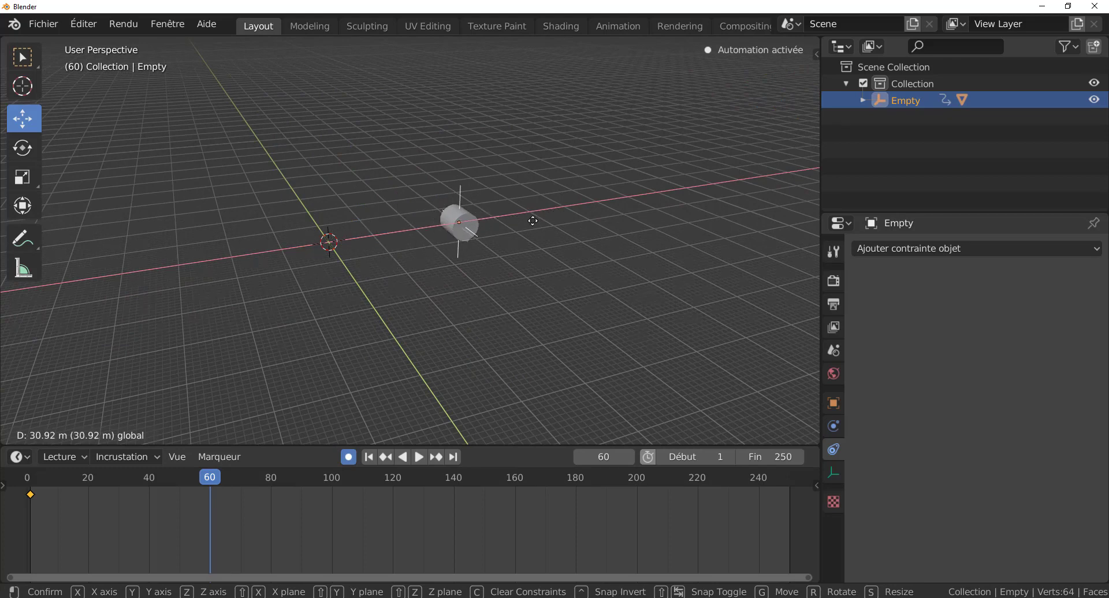
click(508, 241)
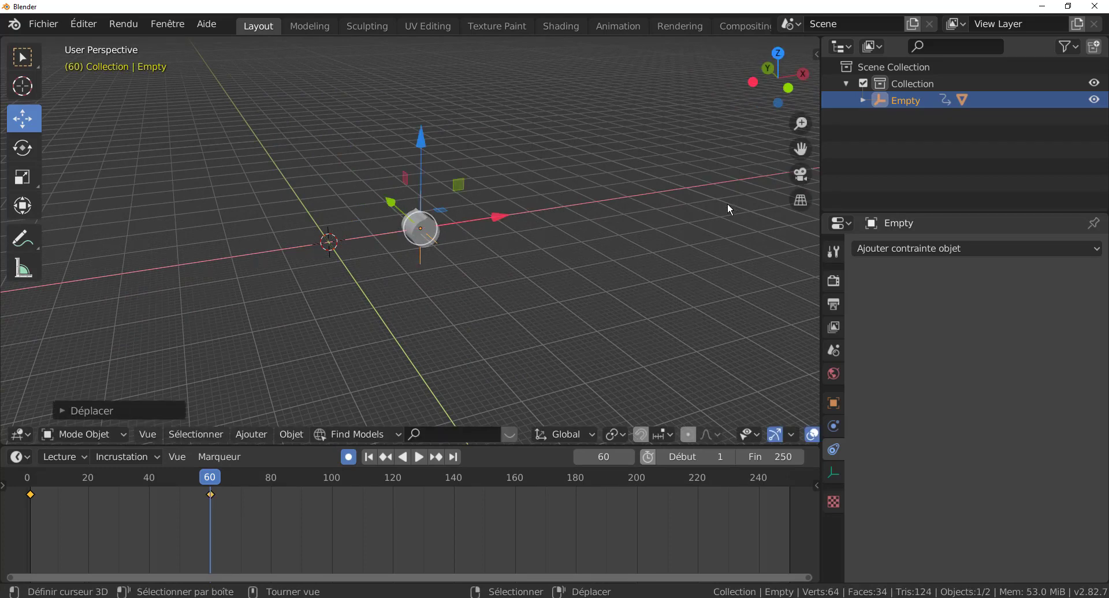
key(n)
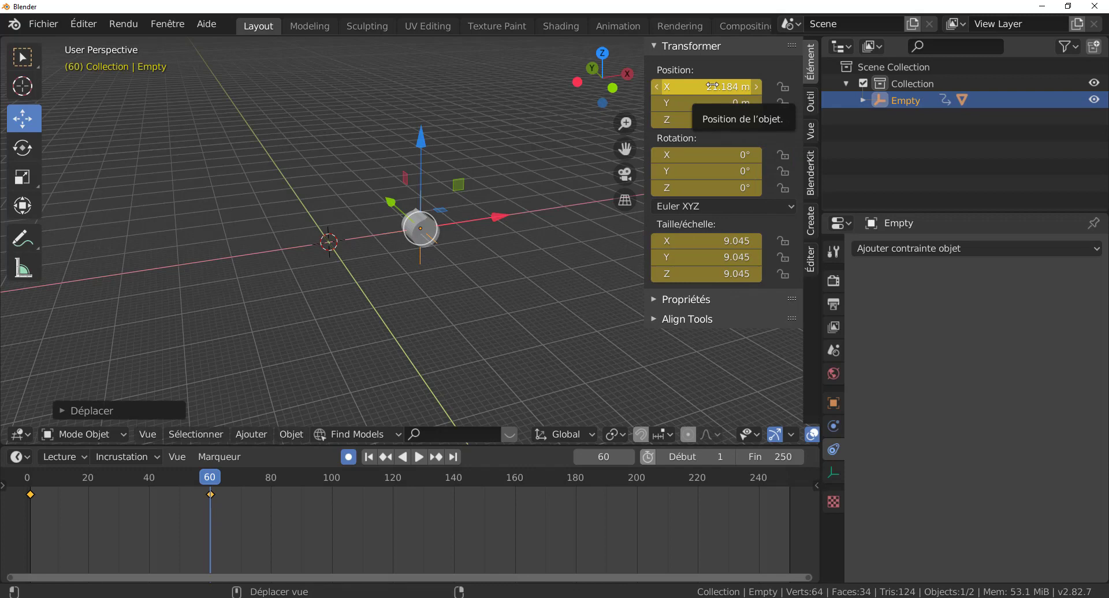
click(713, 86)
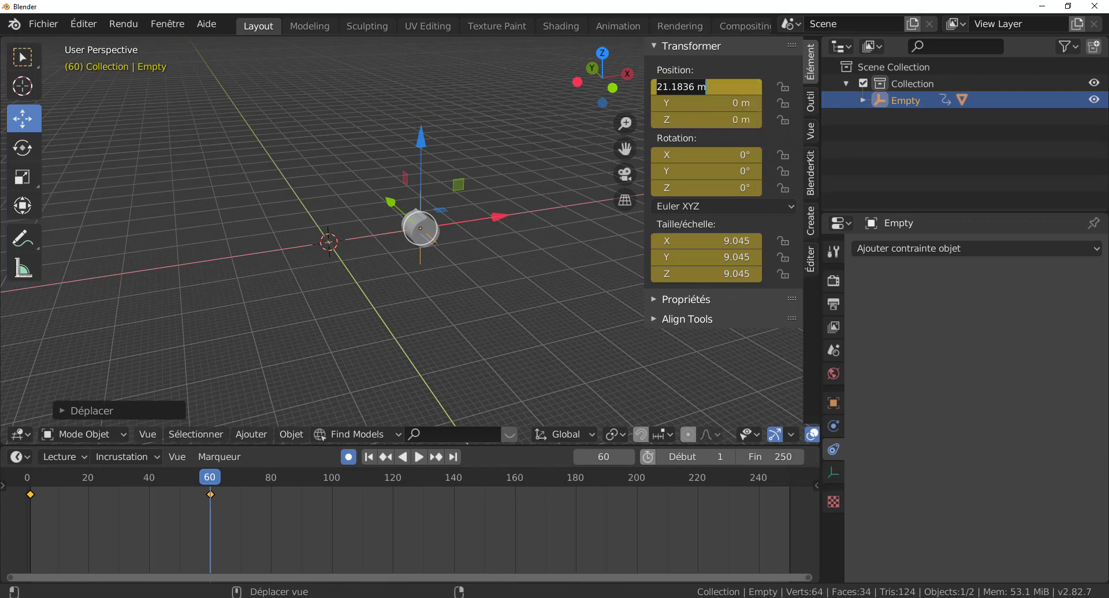
text(20.9752)
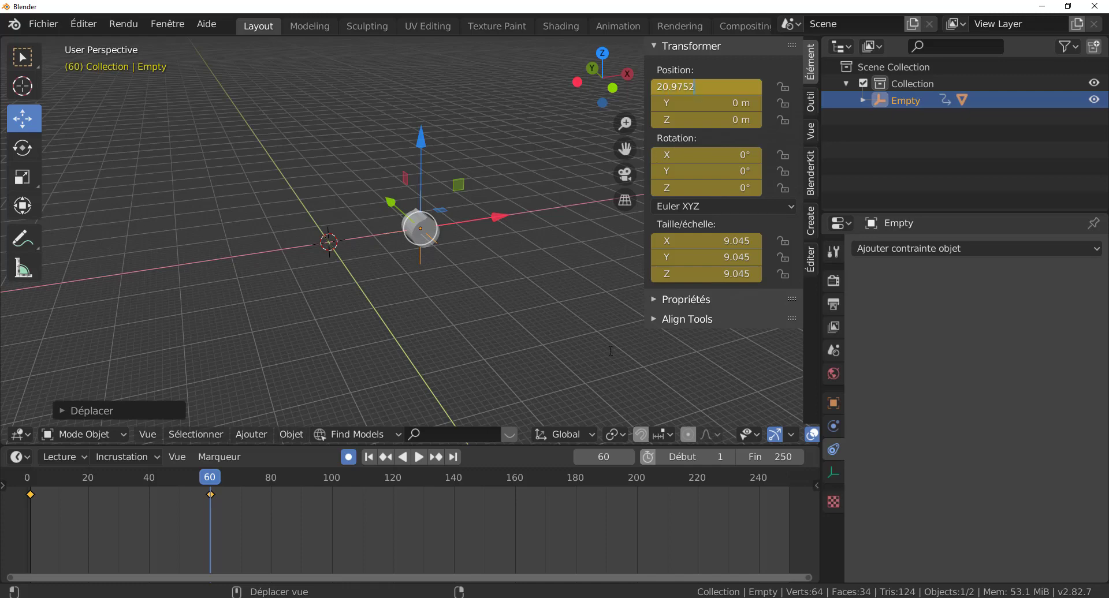
key(Return)
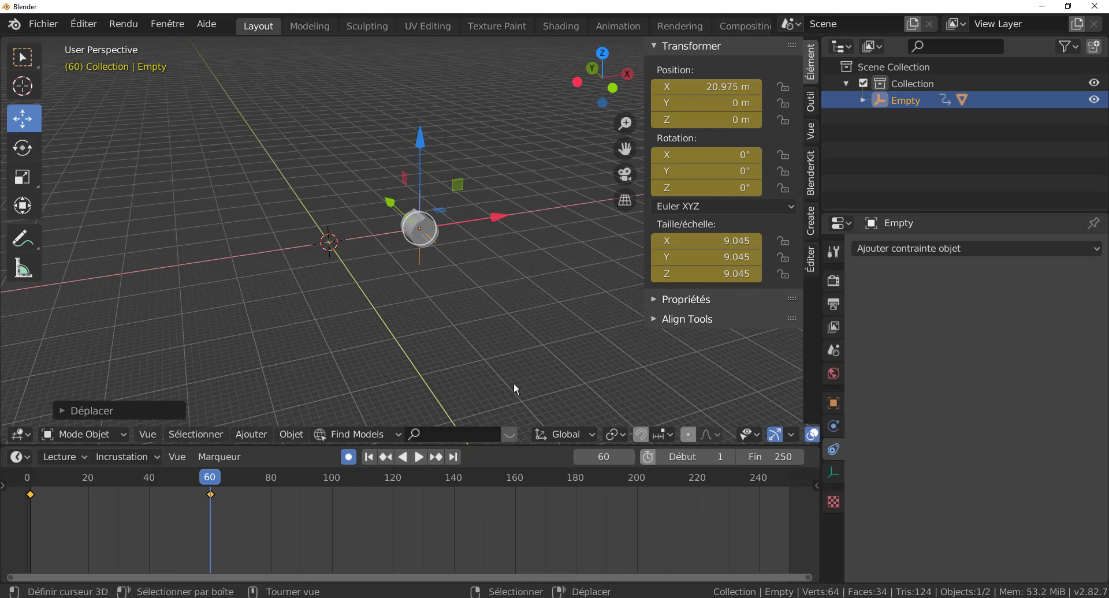
- Delete the empty's keyframe on frame 60 and key its X location there at 20.9752 m
scroll(500, 229, up, 2)
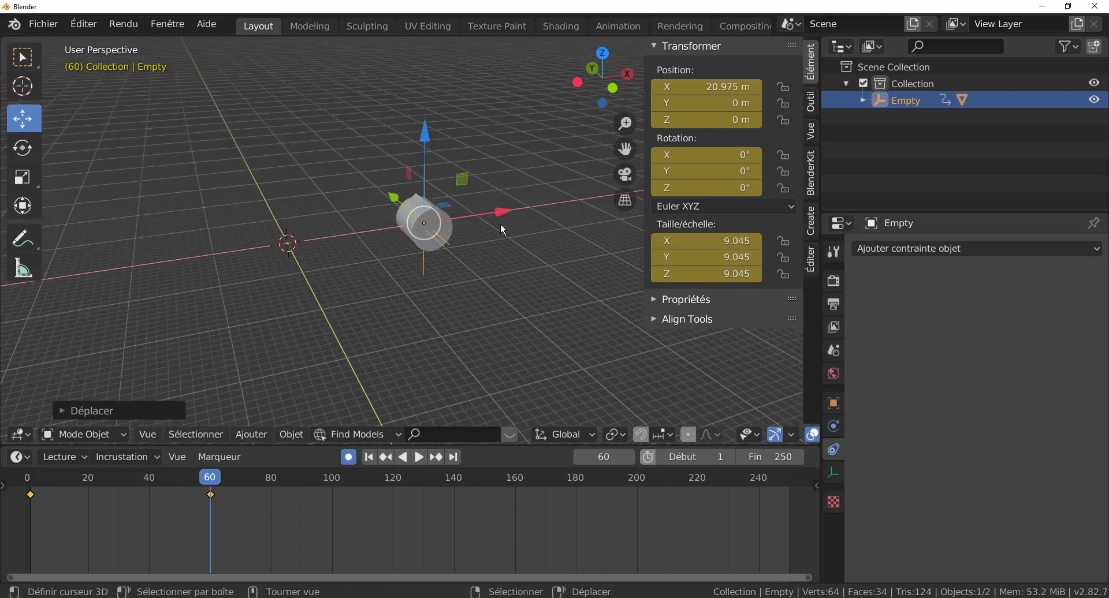
key(alt+i)
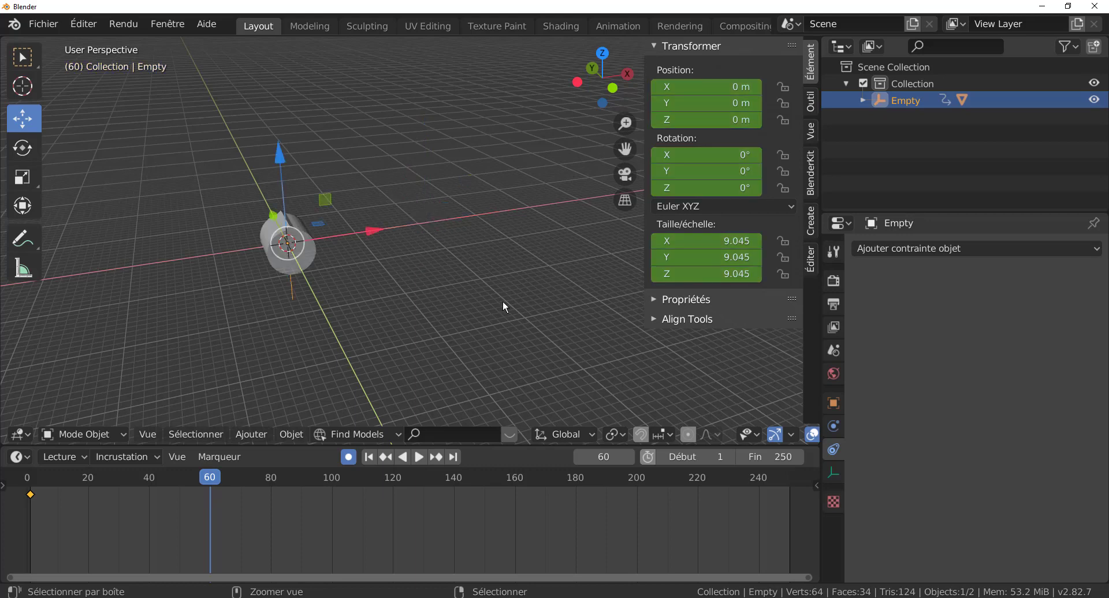
click(710, 86)
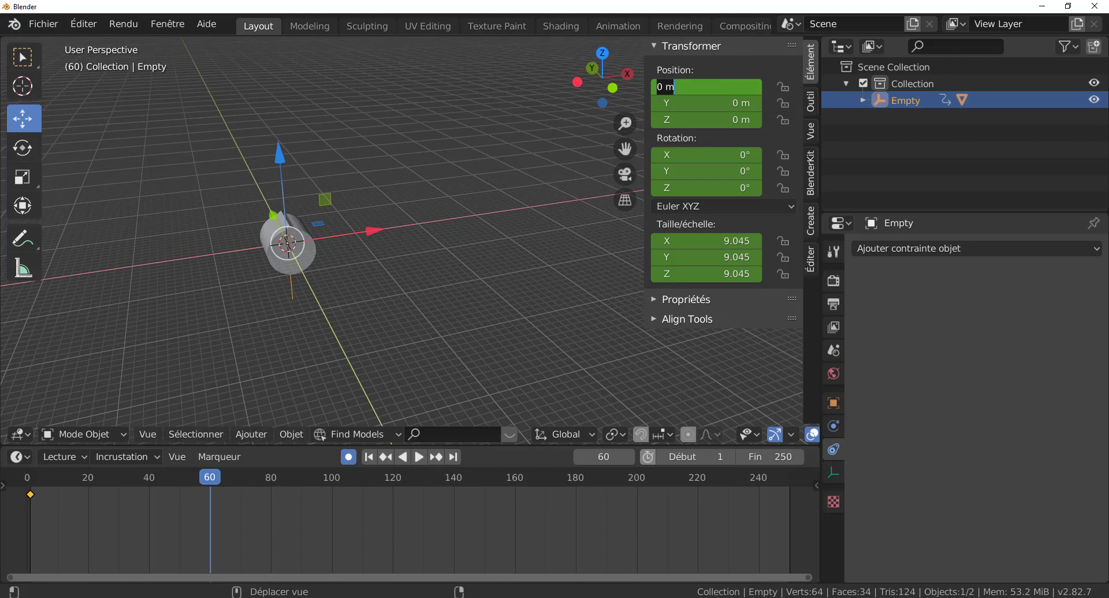
text(20.9752)
key(Return)
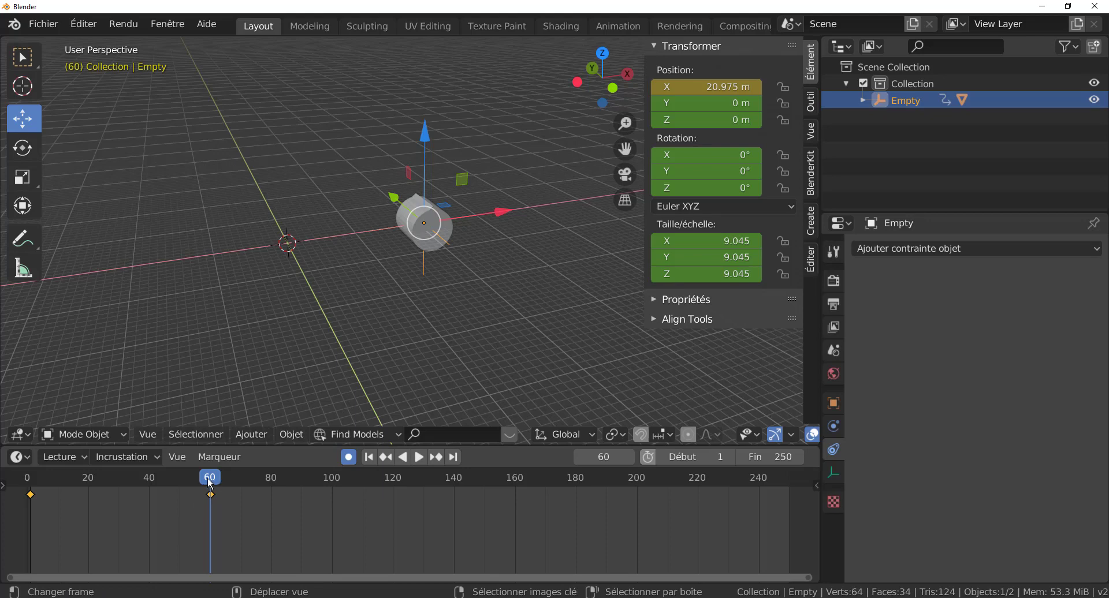
- Key the empty on frame 80 back along X at about 10.51 m, with the cylinder's tip straight down, and return to frame 0
drag(210, 481, 272, 491)
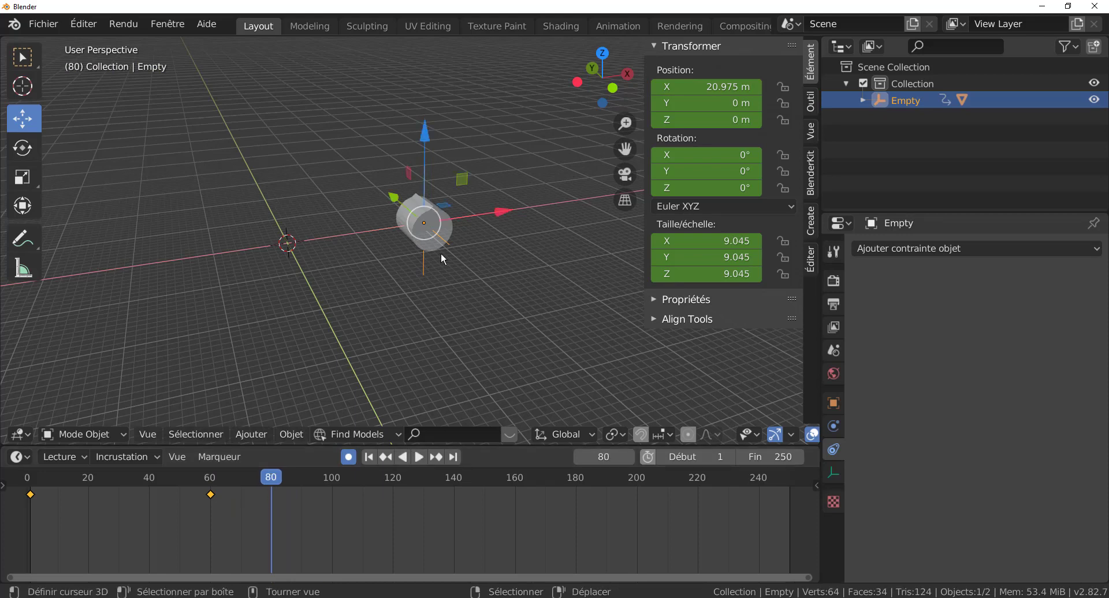
drag(502, 215, 440, 227)
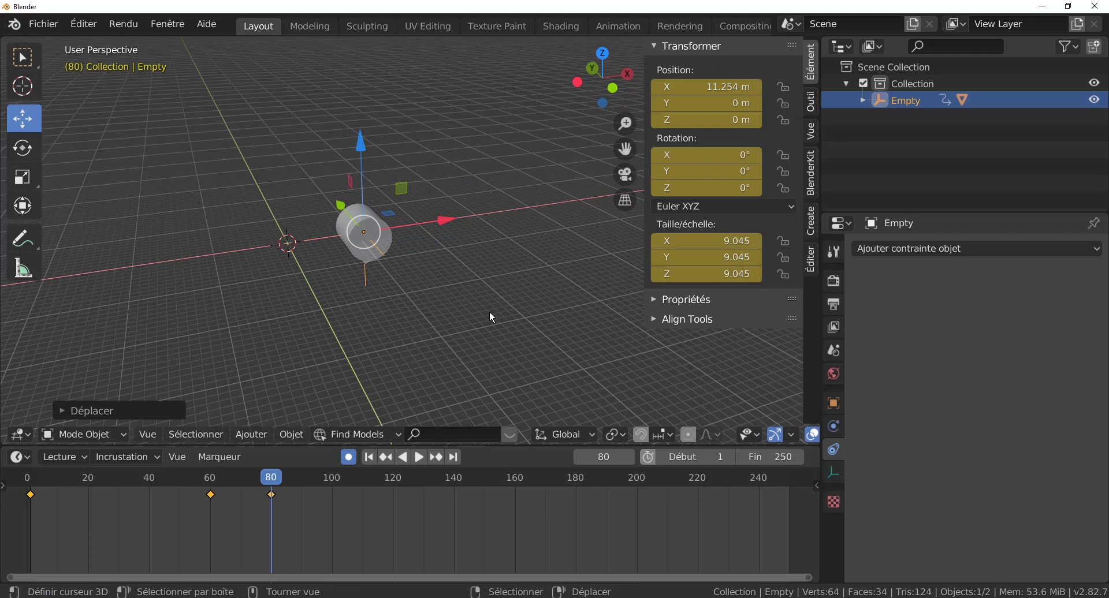
key(KP_1)
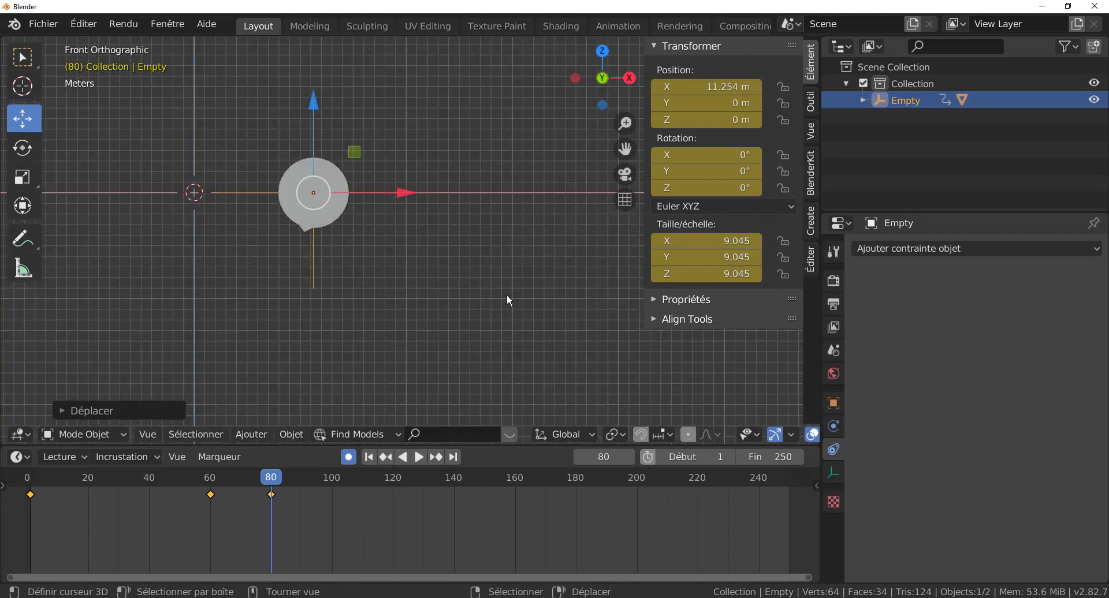
scroll(507, 296, up, 1)
shift+middle_drag(528, 287, 657, 301)
scroll(564, 263, up, 2)
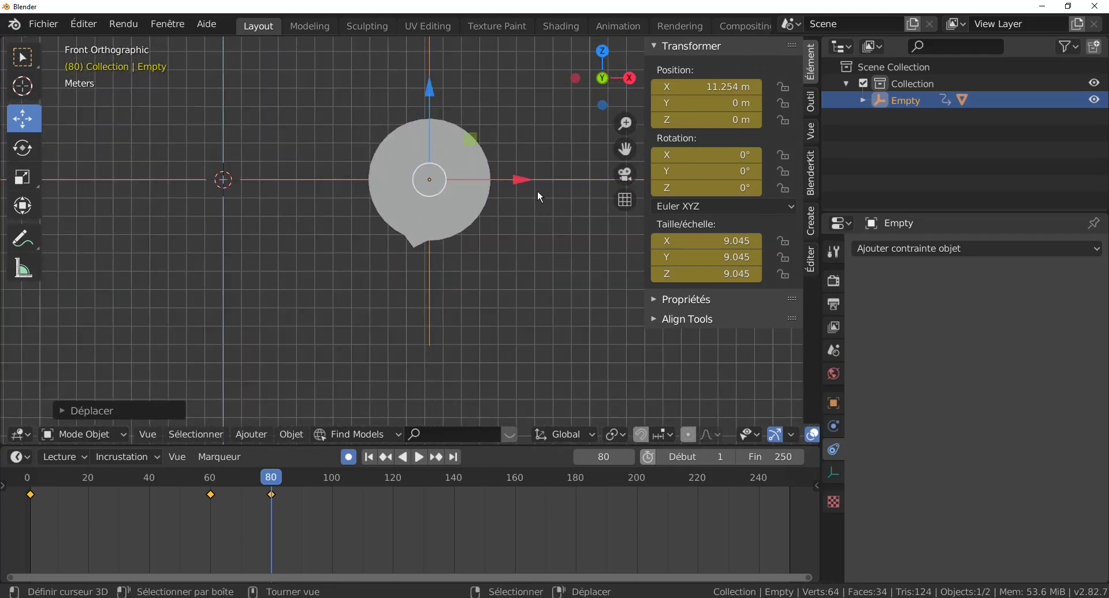
drag(524, 181, 432, 220)
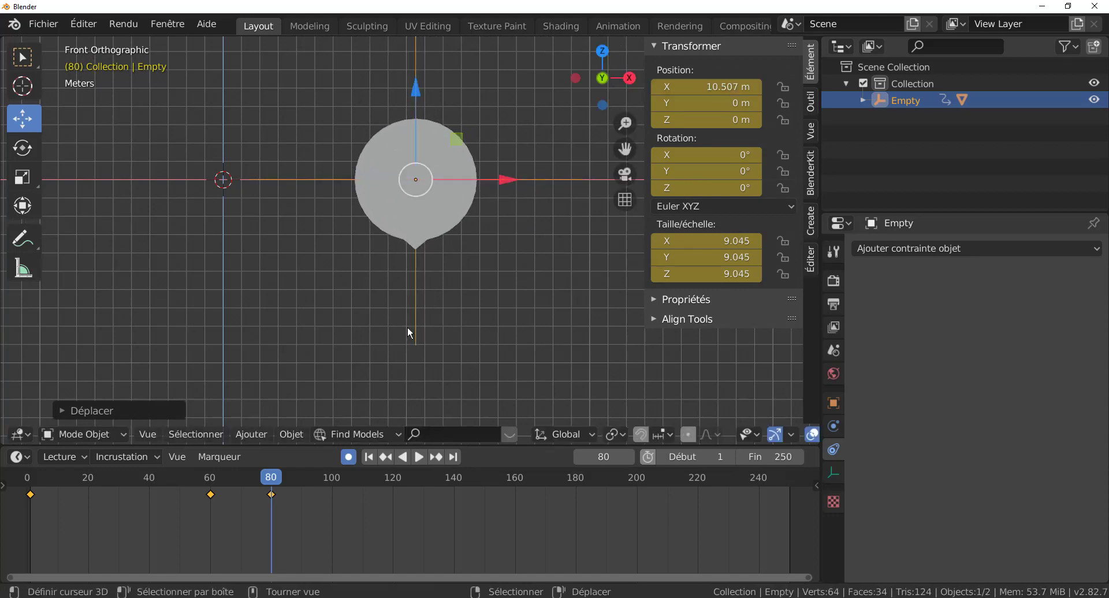
drag(270, 482, 26, 495)
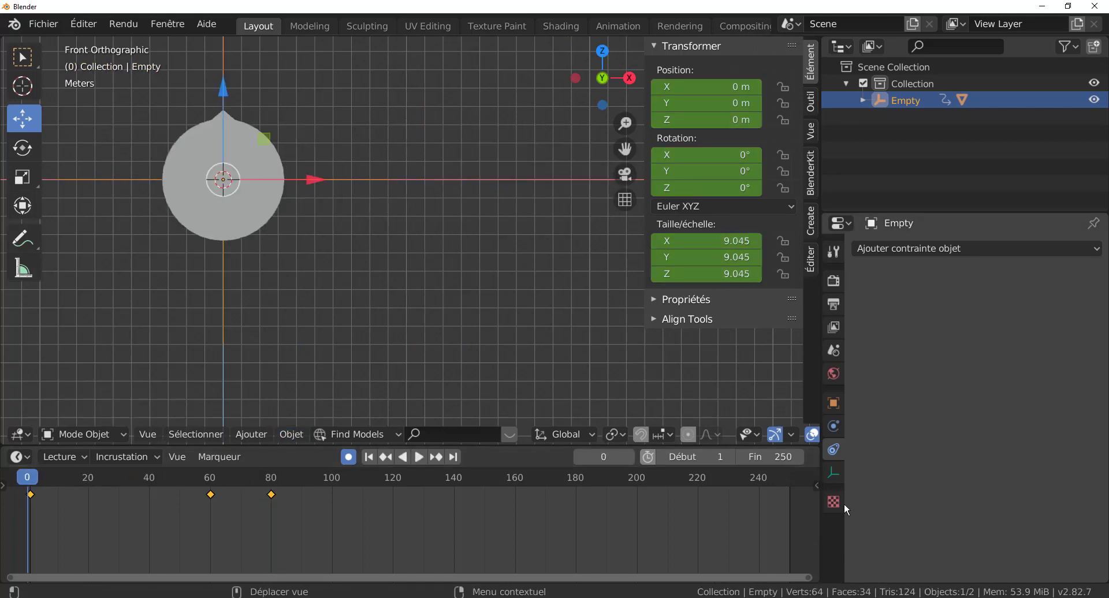
- Play the animation to check how the cylinder rolls with the empty, and stop it past the last keyframe
click(419, 457)
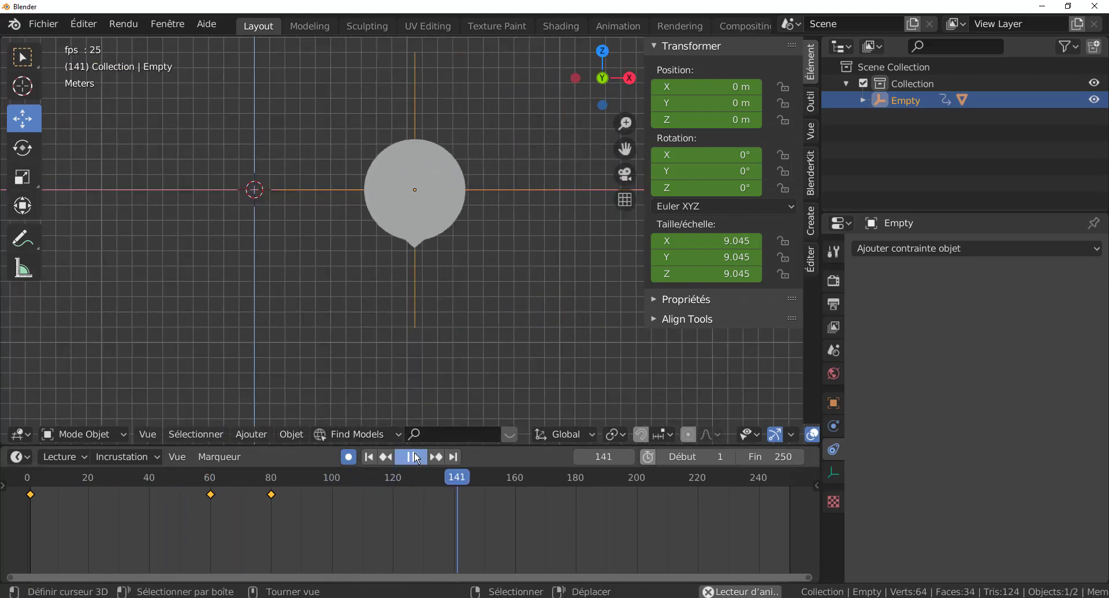
key(space)
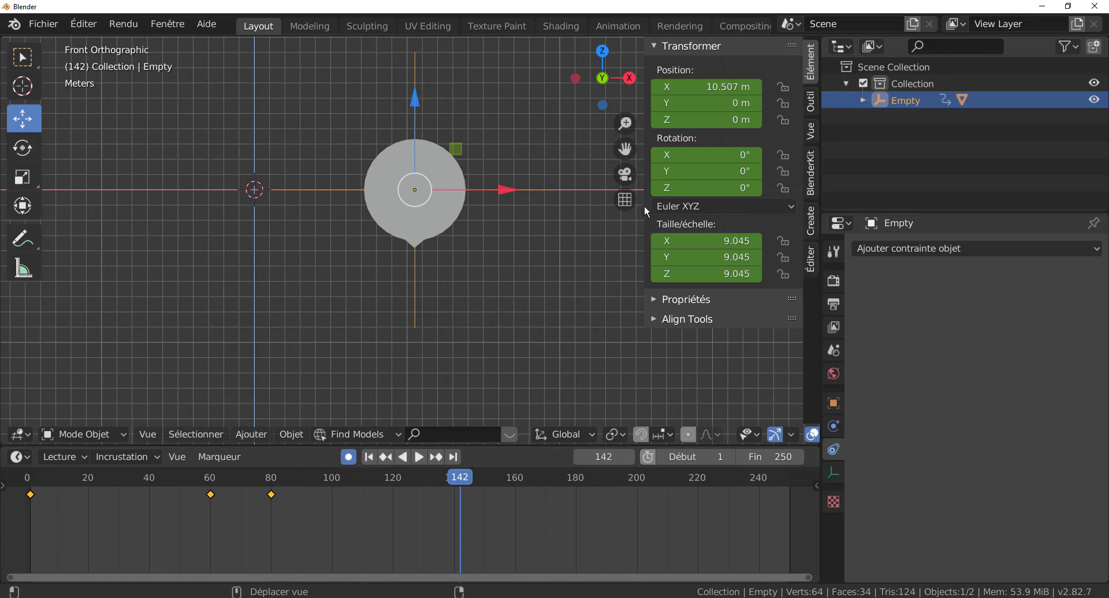
- Hide the transform sidebar and enlarge the 3D viewport by shrinking the timeline's height and the outliner and properties column's width
drag(643, 208, 806, 211)
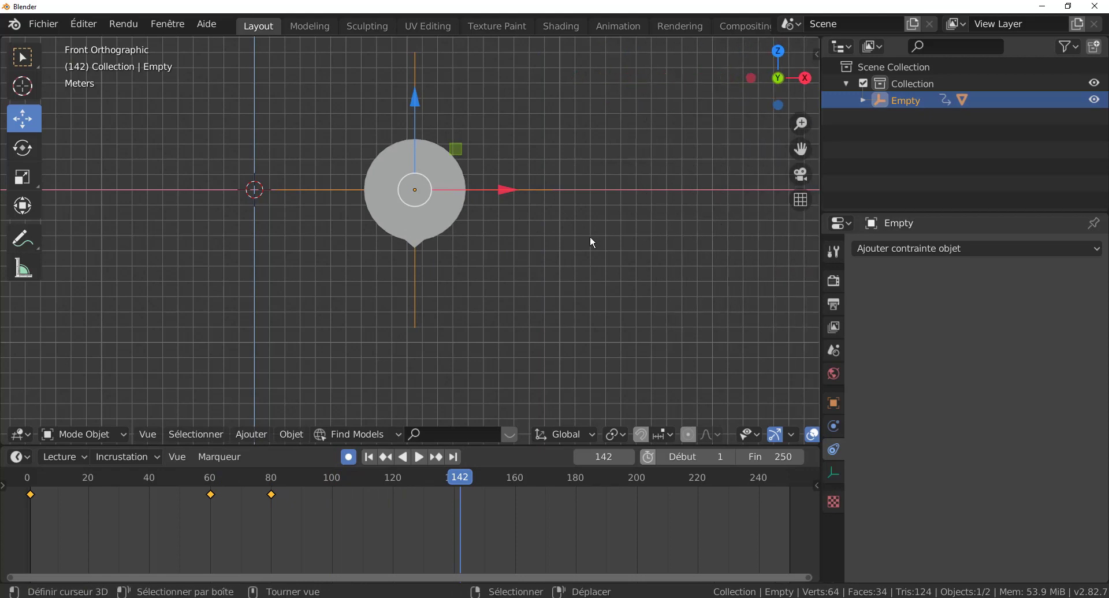
middle_drag(590, 236, 549, 269)
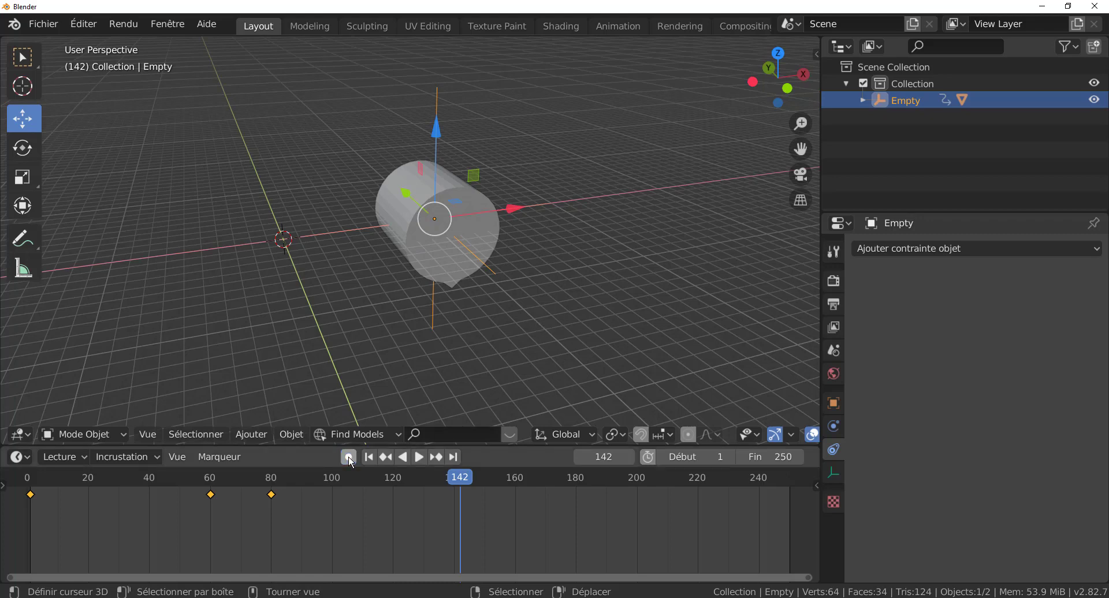
scroll(473, 336, up, 2)
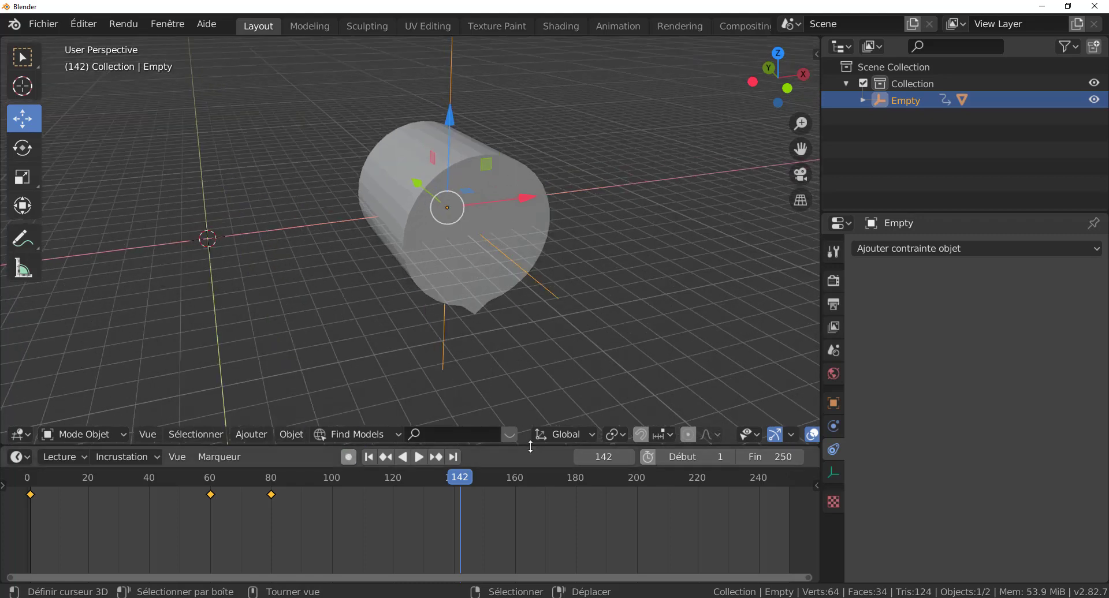
drag(531, 447, 532, 541)
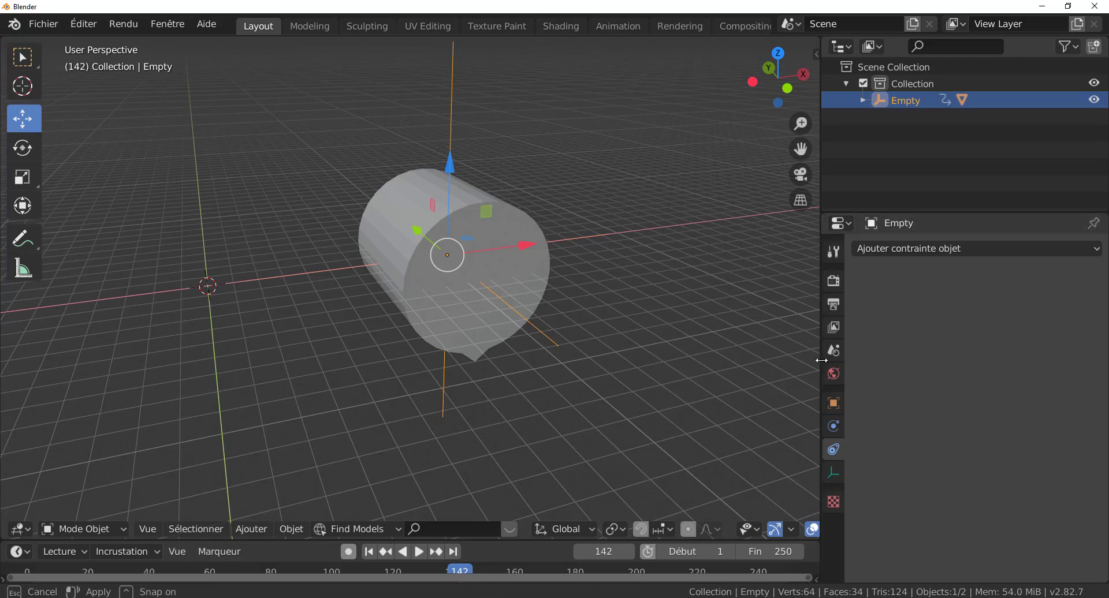
drag(820, 359, 908, 361)
- Examine the cylinder from several angles, first in orthographic and finally in perspective projection
scroll(804, 366, down, 3)
middle_drag(614, 385, 617, 381)
scroll(612, 382, up, 2)
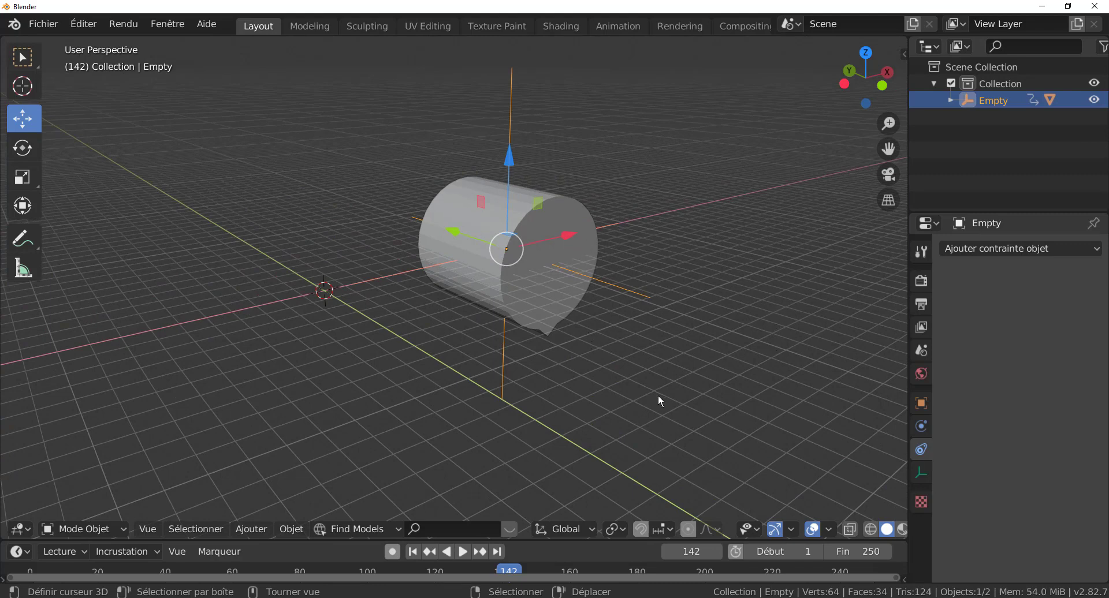
click(888, 206)
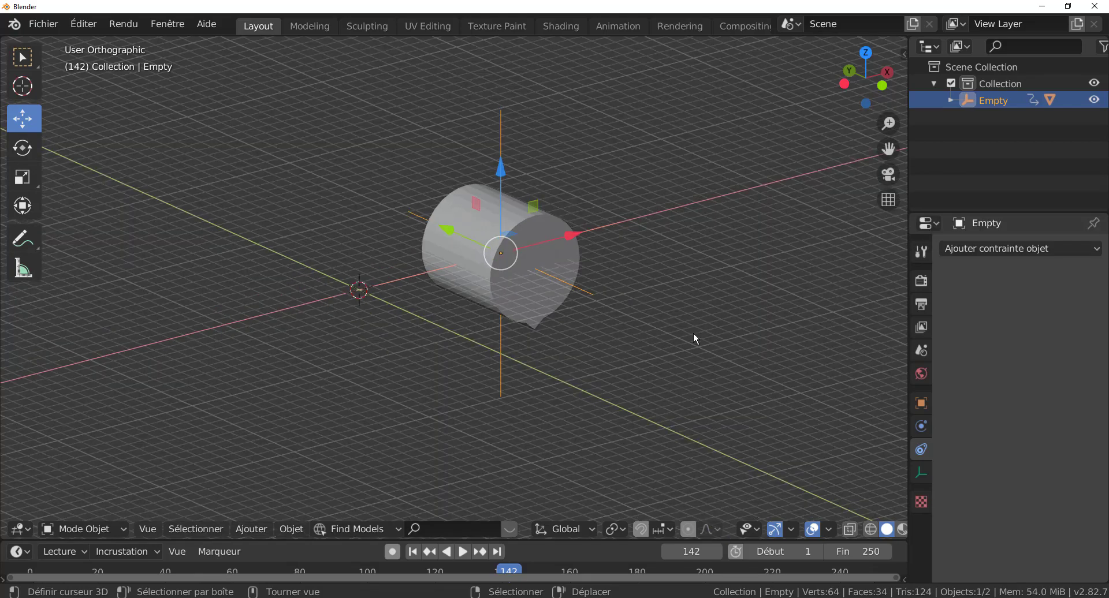
middle_drag(763, 275, 639, 318)
click(888, 201)
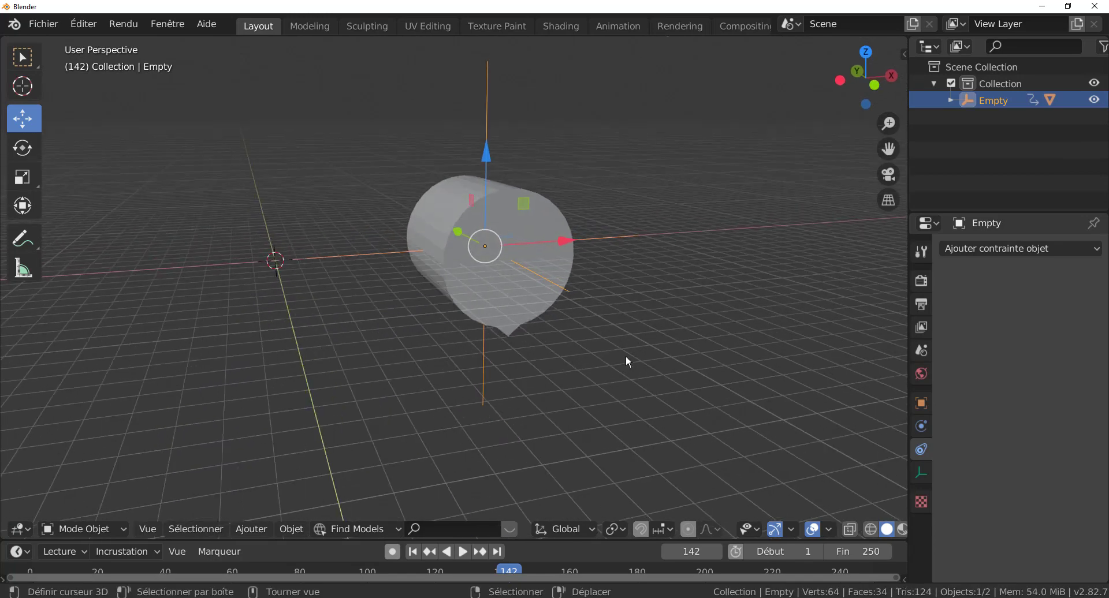